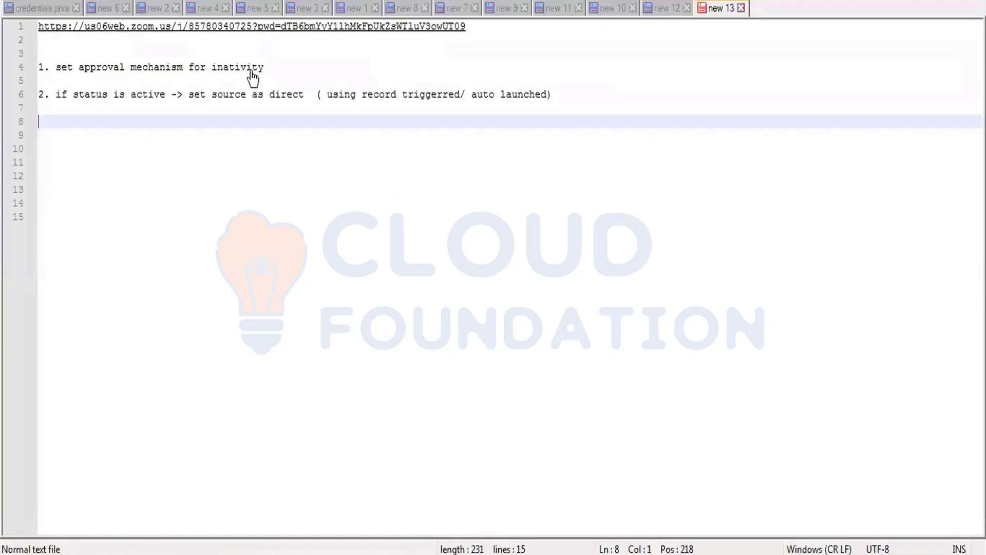
# - Switch to Salesforce and open Setup for the current app from the test insert patient detail record
pyautogui.hotkey('alt', 'Tab')
pyautogui.click(109, 216)
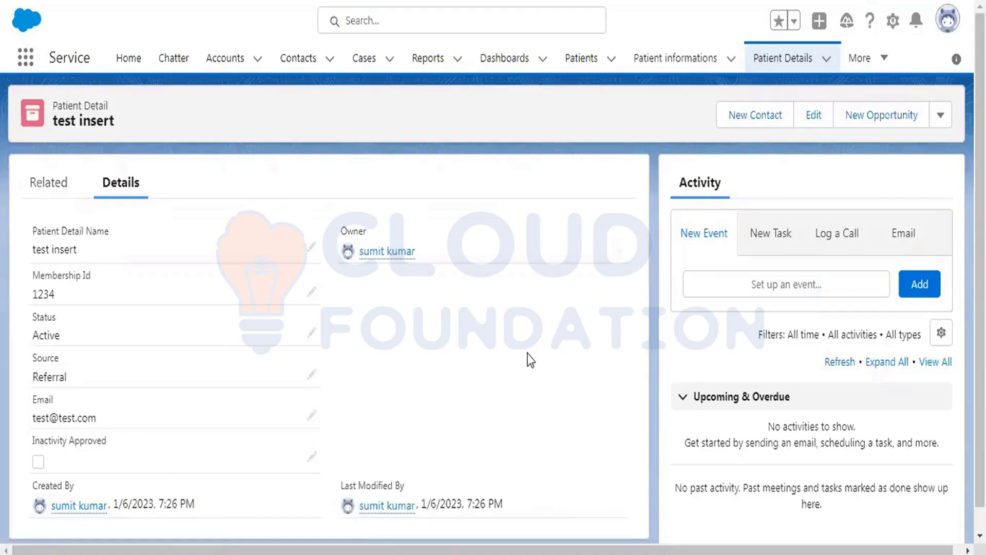
pyautogui.click(893, 21)
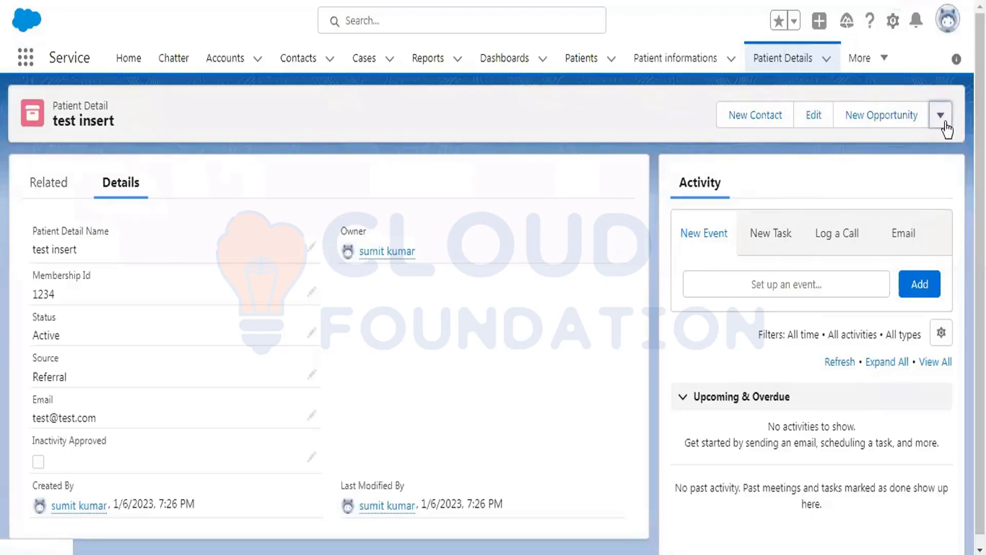
pyautogui.click(942, 119)
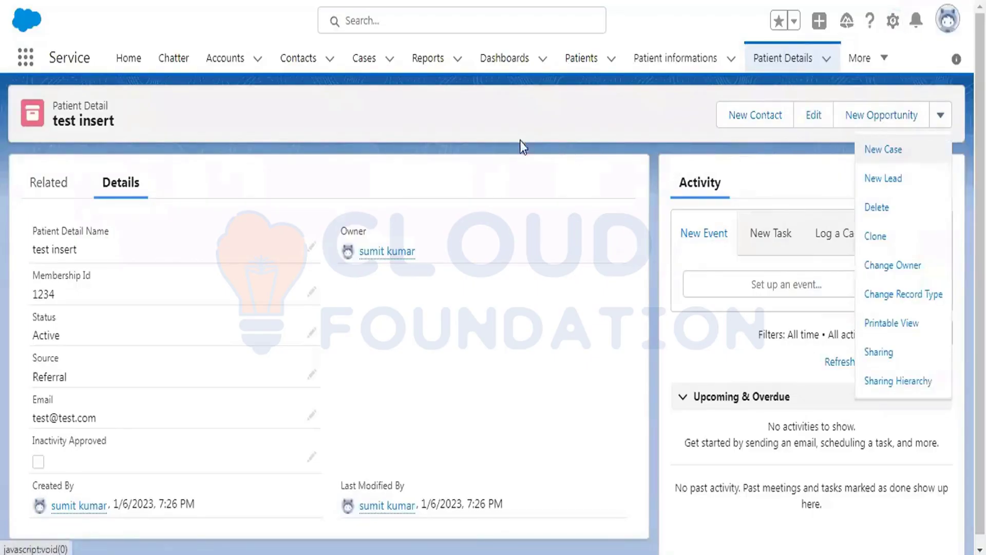
pyautogui.click(469, 194)
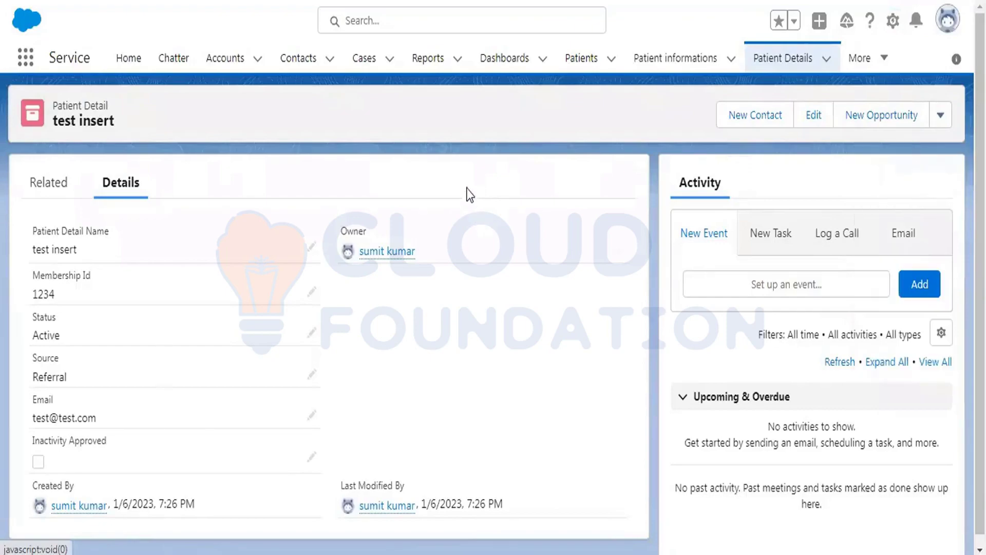
pyautogui.click(891, 23)
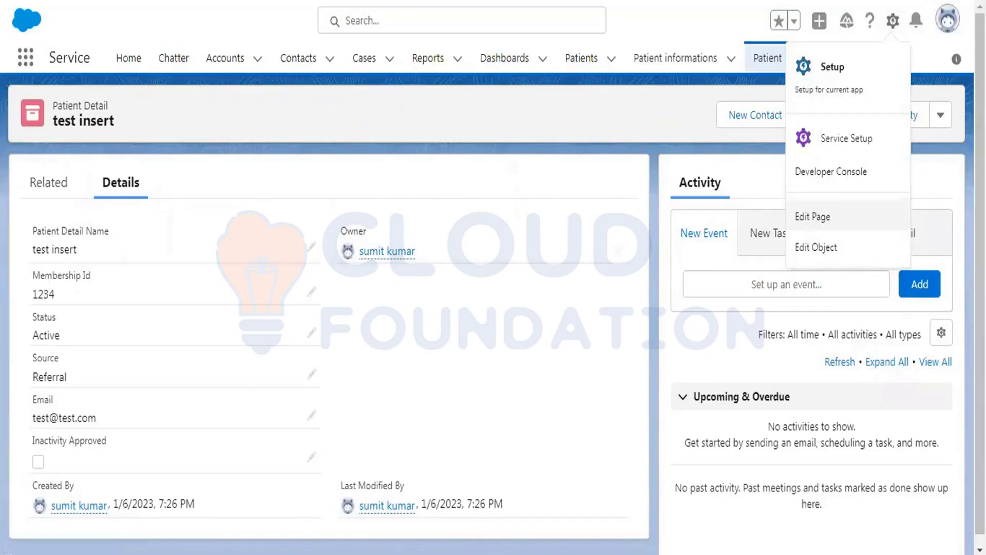
pyautogui.click(831, 67)
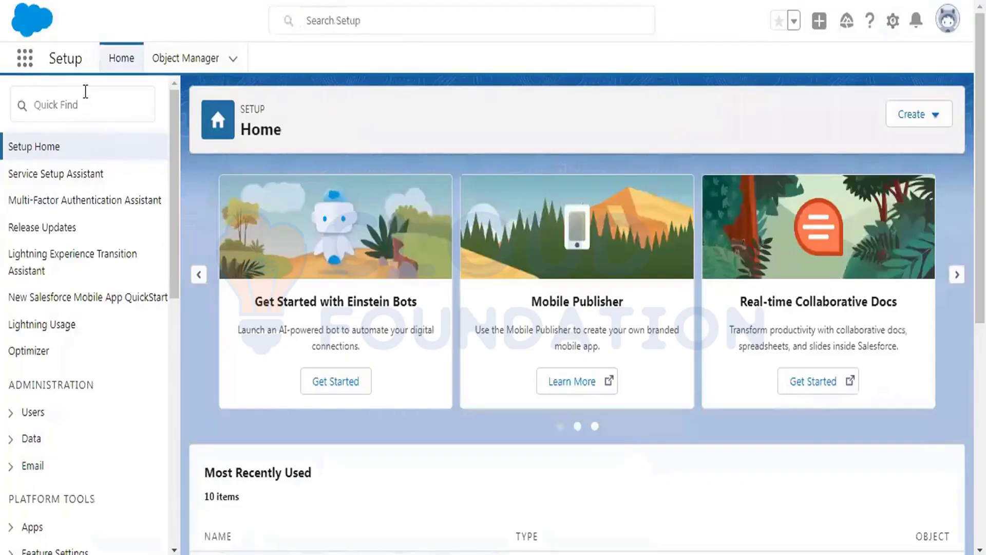
# - Search Setup for "approval pr" and open the Approval Processes page
pyautogui.click(86, 92)
pyautogui.write('ap')
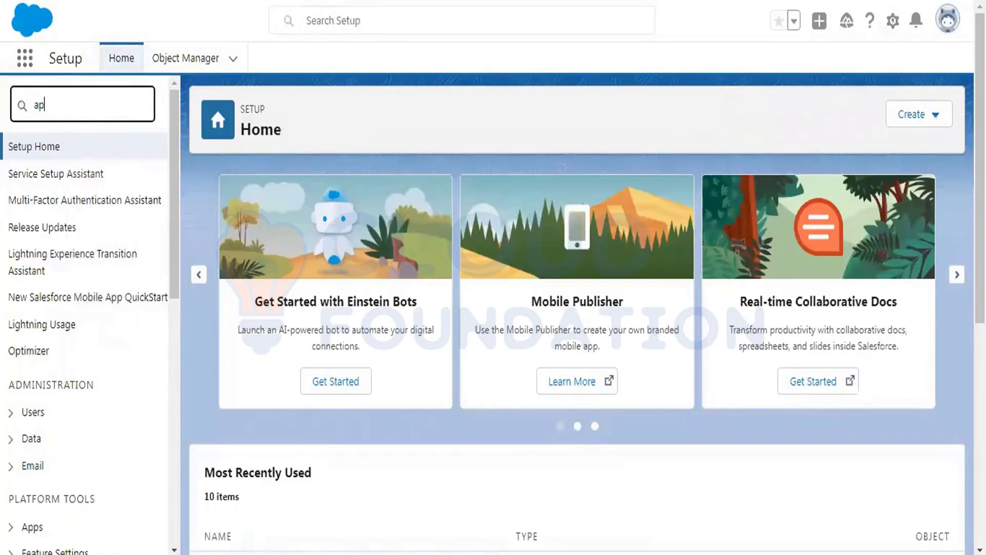
pyautogui.write('proval pr')
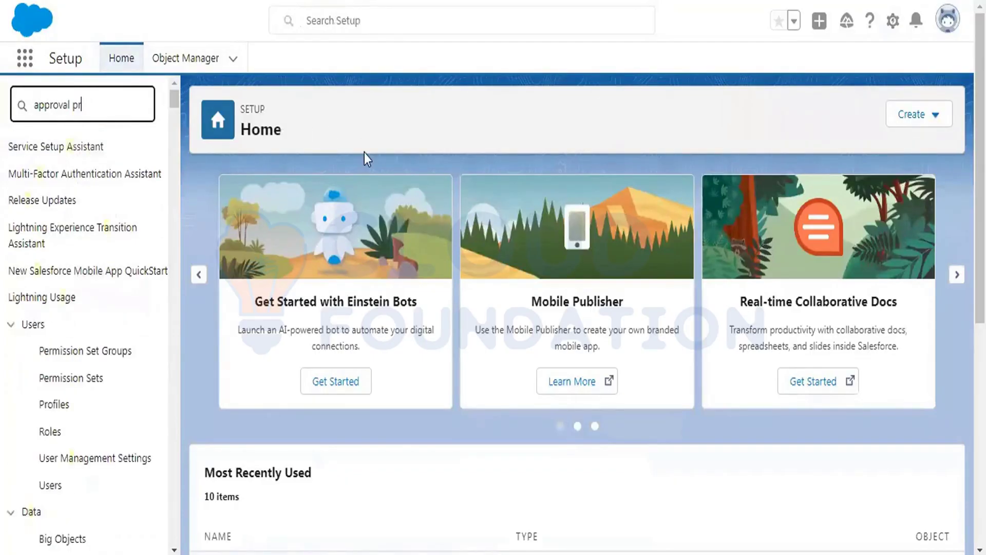
pyautogui.click(80, 177)
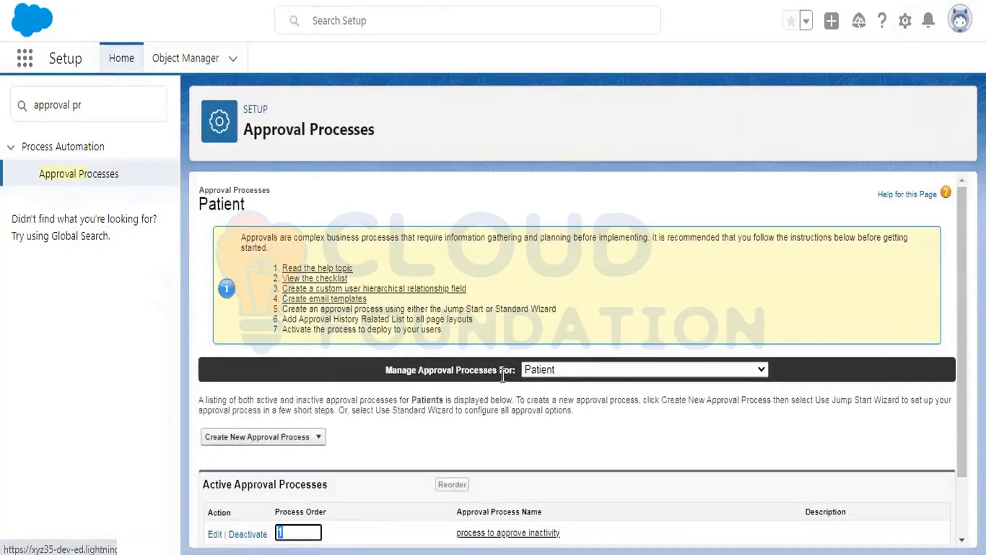
# - Choose Patient Detail as the object whose approval processes are managed
pyautogui.scroll(-2, 598, 278)
pyautogui.click(569, 293)
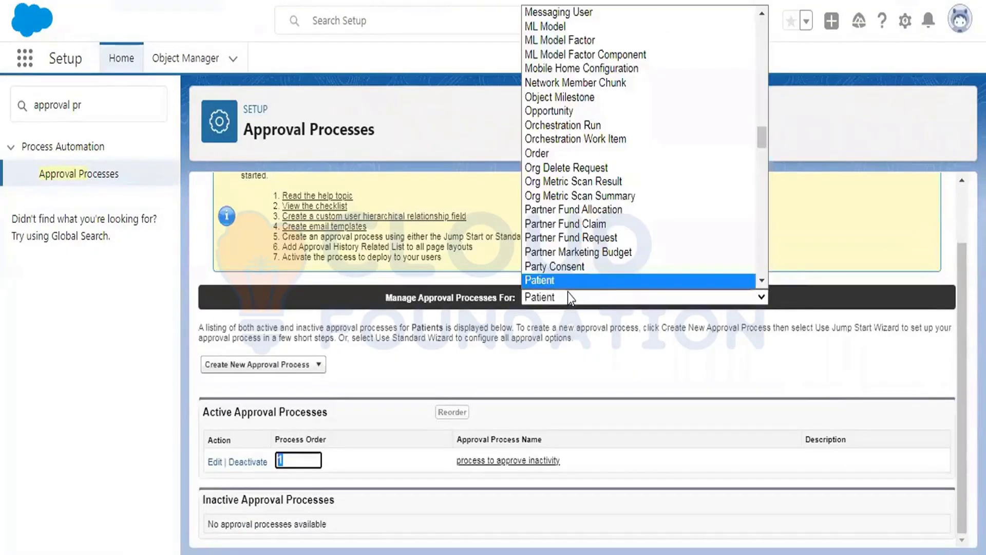
pyautogui.scroll(-4, 585, 178)
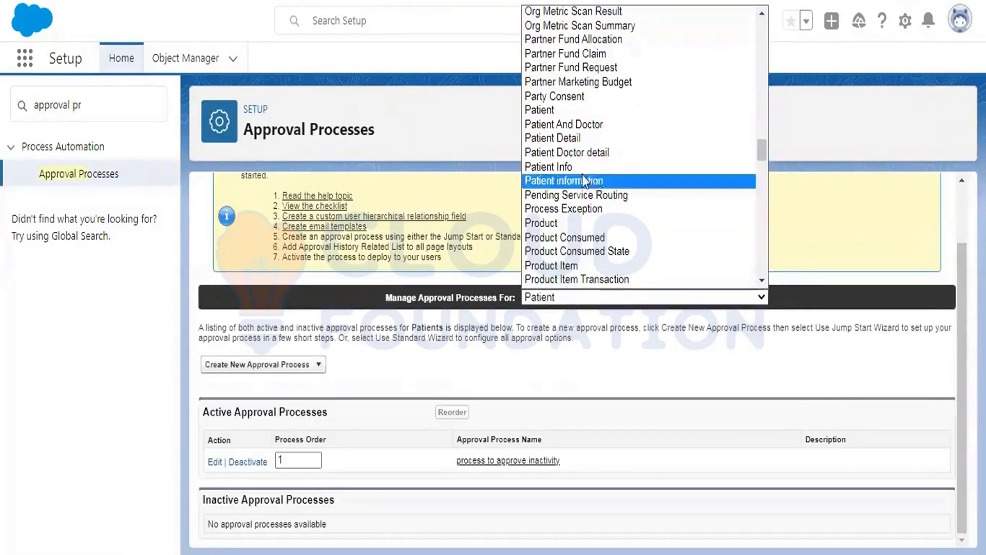
pyautogui.click(559, 139)
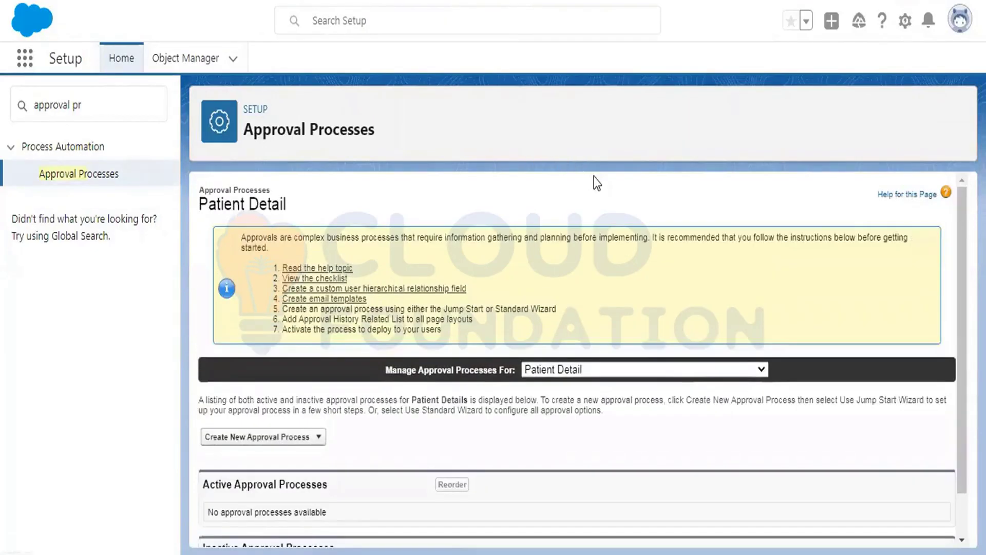
# - Create a new approval process with the Jump Start Wizard, named Approve Inactivity with the unique name Approve_Inactivity
pyautogui.scroll(-1, 611, 206)
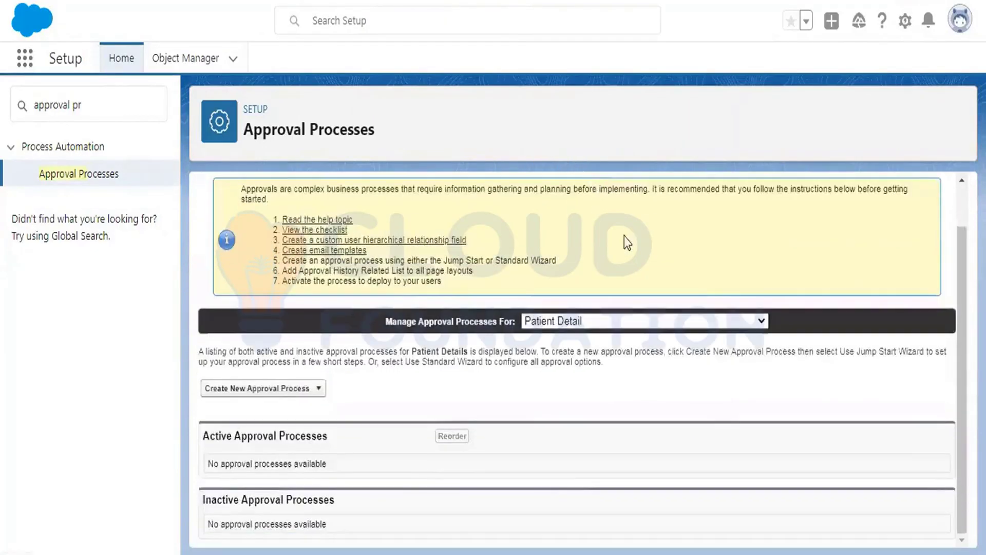
pyautogui.click(242, 391)
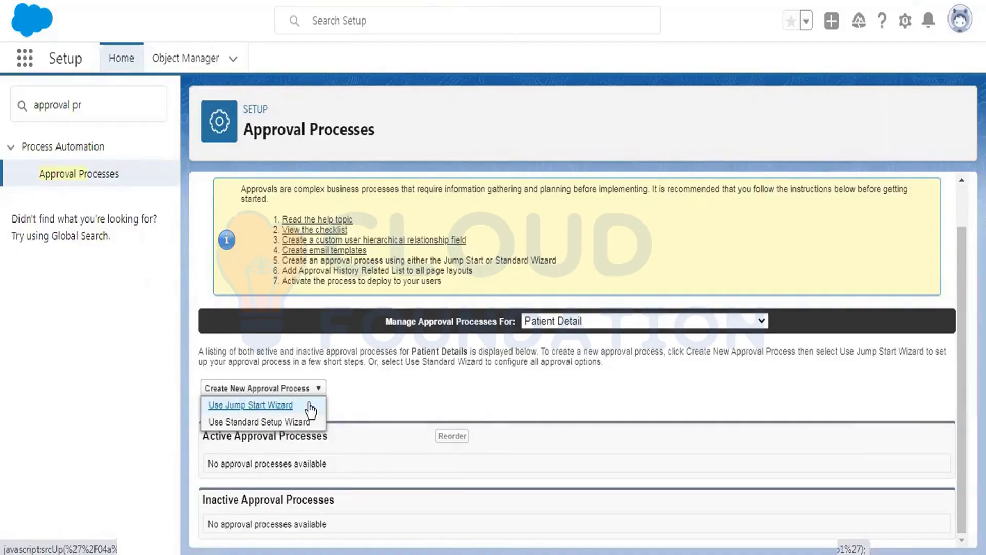
pyautogui.click(272, 406)
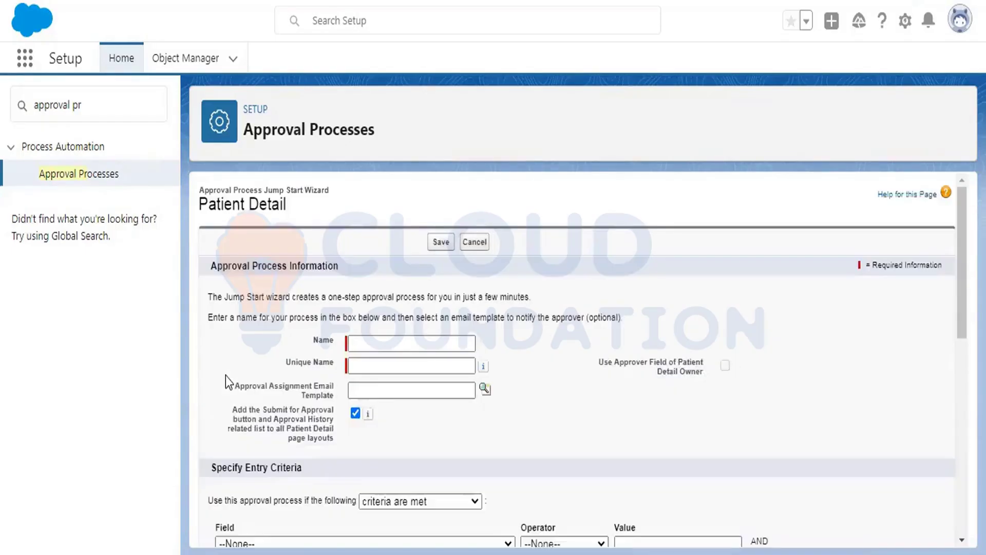
pyautogui.scroll(-2, 587, 238)
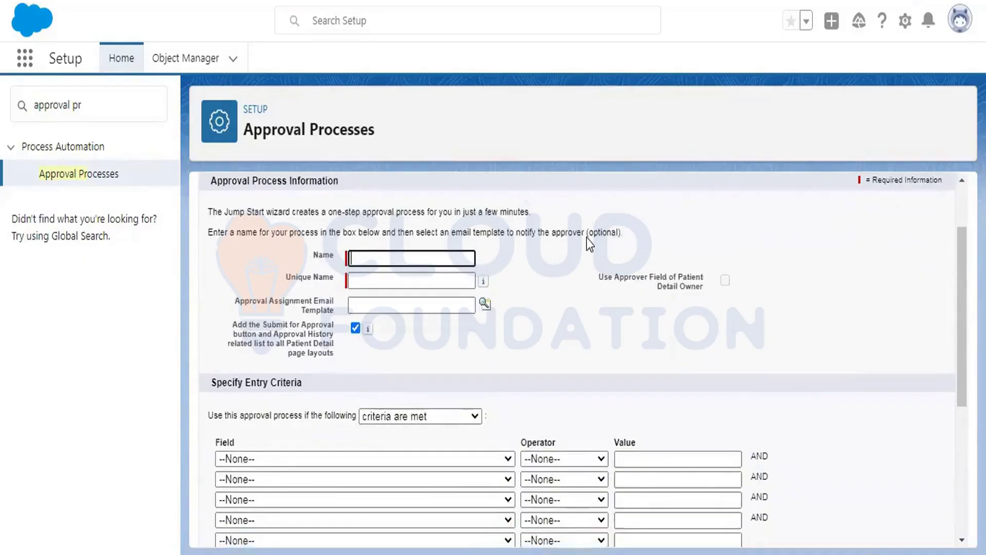
pyautogui.write('A')
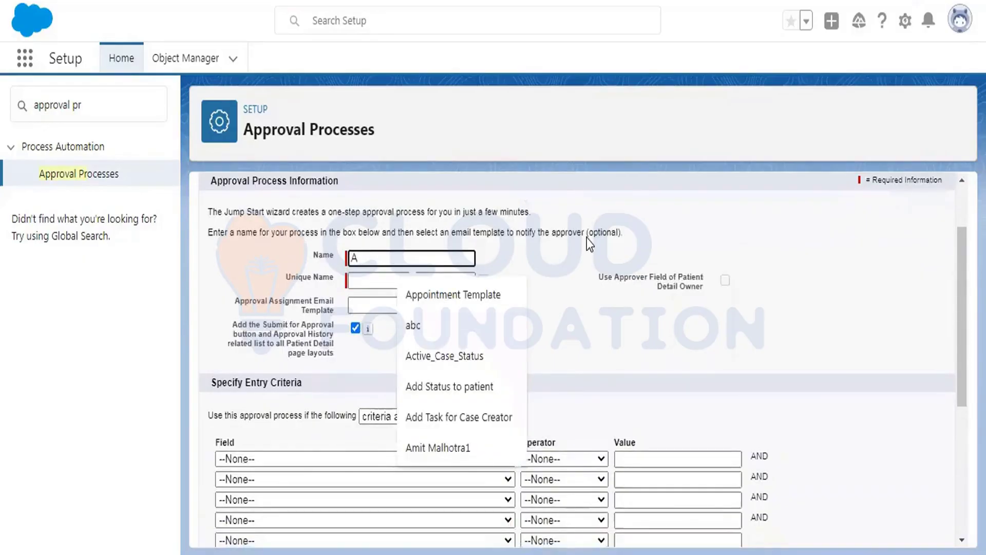
pyautogui.write('pprove Inactivity')
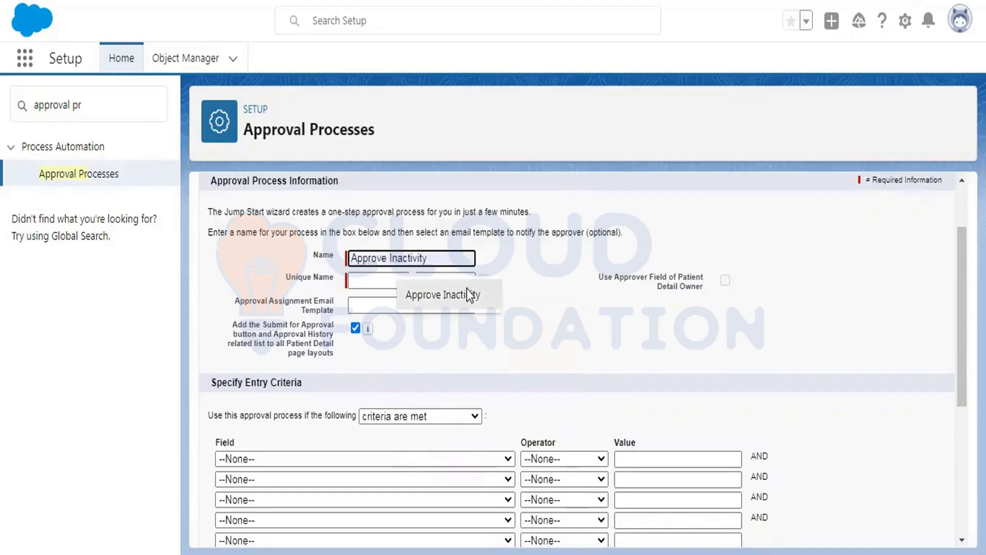
pyautogui.click(465, 292)
pyautogui.click(411, 280)
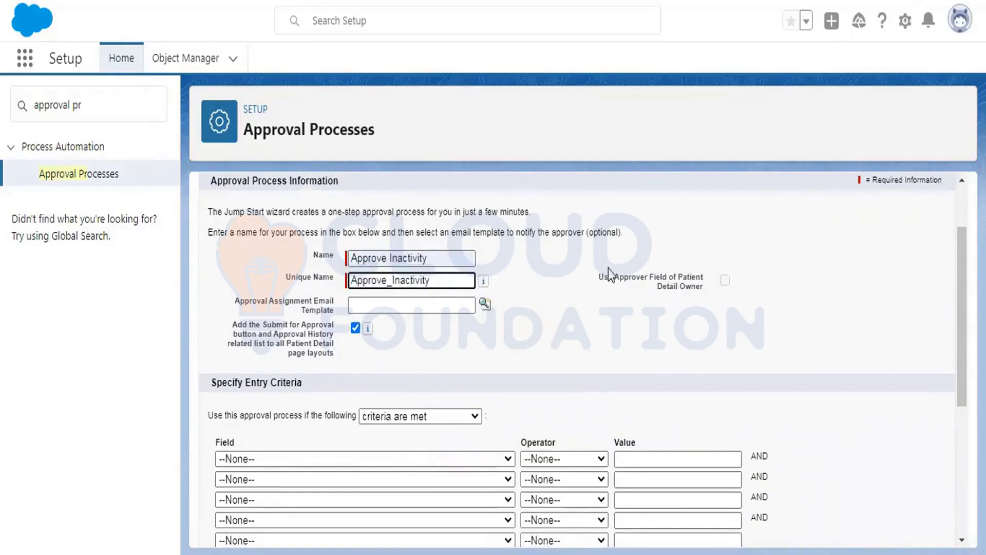
# - Set the first entry criterion to Patient Detail: Status equals Active
pyautogui.scroll(-3, 608, 268)
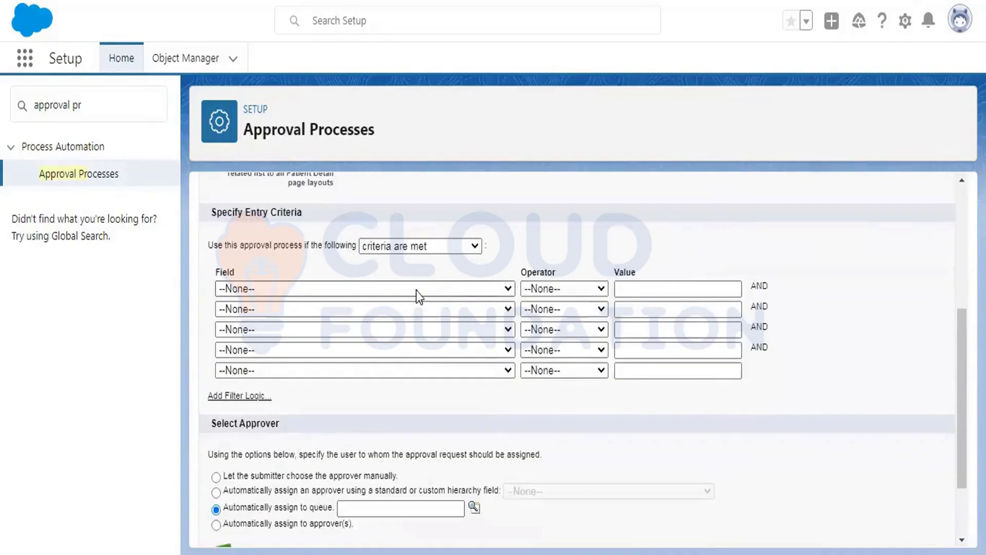
pyautogui.click(416, 289)
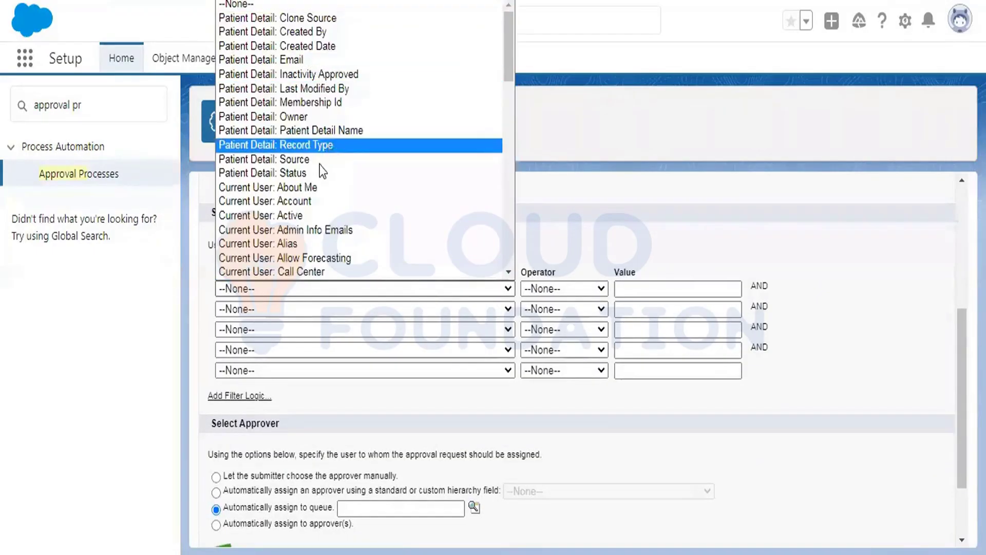
pyautogui.click(310, 174)
pyautogui.click(583, 291)
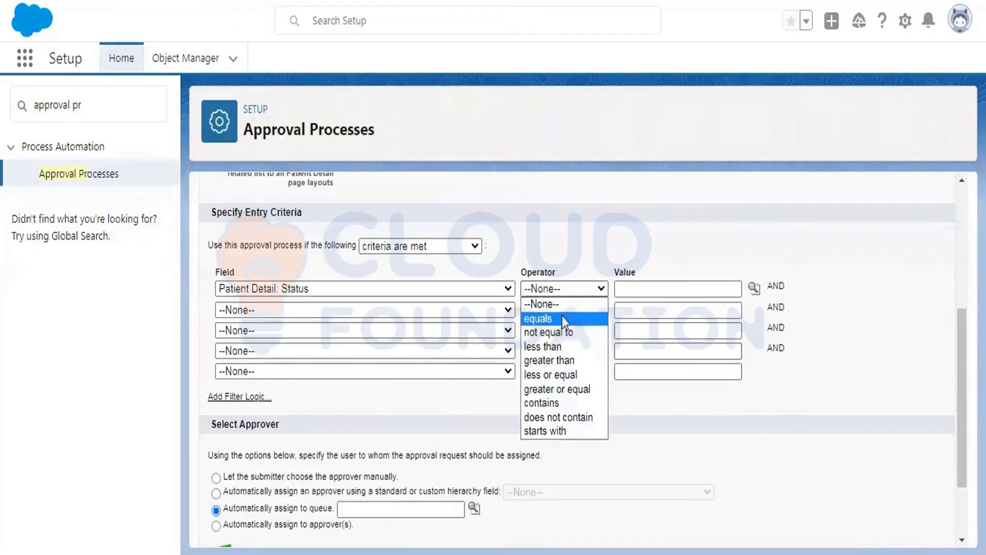
pyautogui.click(564, 319)
pyautogui.click(754, 288)
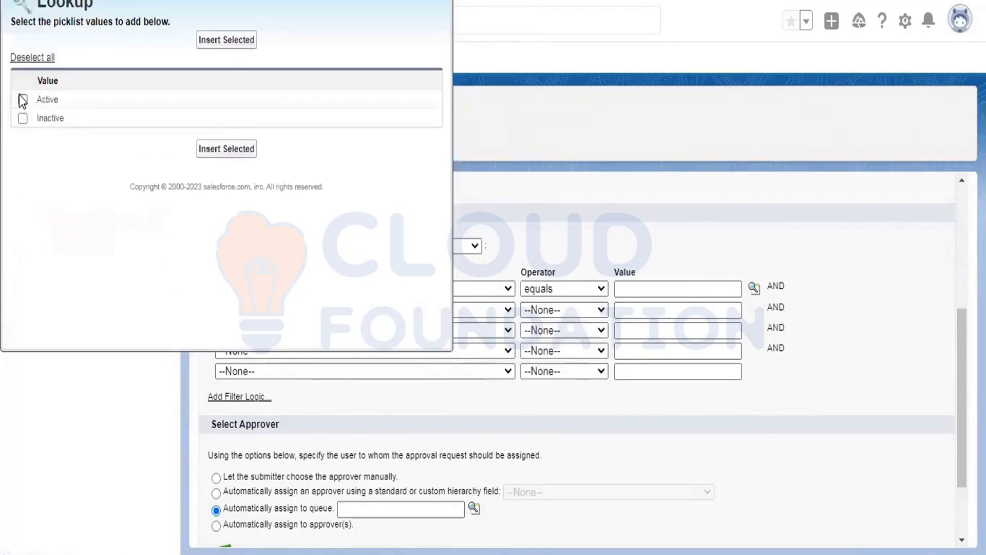
pyautogui.click(23, 101)
pyautogui.click(226, 40)
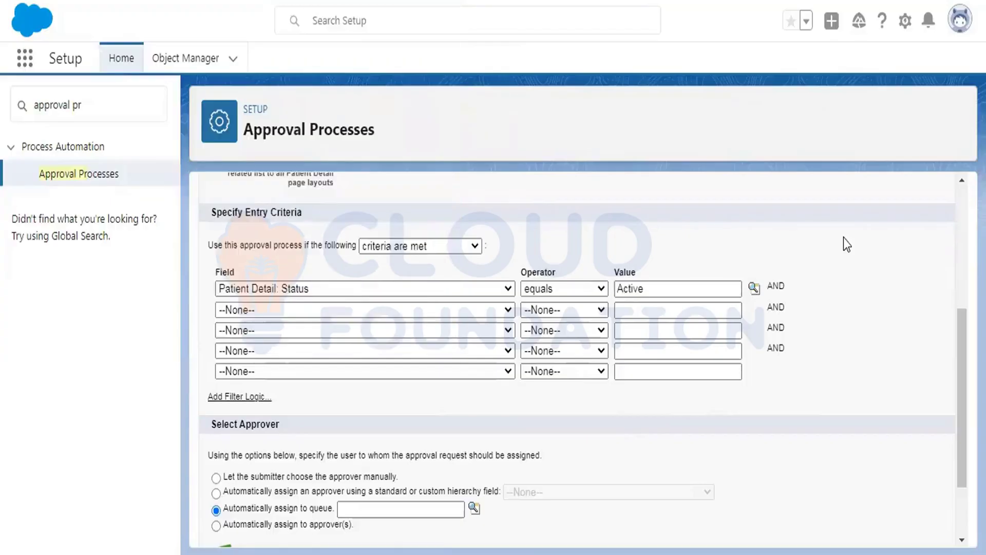
# - Assign requests automatically to an approver, select the user with the CEO role, and save the approval process
pyautogui.scroll(-2, 845, 240)
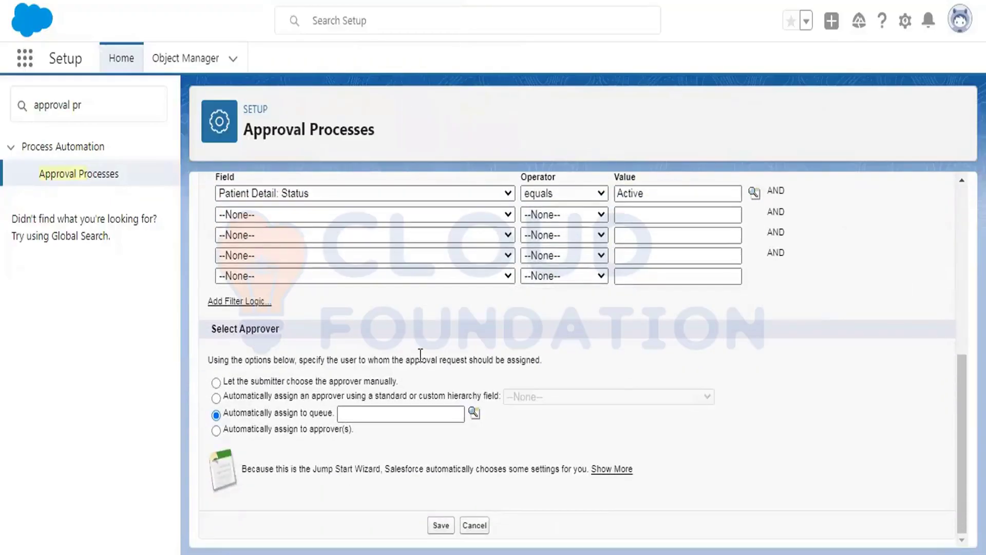
pyautogui.click(246, 432)
pyautogui.scroll(-2, 517, 360)
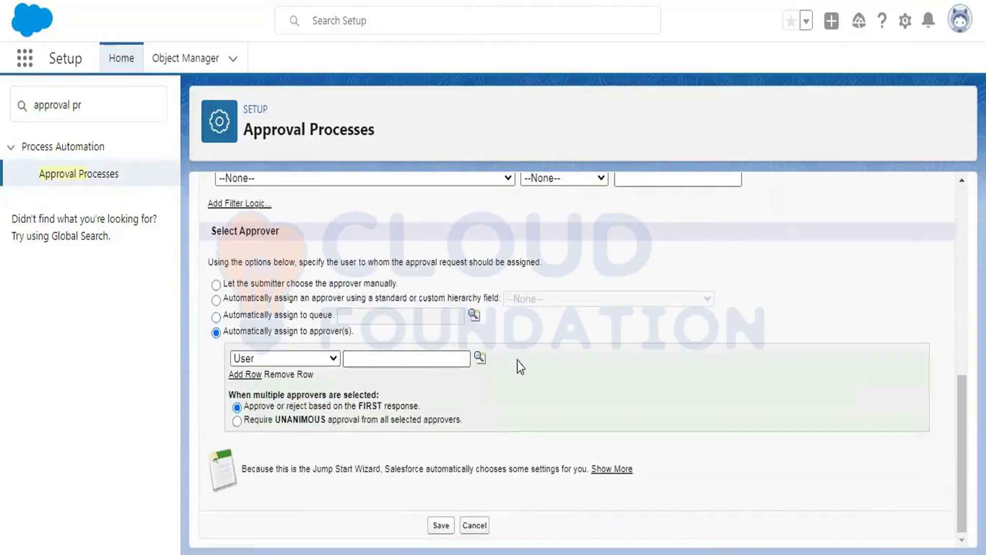
pyautogui.click(479, 359)
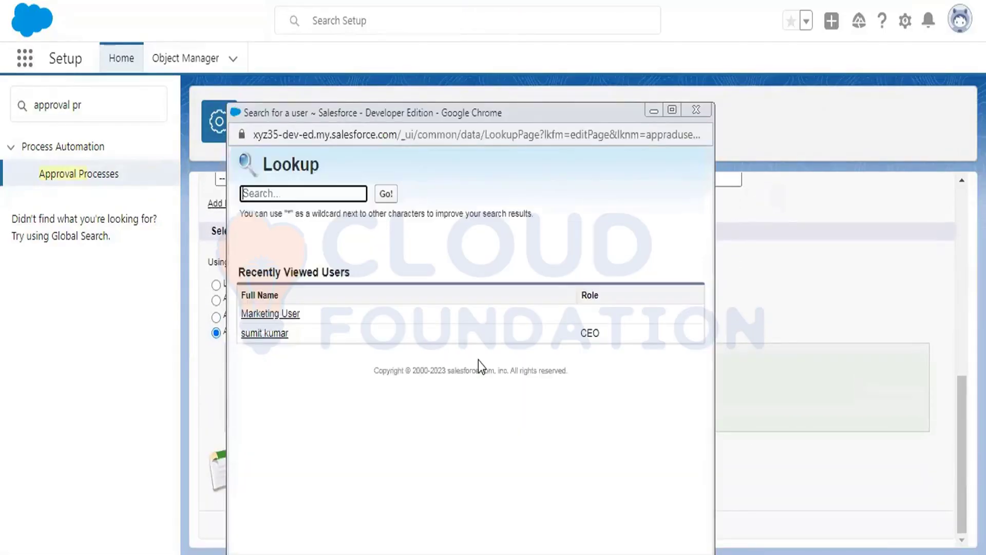
pyautogui.click(265, 333)
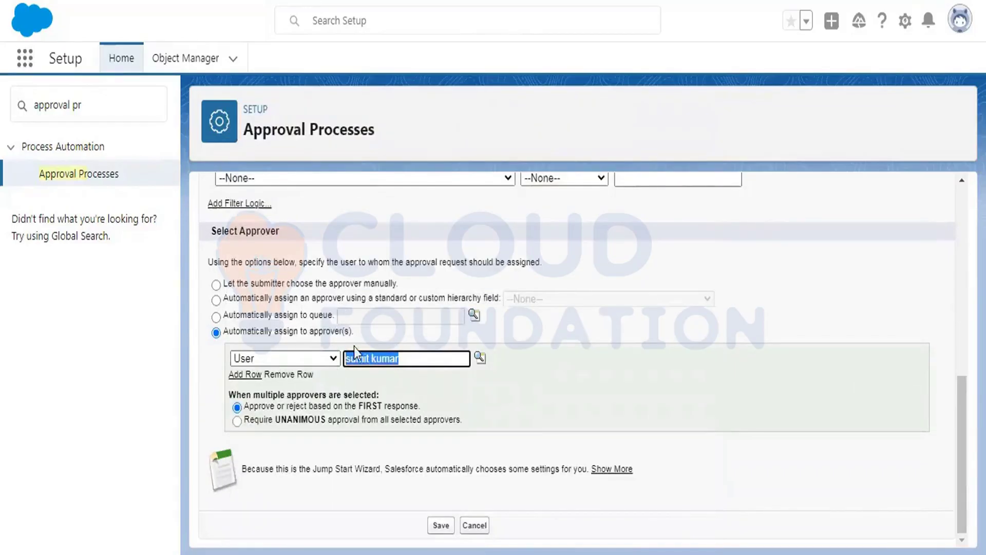
pyautogui.click(442, 525)
pyautogui.click(618, 92)
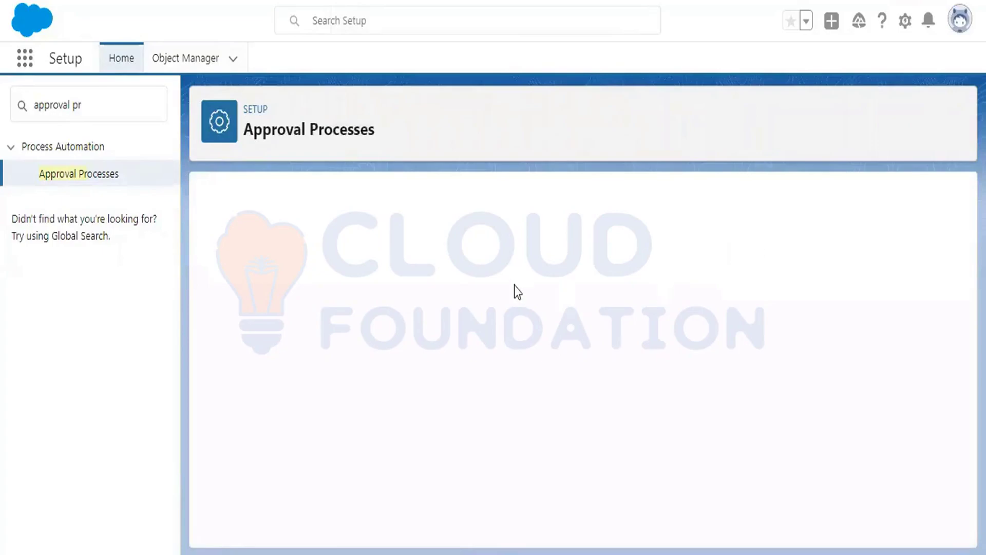
# - Open the detail page of the new approval process and go to its Final Approval Actions section
pyautogui.scroll(-2, 734, 320)
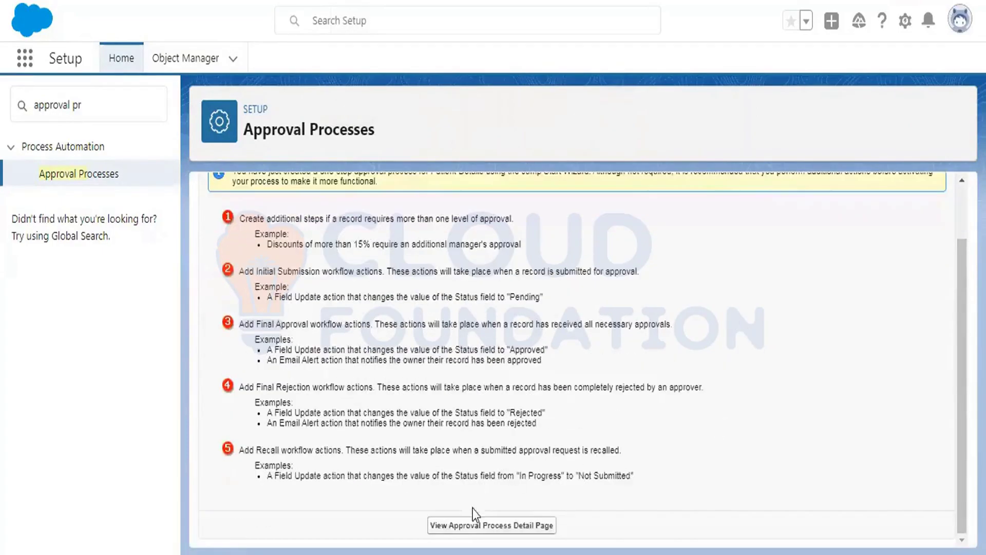
pyautogui.click(472, 525)
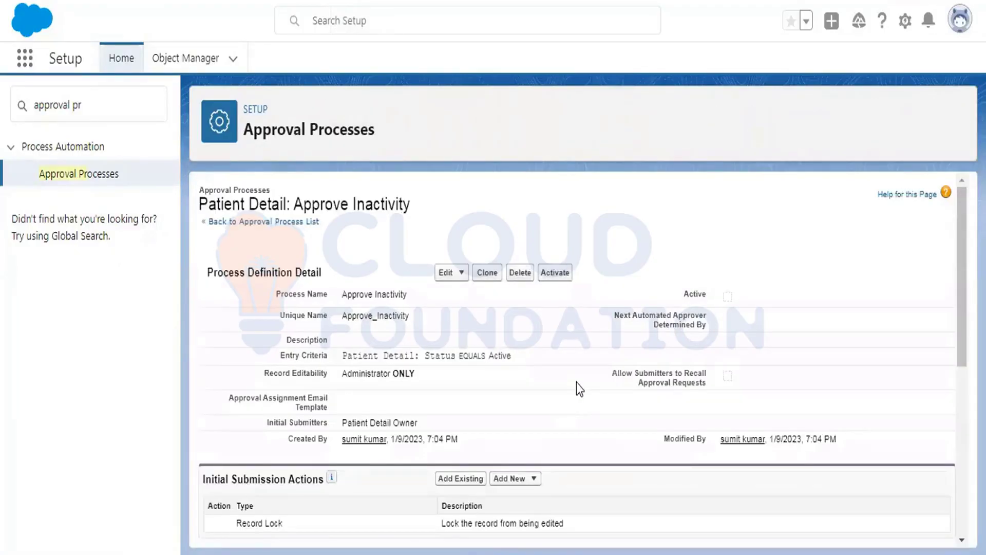
pyautogui.scroll(-2, 577, 383)
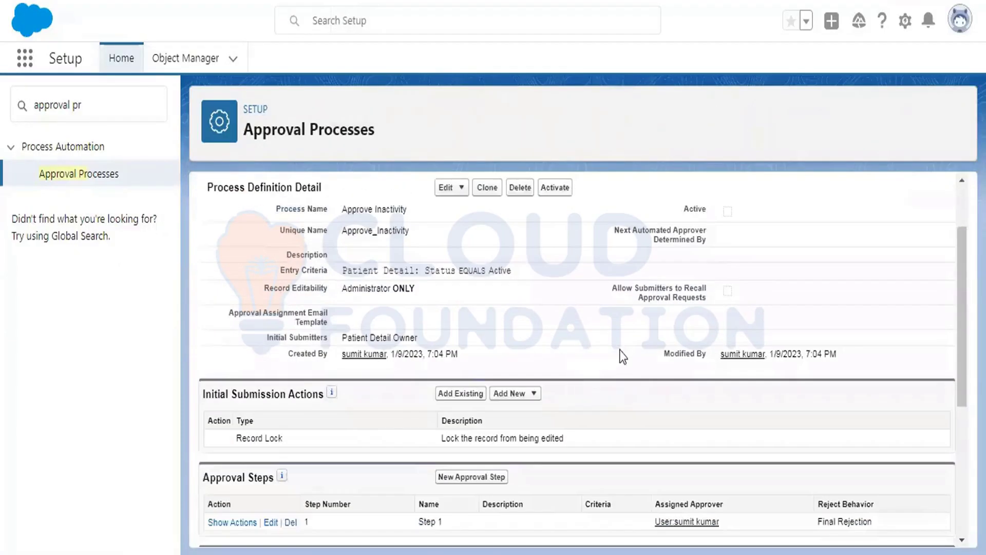
pyautogui.scroll(-5, 623, 356)
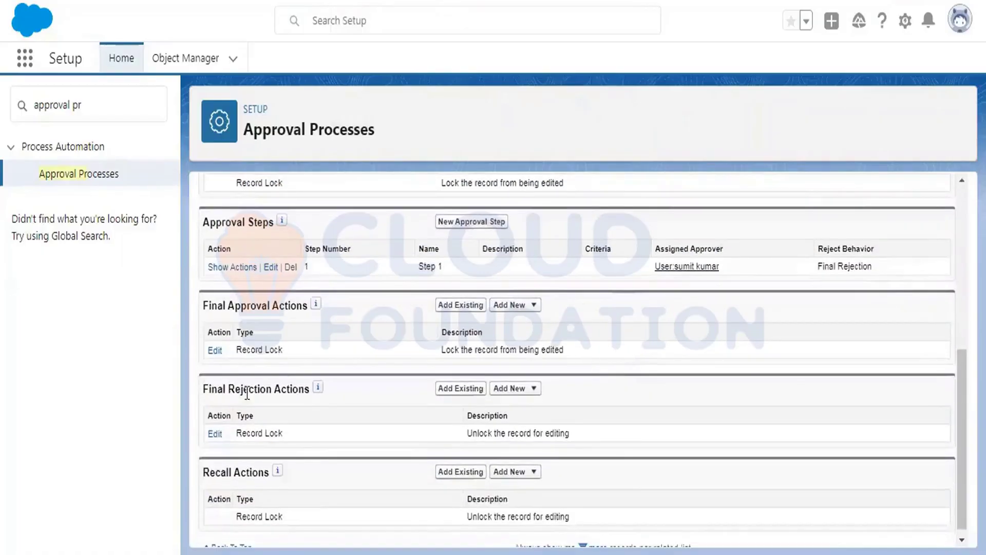
pyautogui.moveTo(210, 303); pyautogui.dragTo(338, 316)
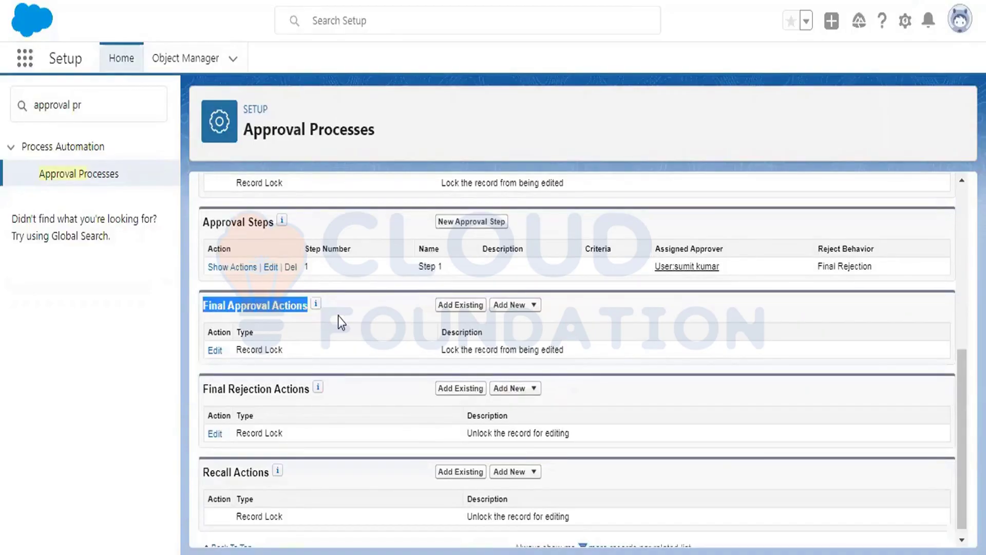
pyautogui.click(416, 311)
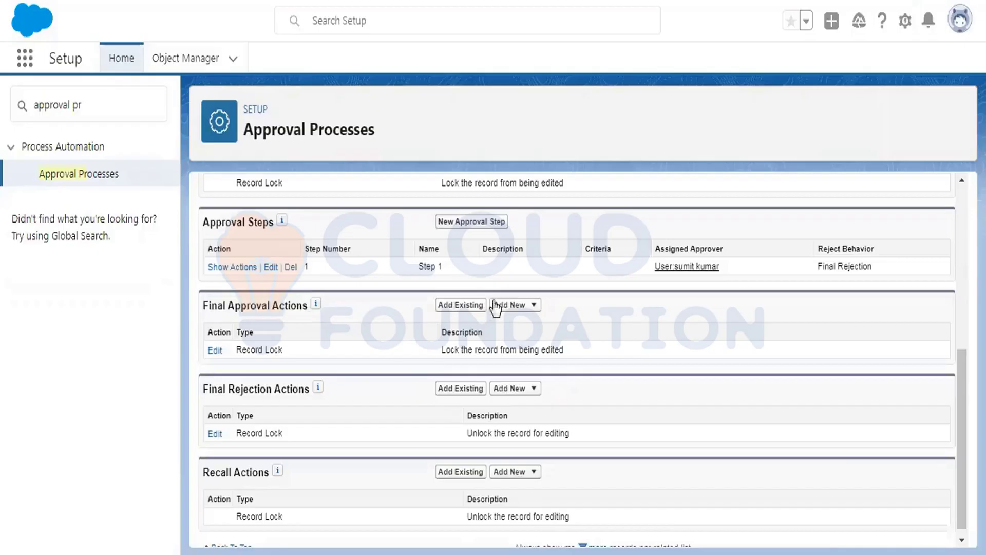
# - Add a field update to the final approval actions, named Check inactivity with the unique name Check_inactivity, targeting the Inactivity Approved field
pyautogui.click(511, 305)
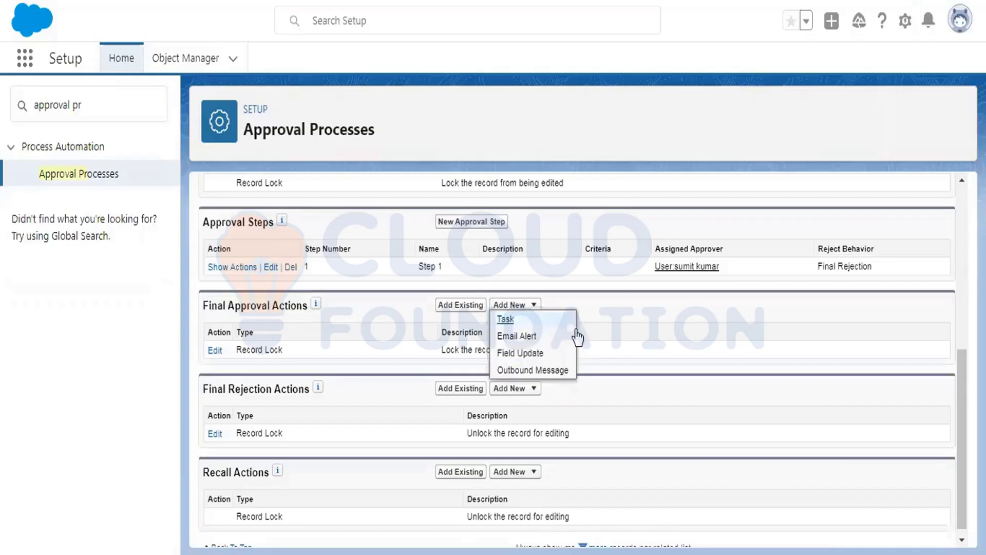
pyautogui.click(520, 354)
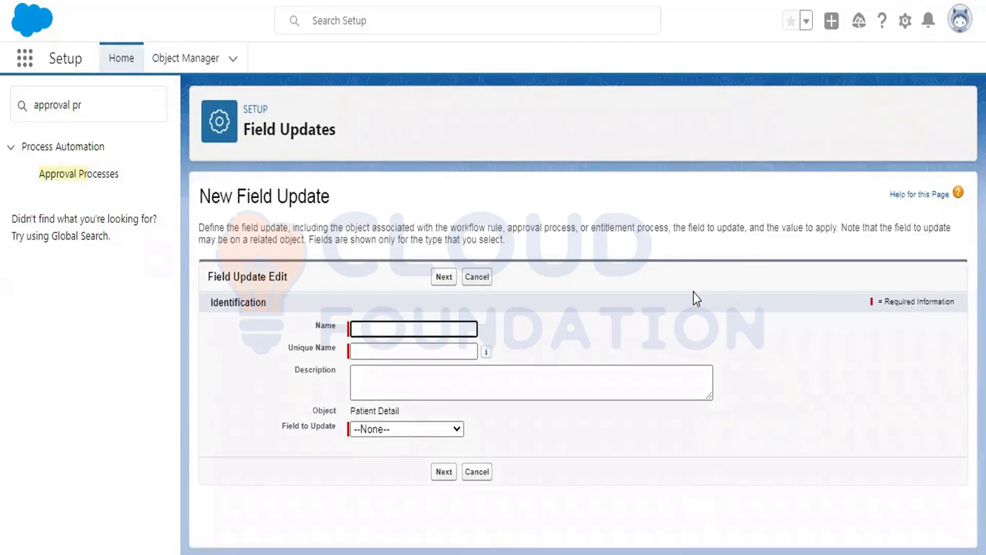
pyautogui.write('Check inactivity')
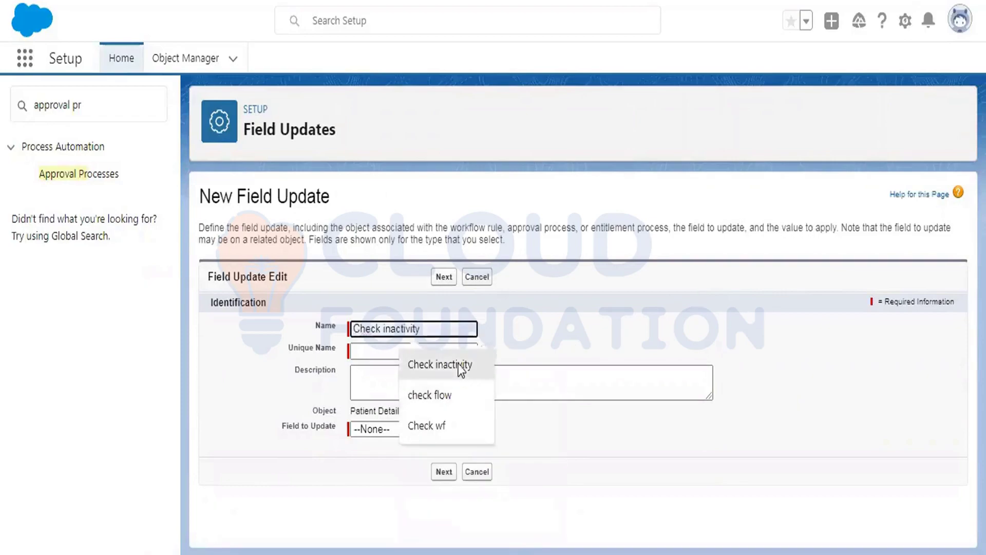
pyautogui.click(440, 364)
pyautogui.press('Tab')
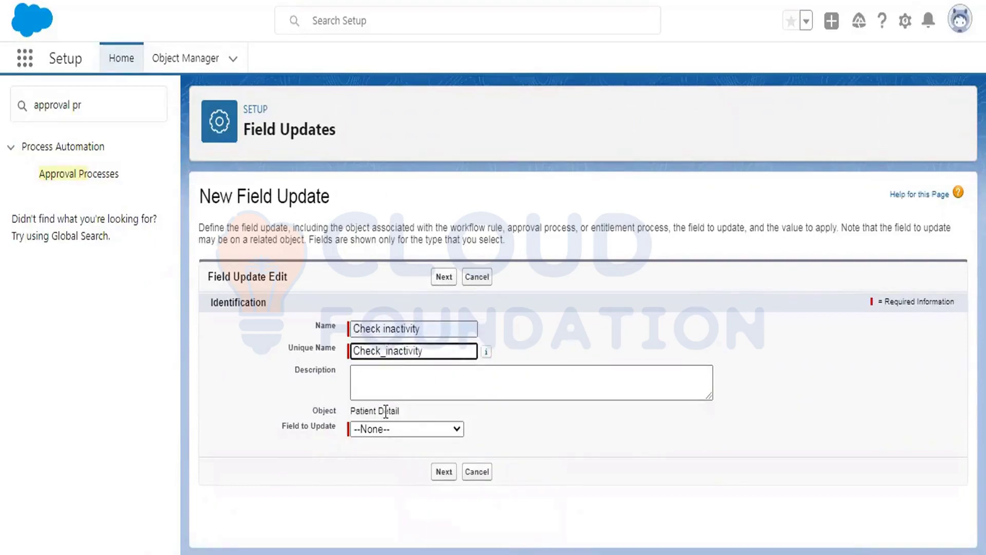
pyautogui.click(380, 430)
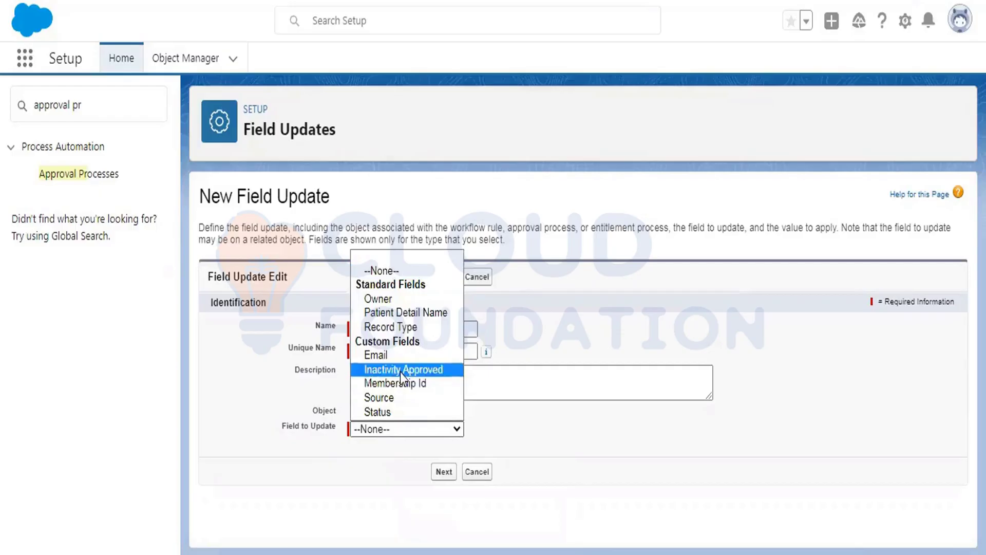
pyautogui.click(420, 370)
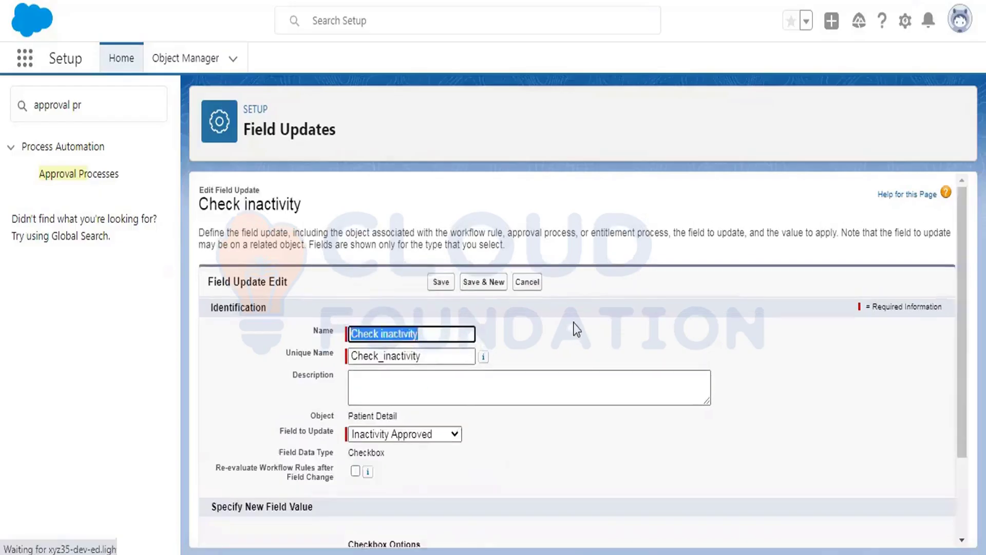
# - Set the field update's new checkbox value to True and save it
pyautogui.scroll(-2, 576, 326)
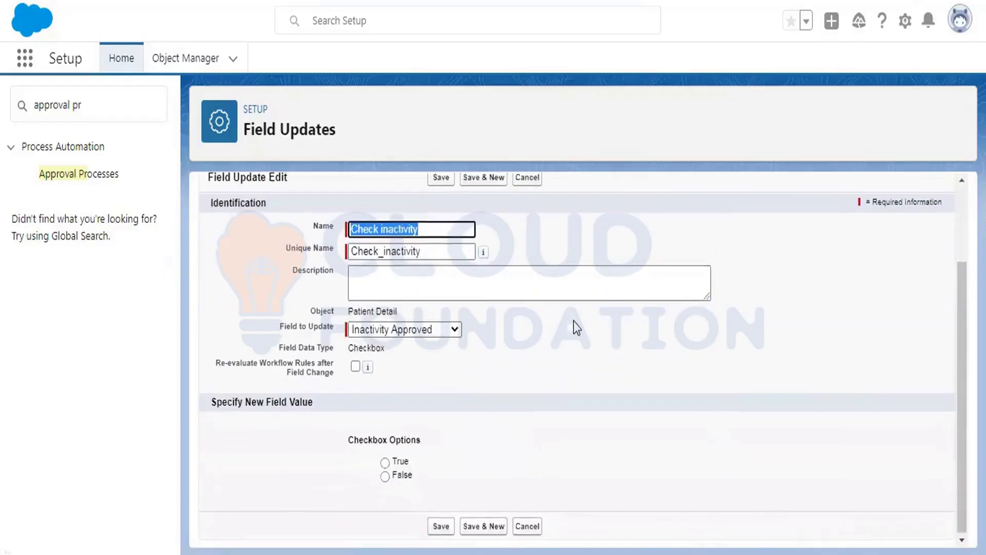
pyautogui.click(386, 462)
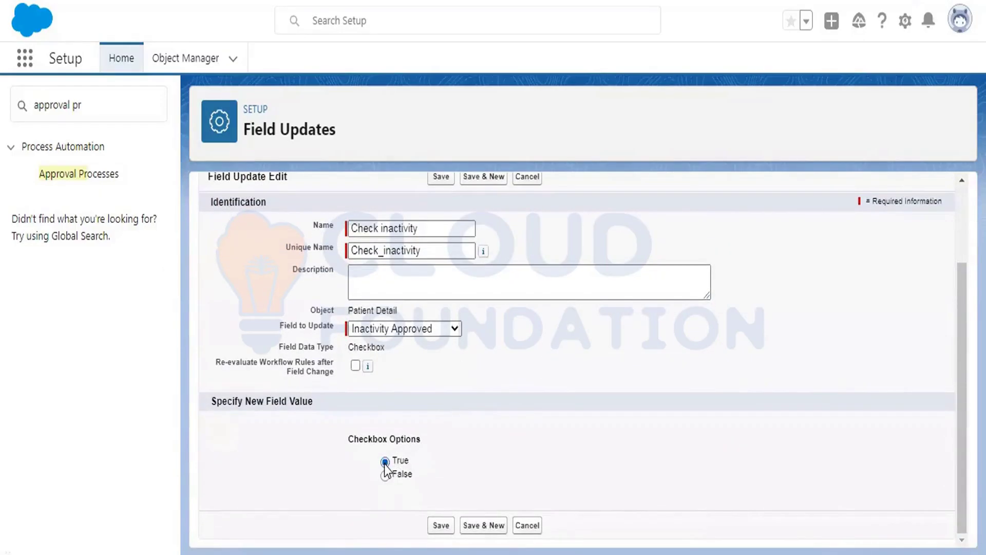
pyautogui.click(437, 525)
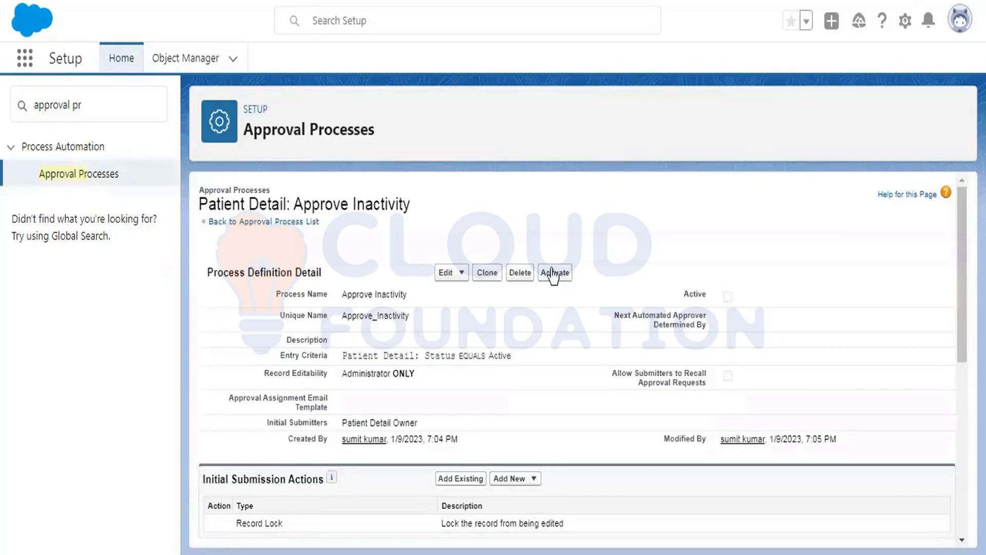
# - Activate the Approve Inactivity process and review its approval steps and final approval, rejection and recall actions
pyautogui.click(553, 273)
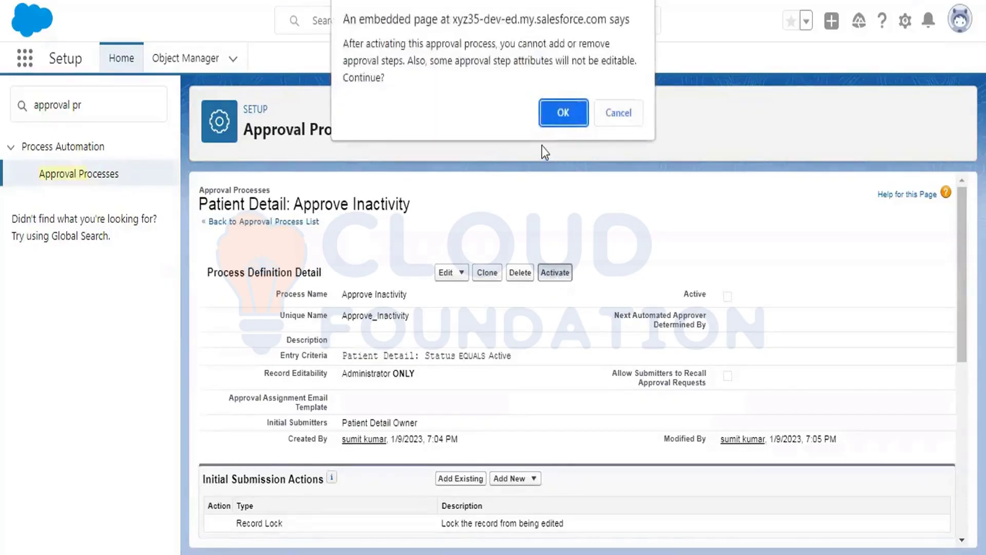
pyautogui.click(553, 121)
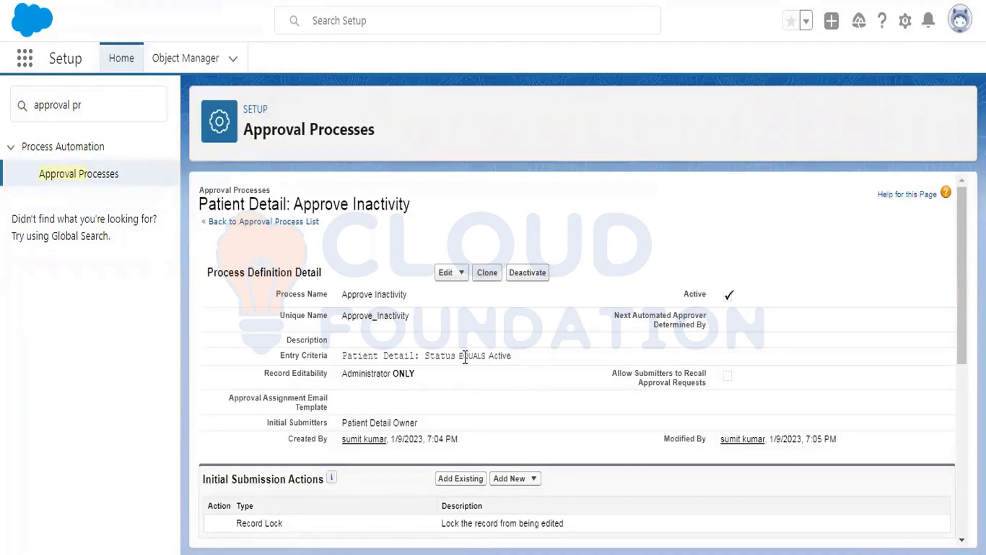
pyautogui.scroll(-2, 537, 331)
pyautogui.scroll(-6, 626, 321)
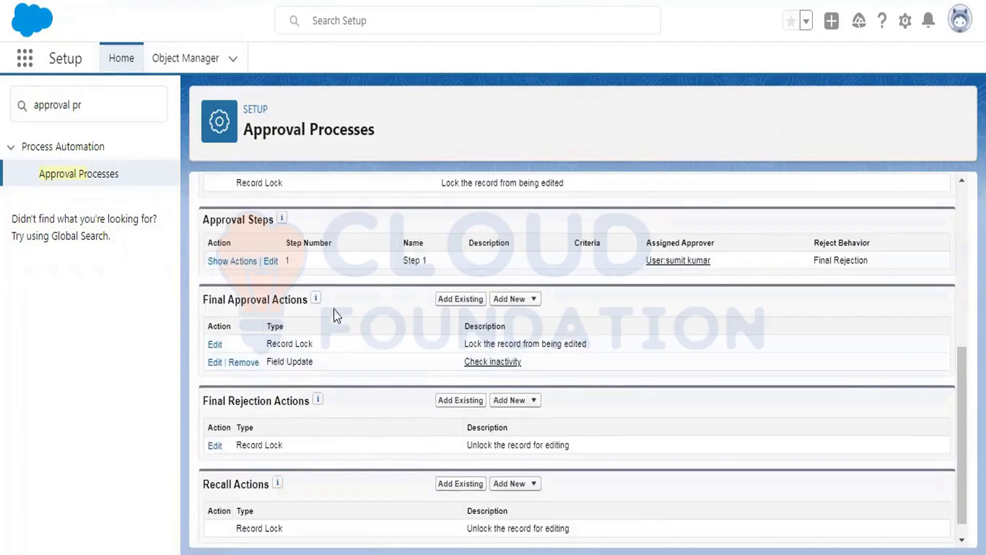
pyautogui.scroll(-1, 670, 360)
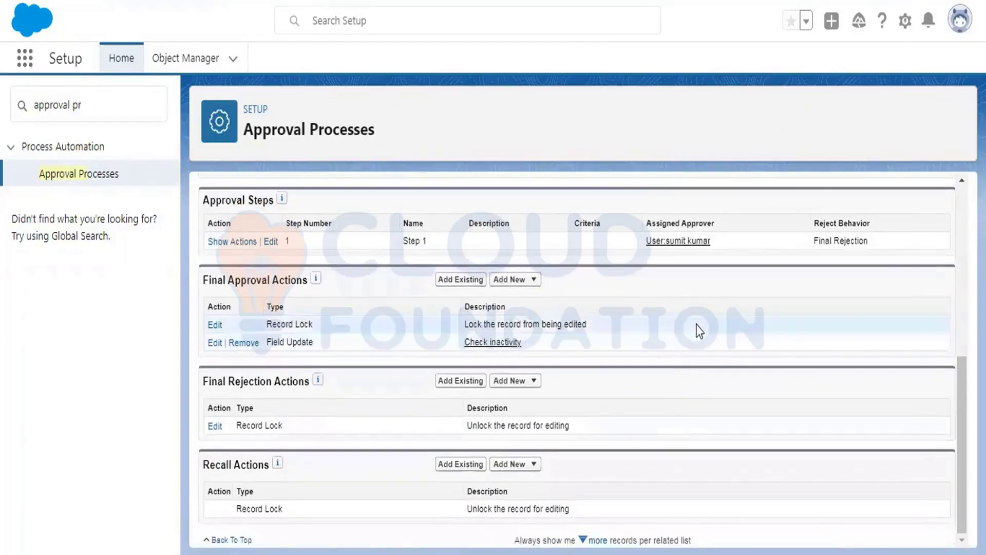
pyautogui.scroll(8, 696, 325)
pyautogui.scroll(-8, 664, 331)
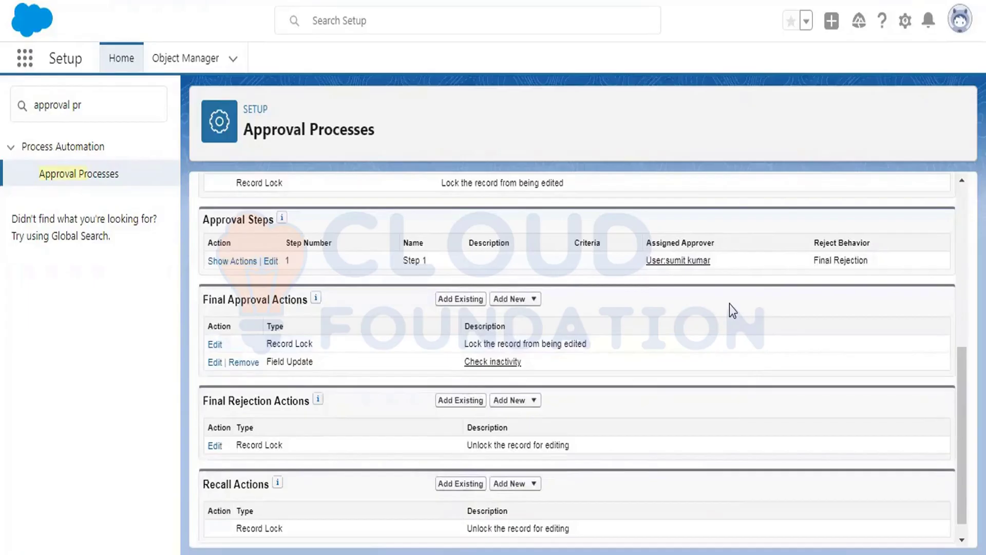
pyautogui.scroll(8, 729, 304)
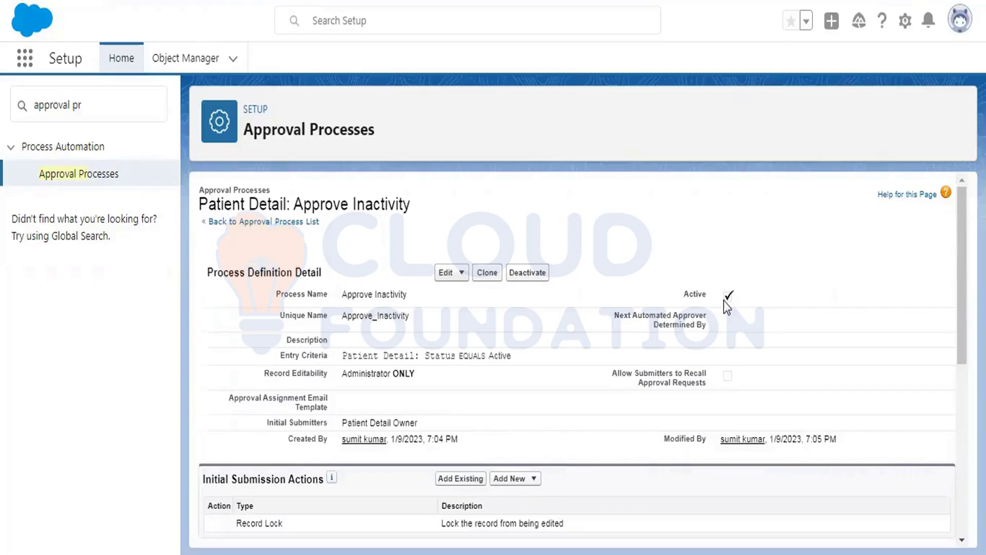
# - Deactivate the approval process, change its entry criterion to Patient Detail: Status equals Inactive, and save it
pyautogui.click(459, 274)
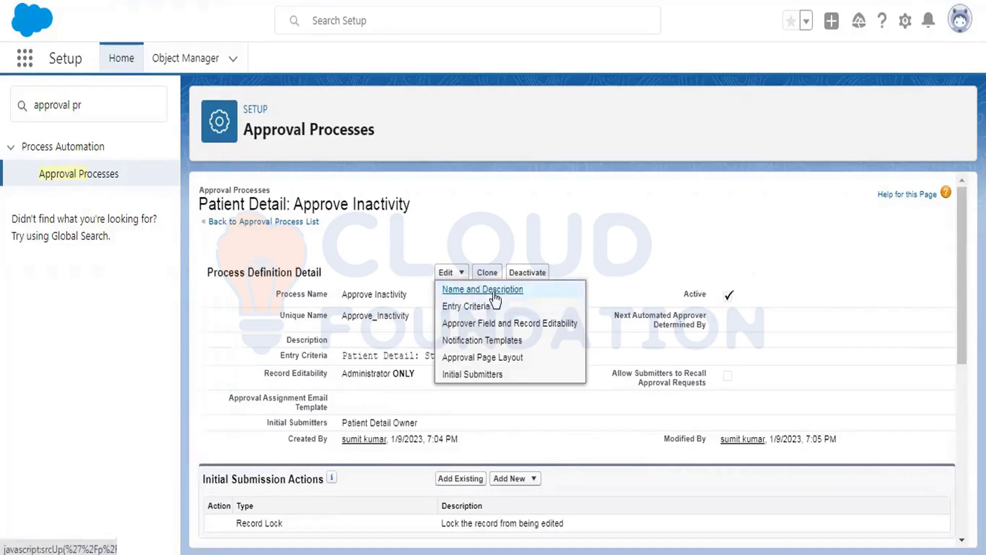
pyautogui.click(523, 272)
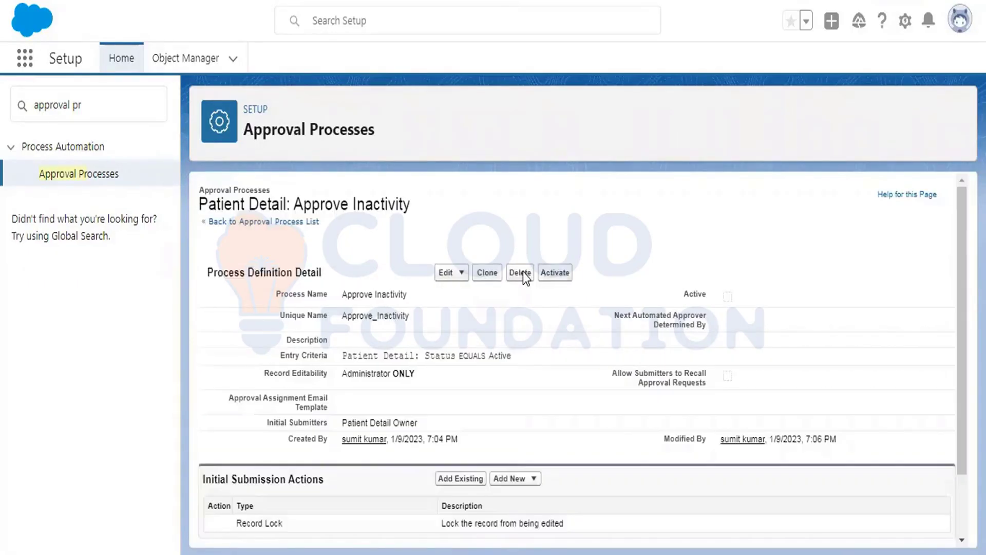
pyautogui.click(450, 274)
pyautogui.click(471, 307)
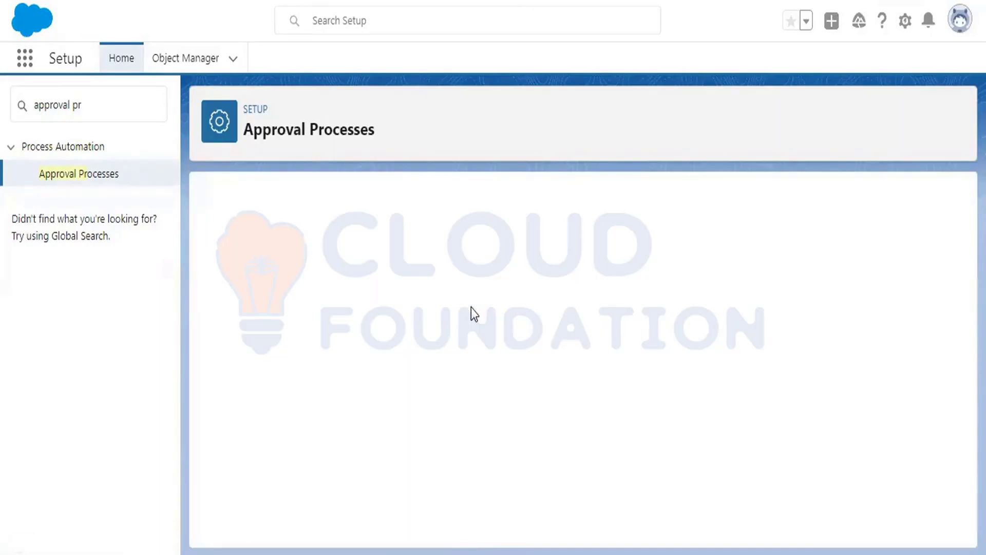
pyautogui.scroll(-2, 701, 353)
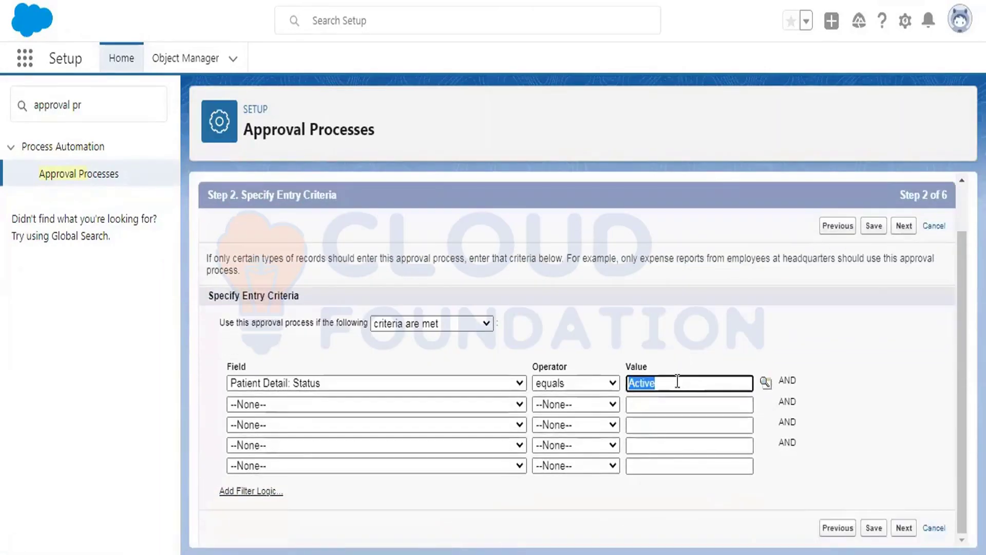
pyautogui.press('BackSpace')
pyautogui.click(765, 382)
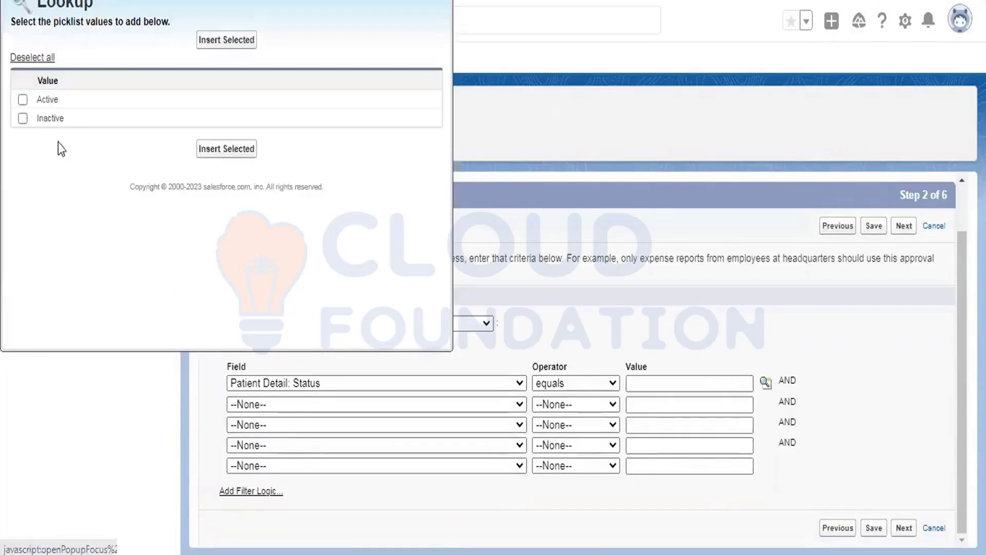
pyautogui.click(23, 119)
pyautogui.click(206, 40)
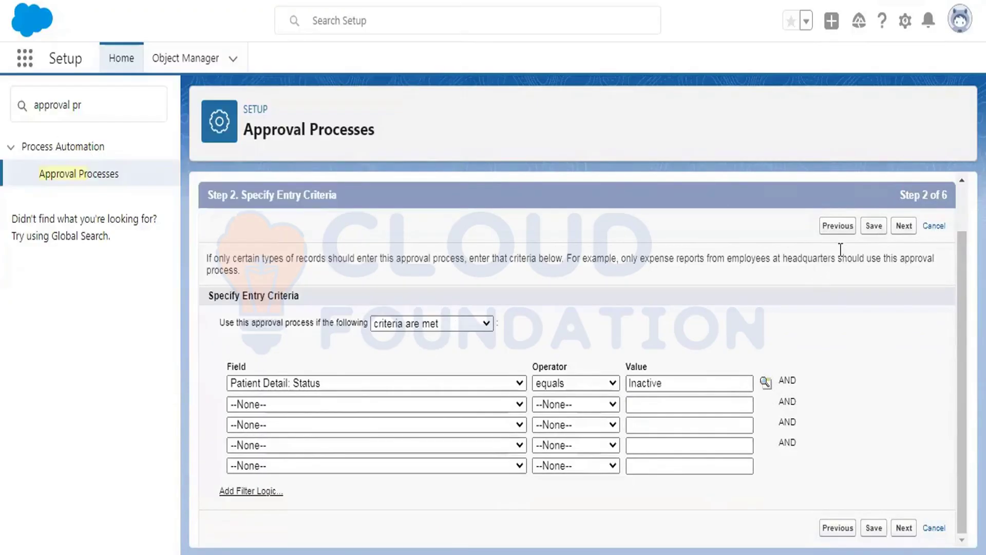
pyautogui.click(868, 231)
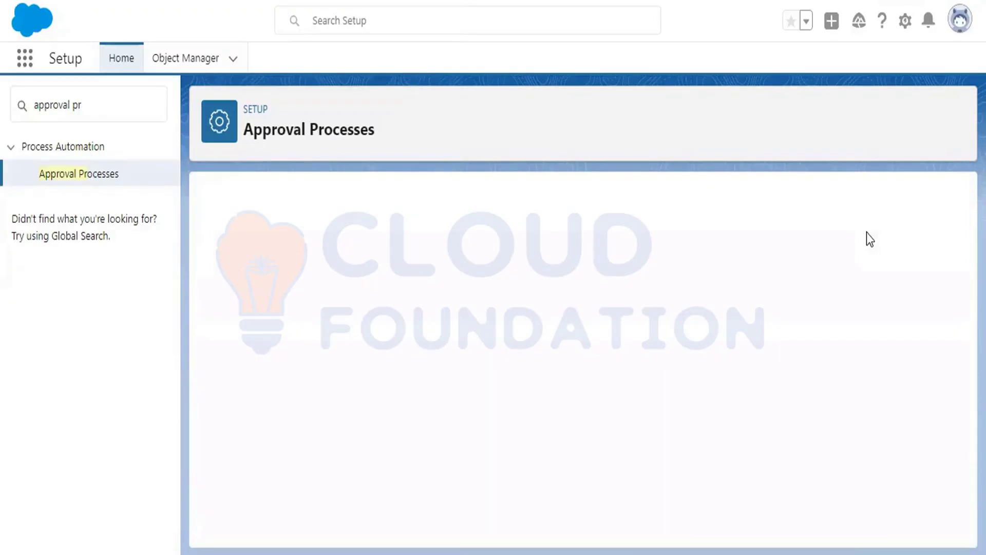
# - Activate the Approve Inactivity process with its revised entry criterion and accept the warning about locked approval steps
pyautogui.click(566, 276)
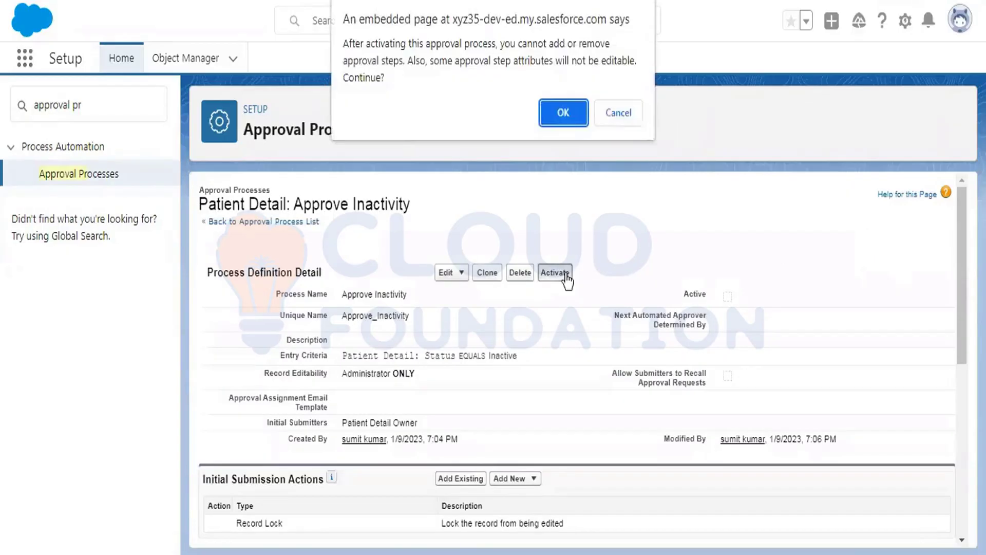
pyautogui.click(563, 112)
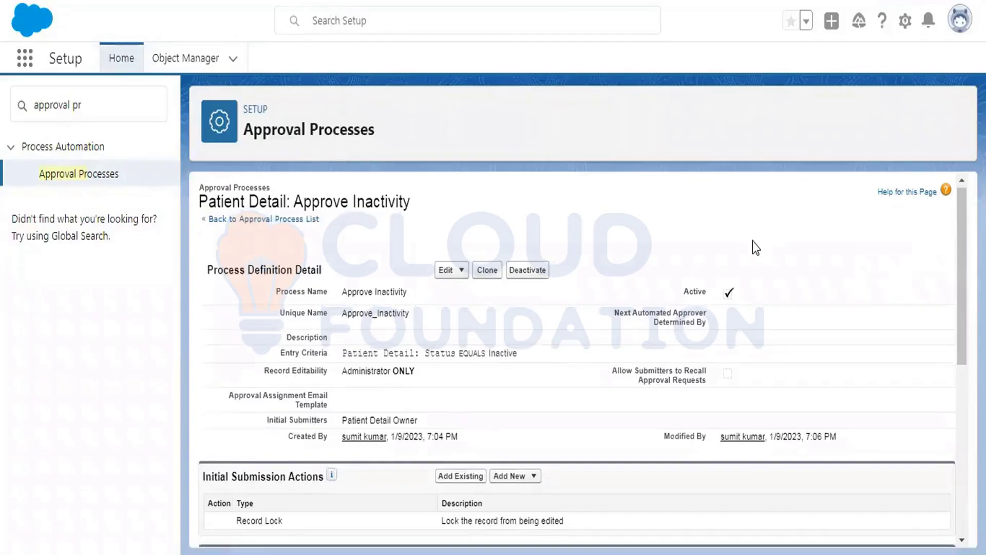
pyautogui.scroll(-2, 756, 246)
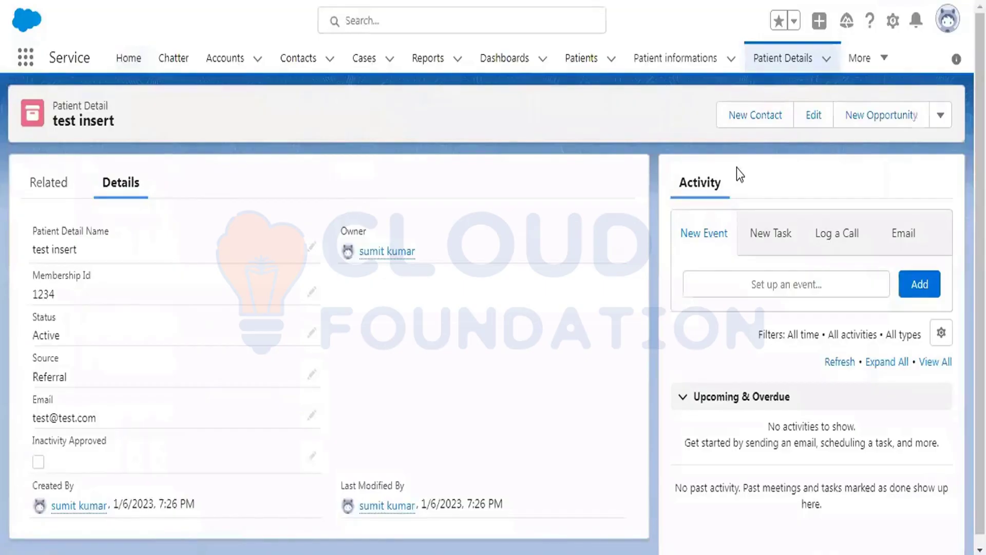
# - From the test insert record, open the Patient Detail object's setup and edit its Marketing layout page layout
pyautogui.click(893, 27)
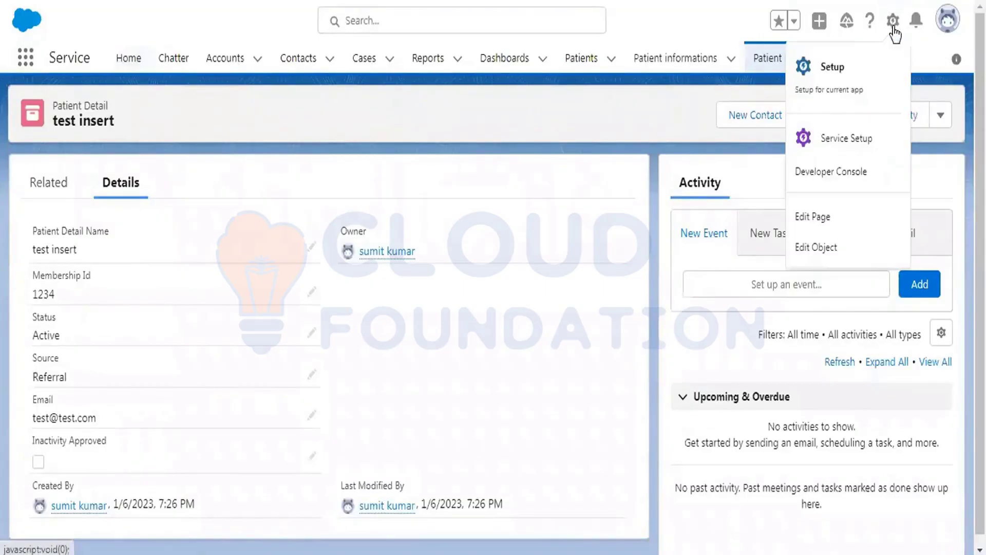
pyautogui.click(821, 249)
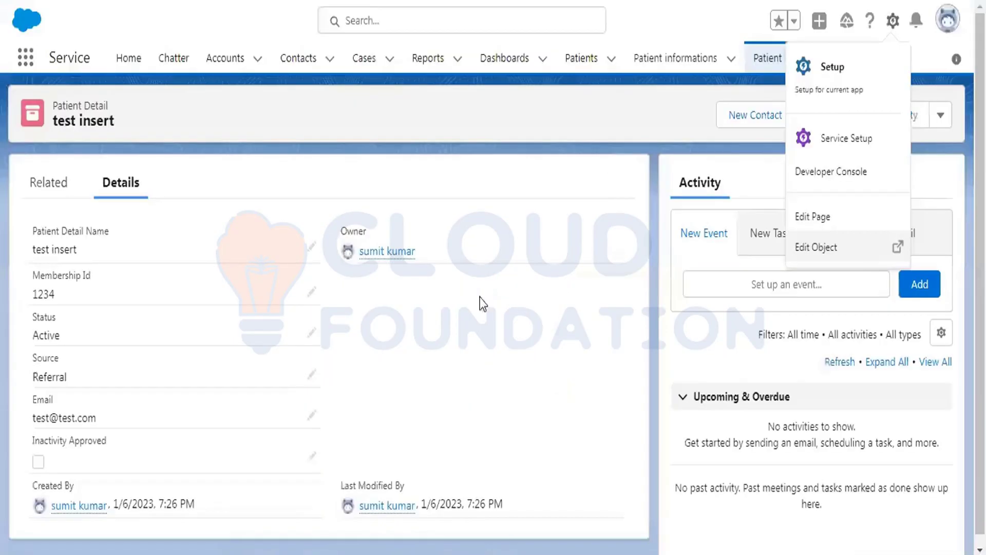
pyautogui.press('Escape')
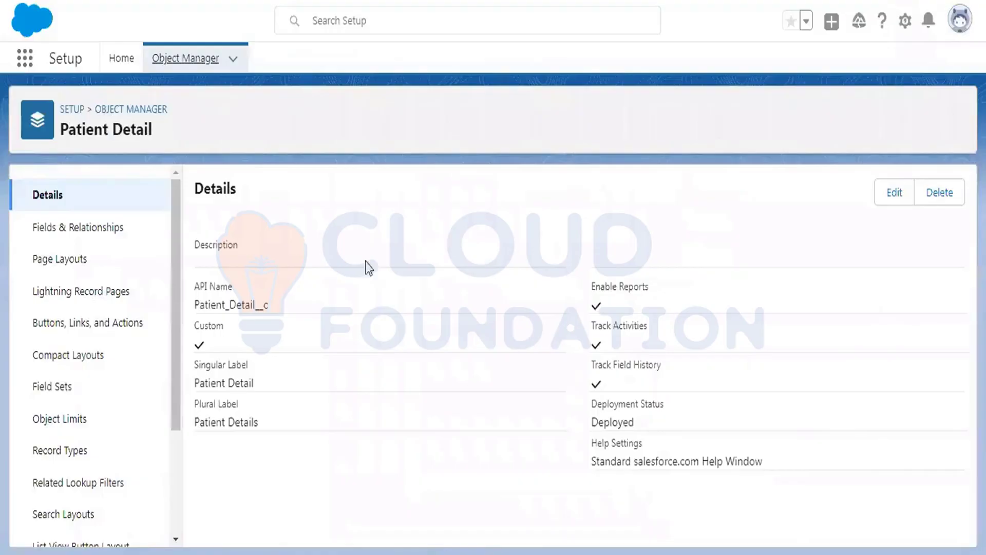
pyautogui.click(69, 260)
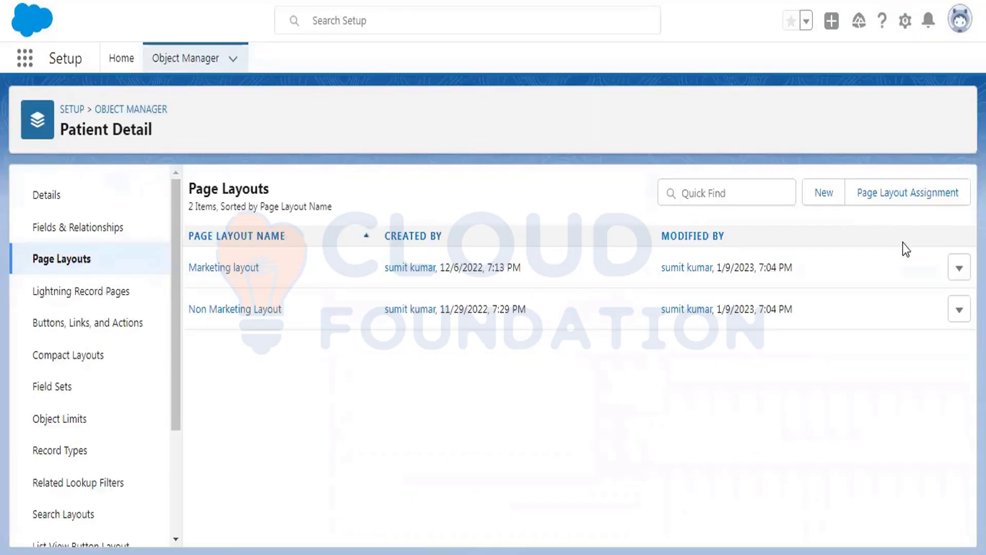
pyautogui.click(959, 268)
pyautogui.click(916, 308)
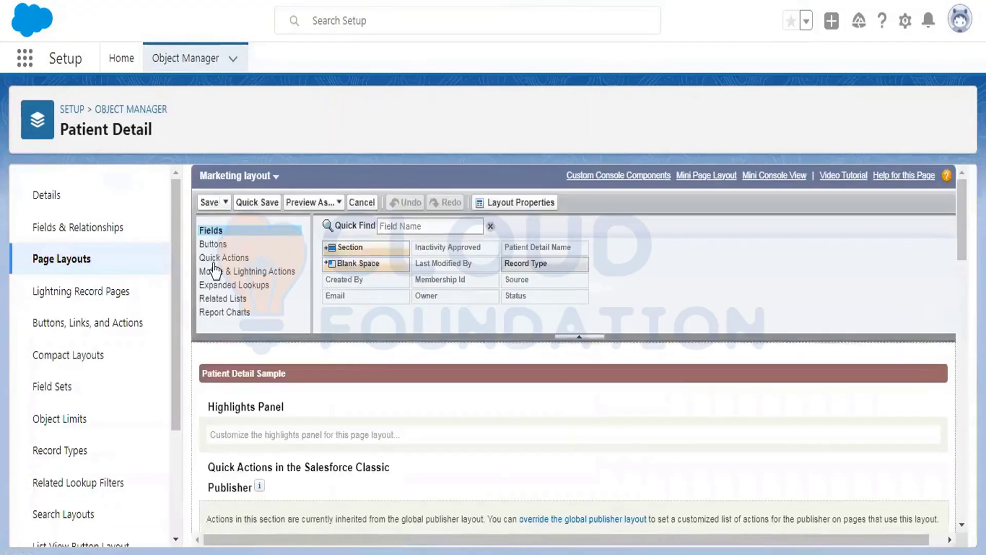
# - Override the predefined mobile and Lightning actions on the Marketing layout, add the Submit for Approval action, and save the layout
pyautogui.click(215, 269)
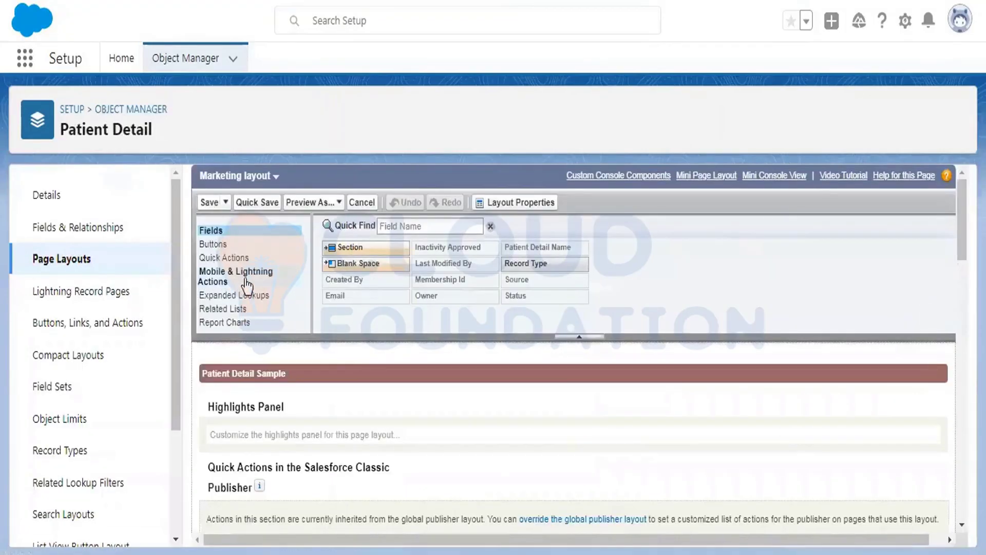
pyautogui.click(429, 226)
pyautogui.write('subm')
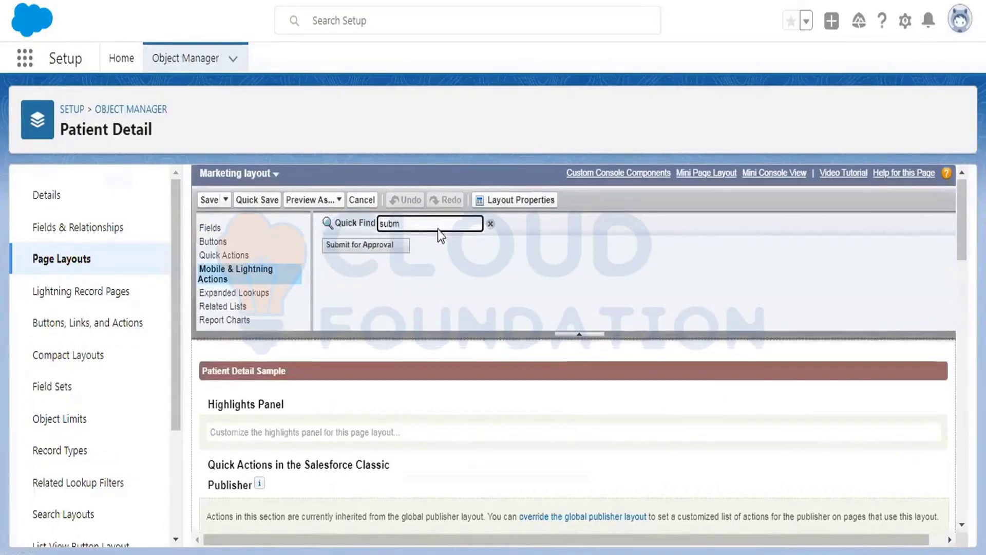
pyautogui.scroll(-5, 438, 229)
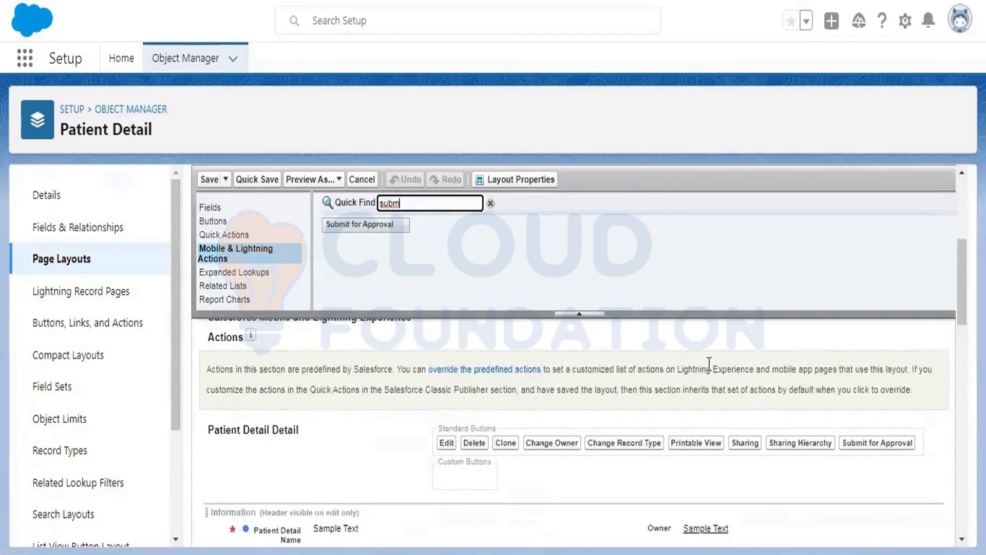
pyautogui.click(932, 392)
pyautogui.moveTo(357, 226); pyautogui.dragTo(416, 411)
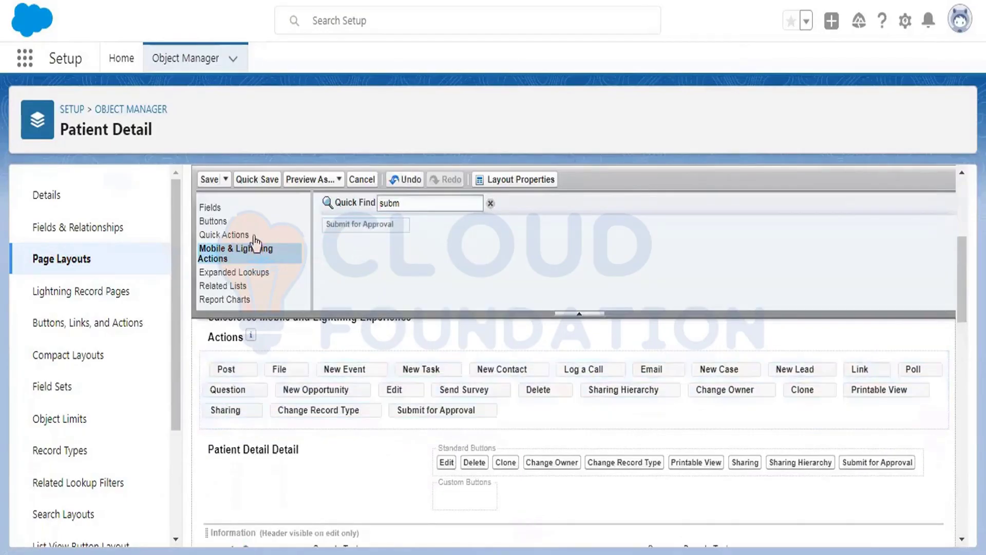
pyautogui.click(208, 180)
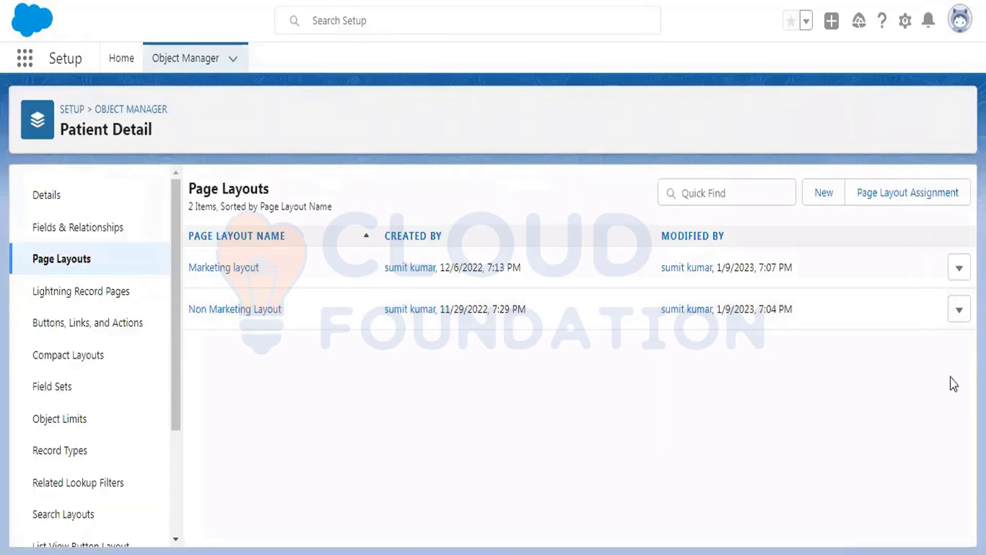
# - Edit Patient Detail's Non Marketing Layout and find the Submit for Approval action among its mobile and Lightning actions by searching "sub"
pyautogui.click(959, 309)
pyautogui.click(931, 354)
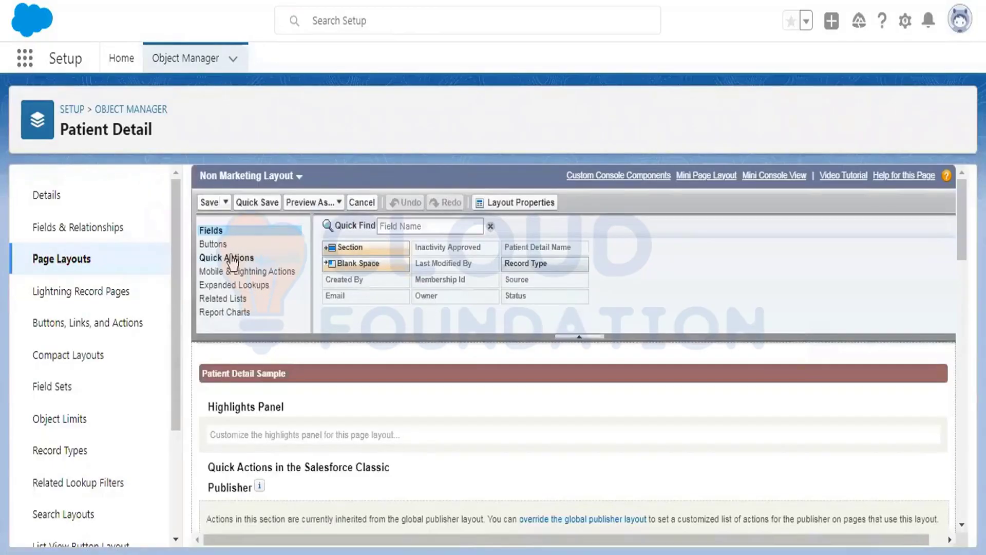
pyautogui.click(234, 272)
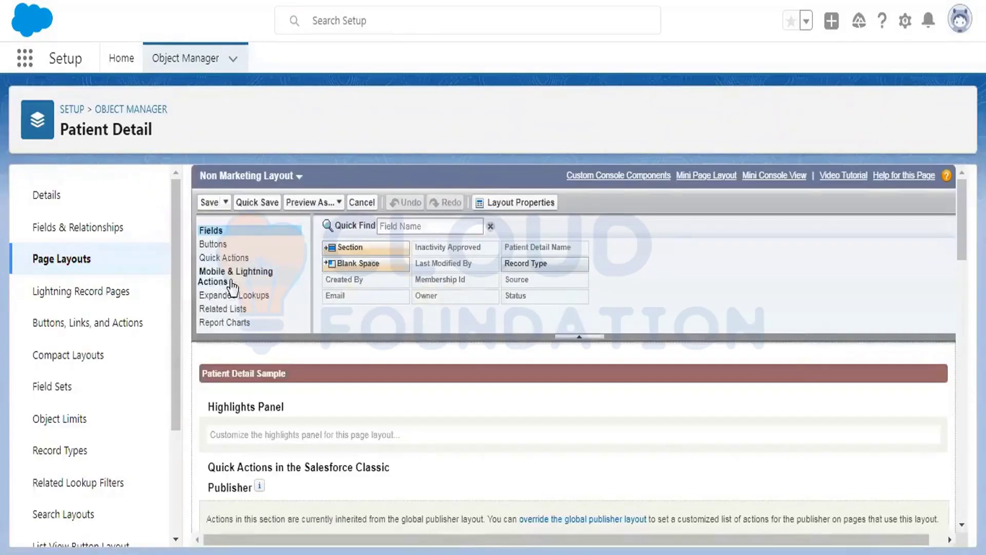
pyautogui.click(412, 226)
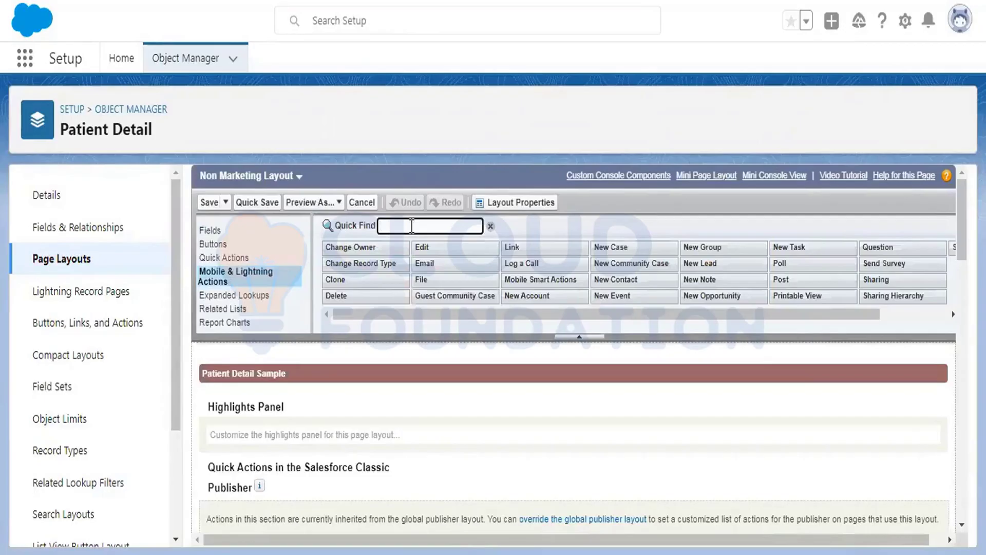
pyautogui.write('sub')
# - Override the predefined mobile and Lightning actions on the Non Marketing Layout, add Submit for Approval after Clone, and save the layout
pyautogui.scroll(-5, 824, 401)
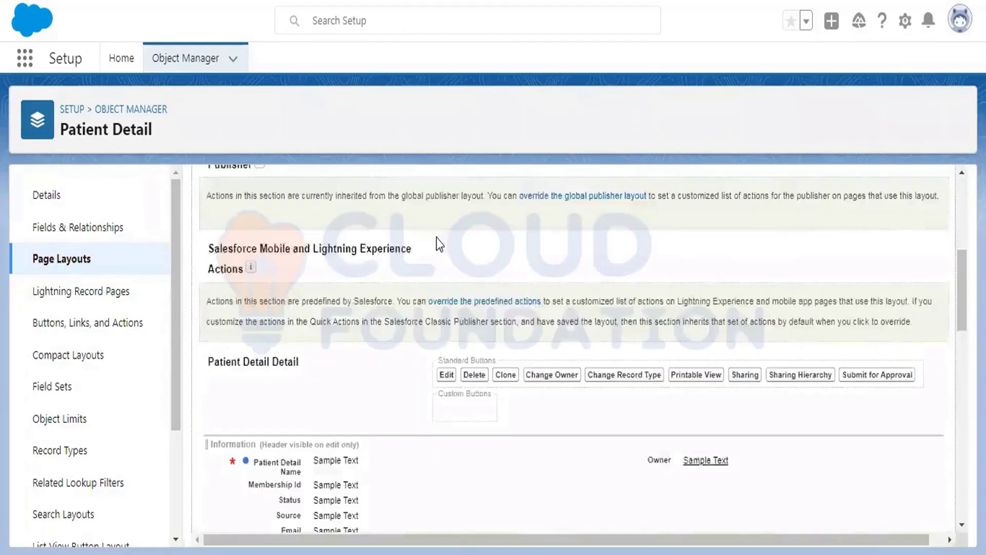
pyautogui.scroll(2, 824, 398)
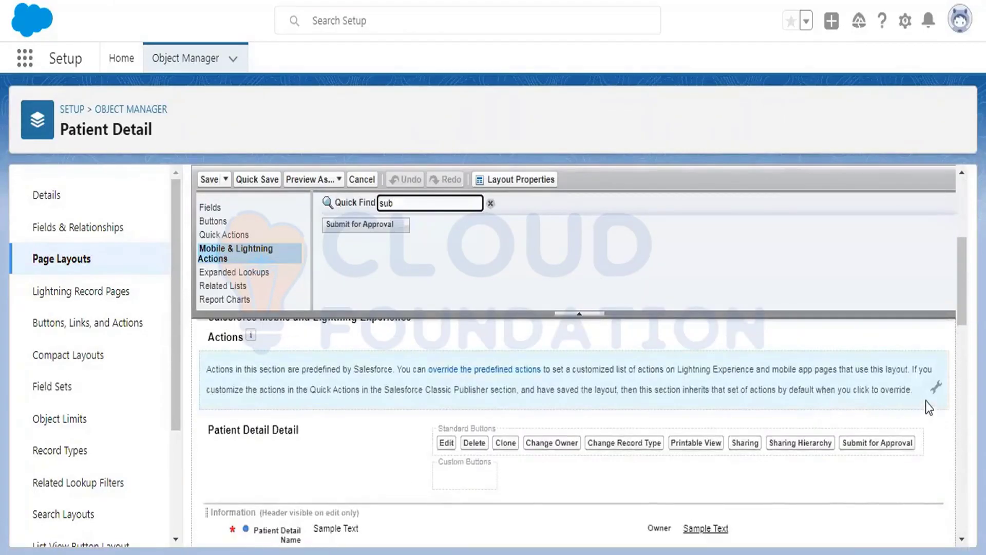
pyautogui.click(934, 389)
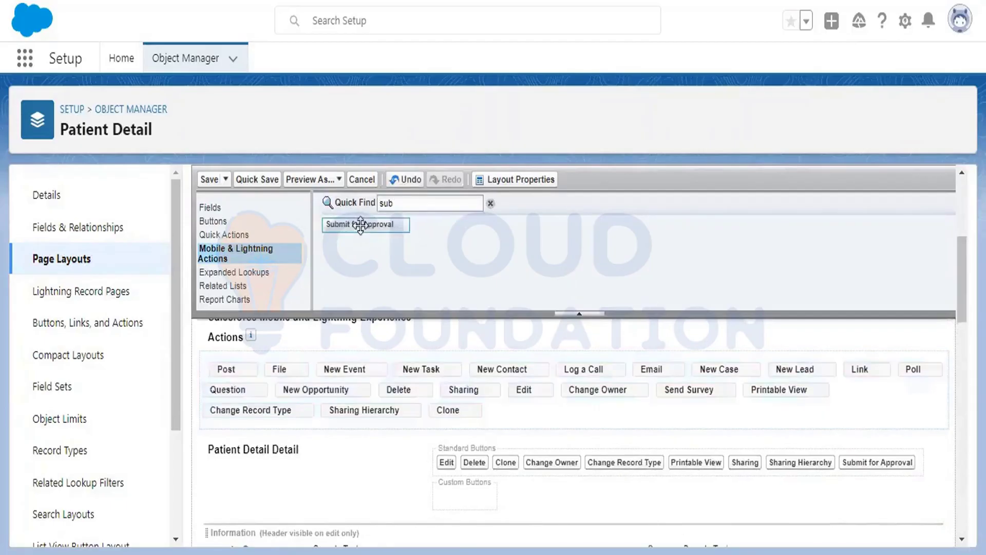
pyautogui.moveTo(353, 224); pyautogui.dragTo(506, 407)
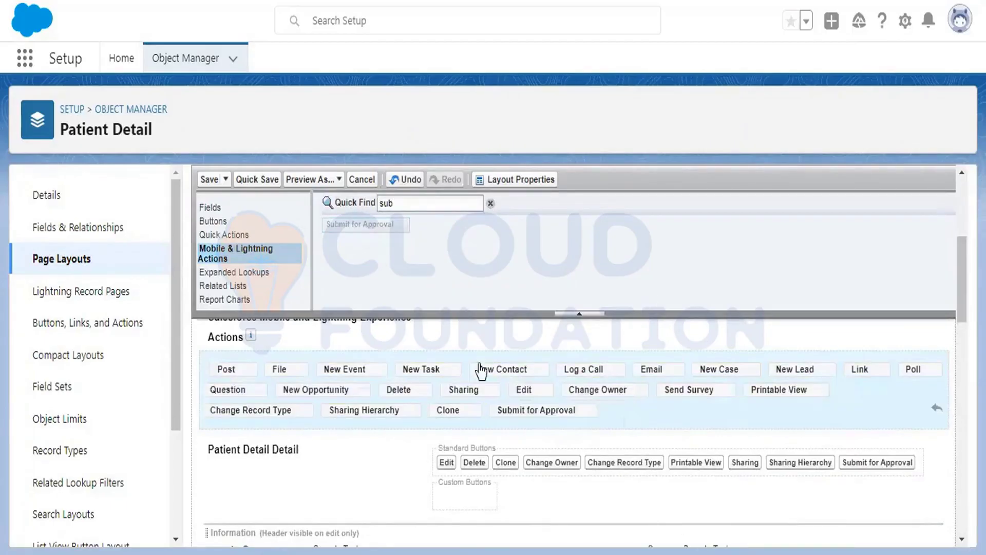
pyautogui.click(207, 180)
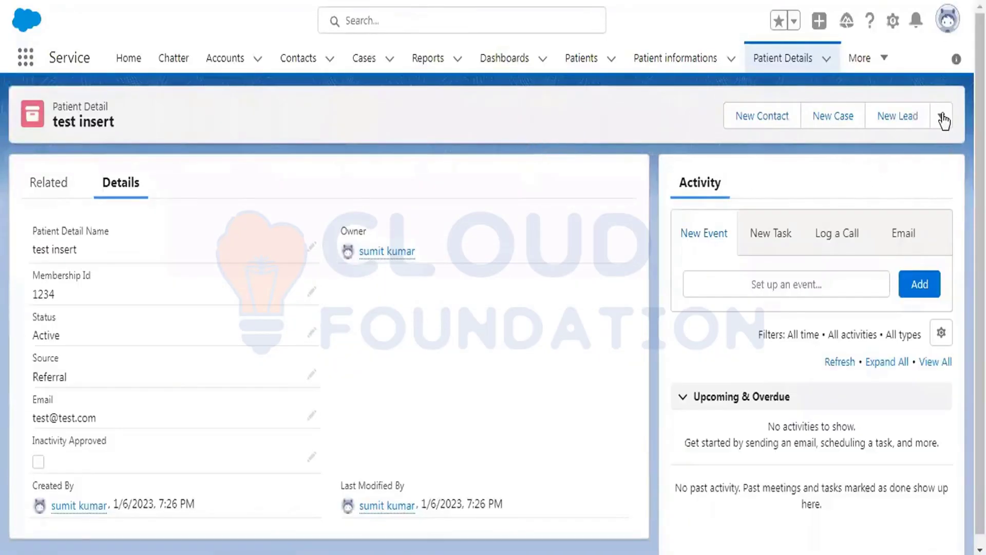
# - Check the test insert record's available actions, set its Status to Inactive, and save the record
pyautogui.click(942, 117)
pyautogui.click(484, 185)
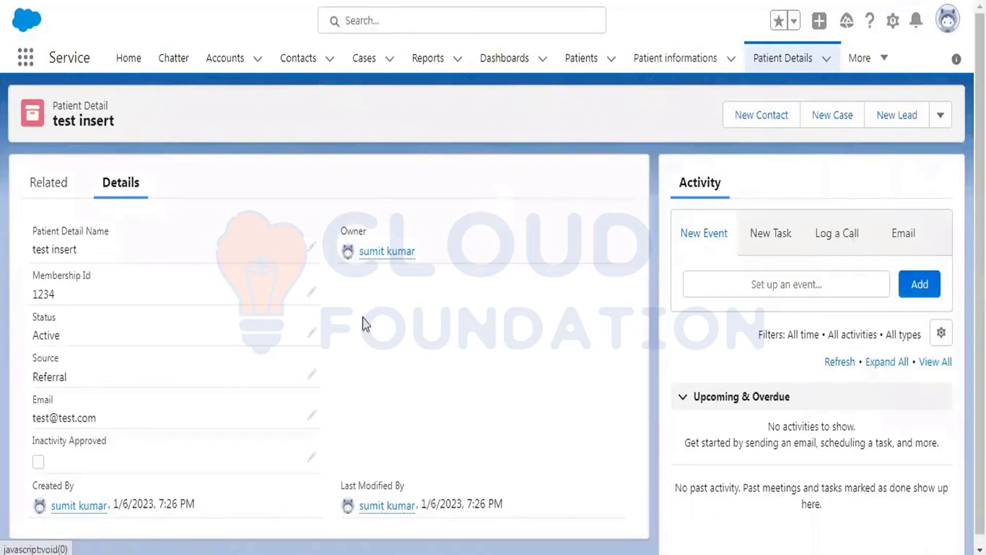
pyautogui.click(312, 333)
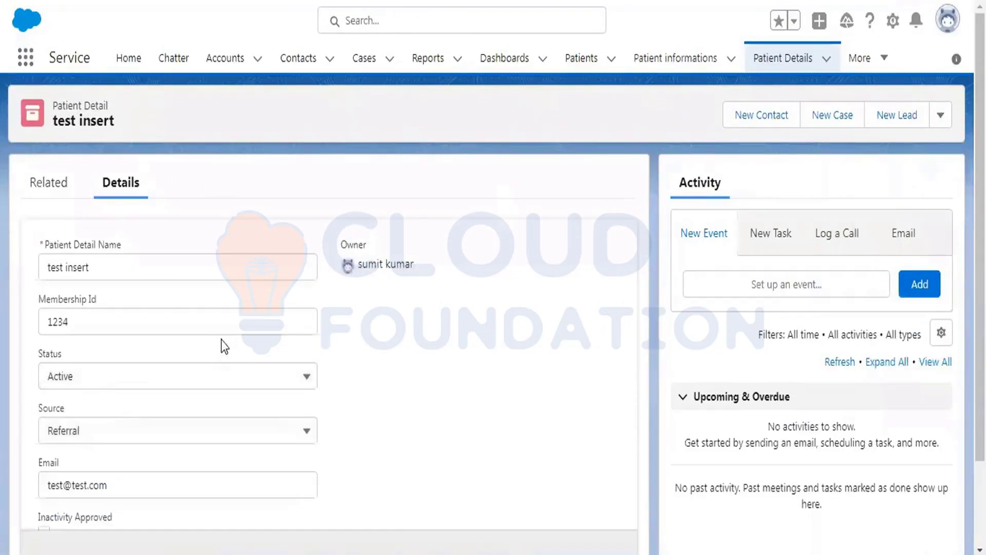
pyautogui.click(123, 383)
pyautogui.click(110, 480)
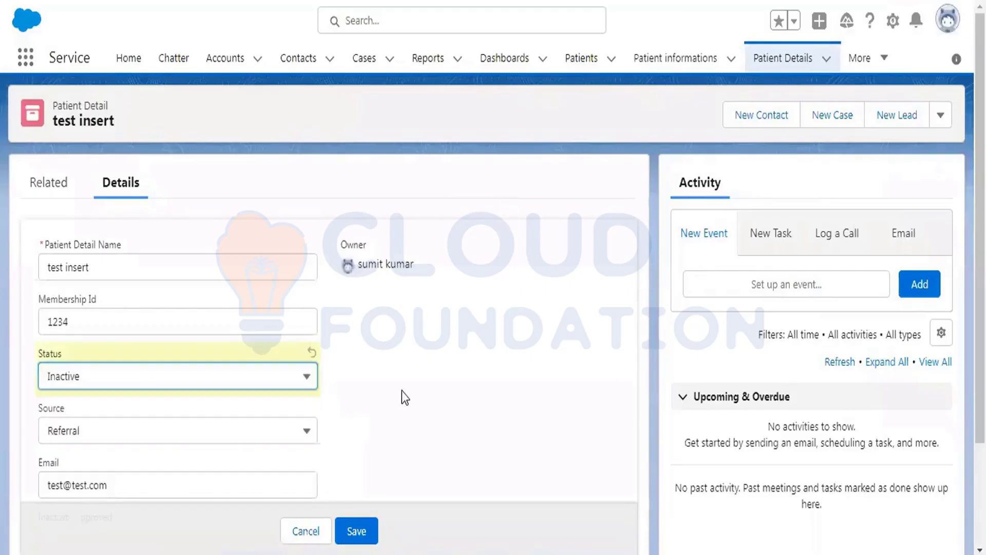
pyautogui.click(357, 530)
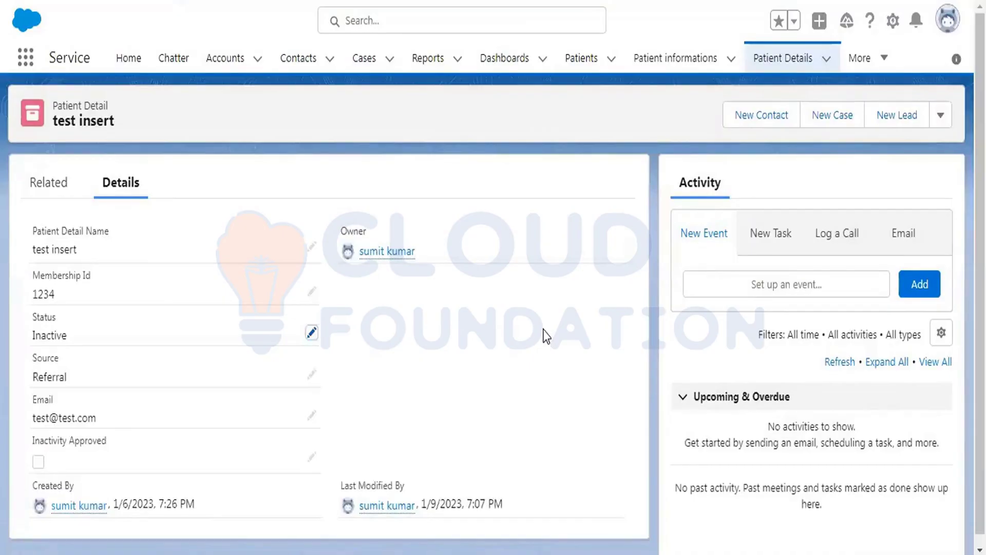
# - Submit the test insert record for approval with the comment "plz approve inactivity due to non billing"
pyautogui.click(941, 116)
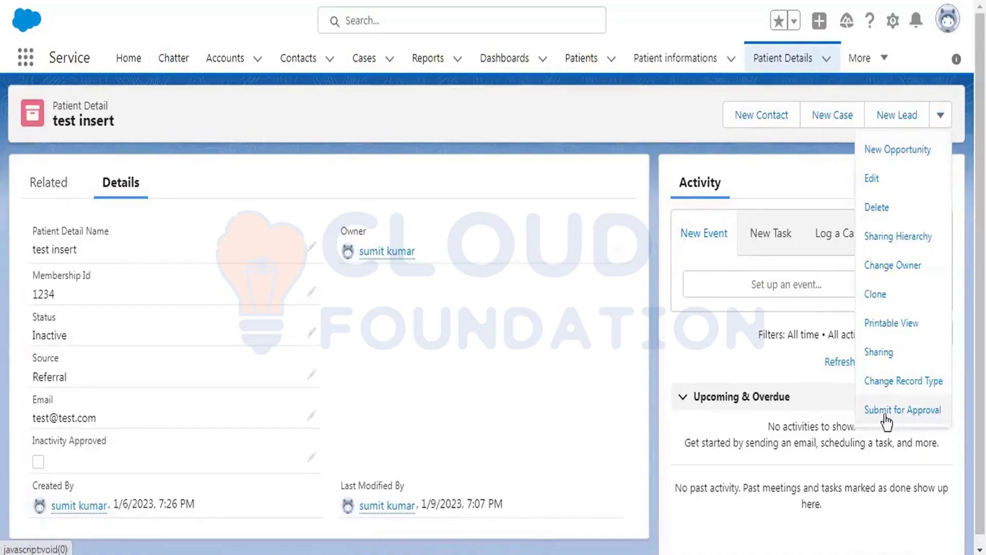
pyautogui.click(924, 410)
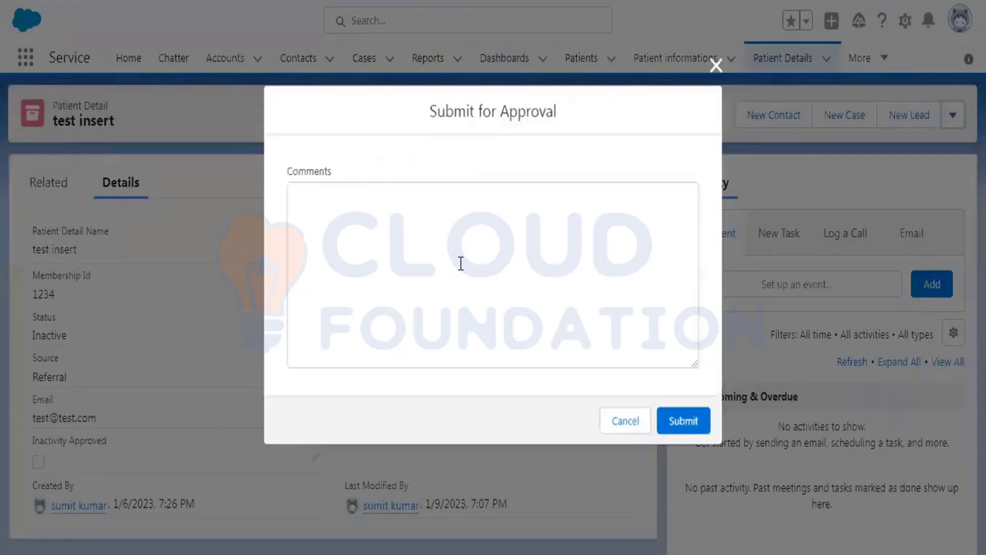
pyautogui.write('p')
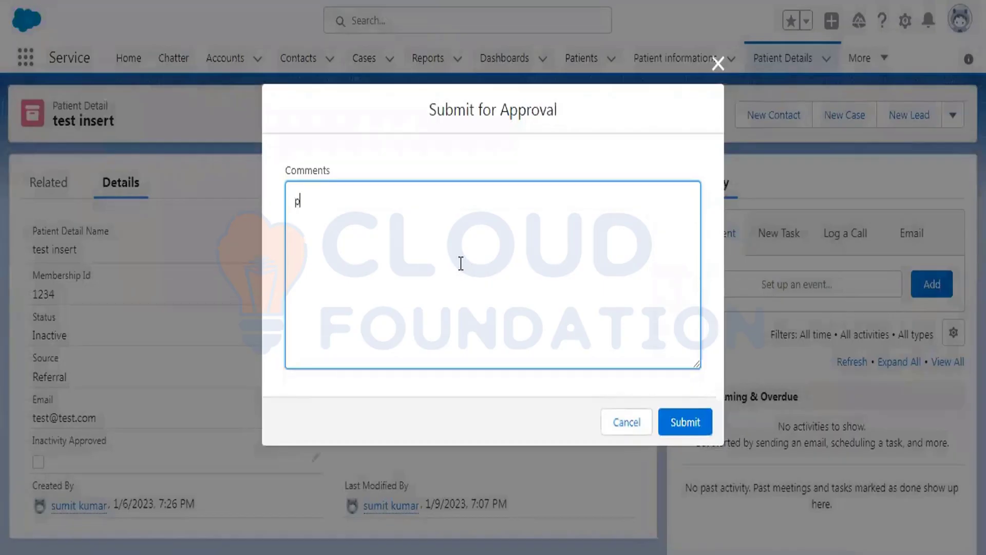
pyautogui.write('lz approve inactivity')
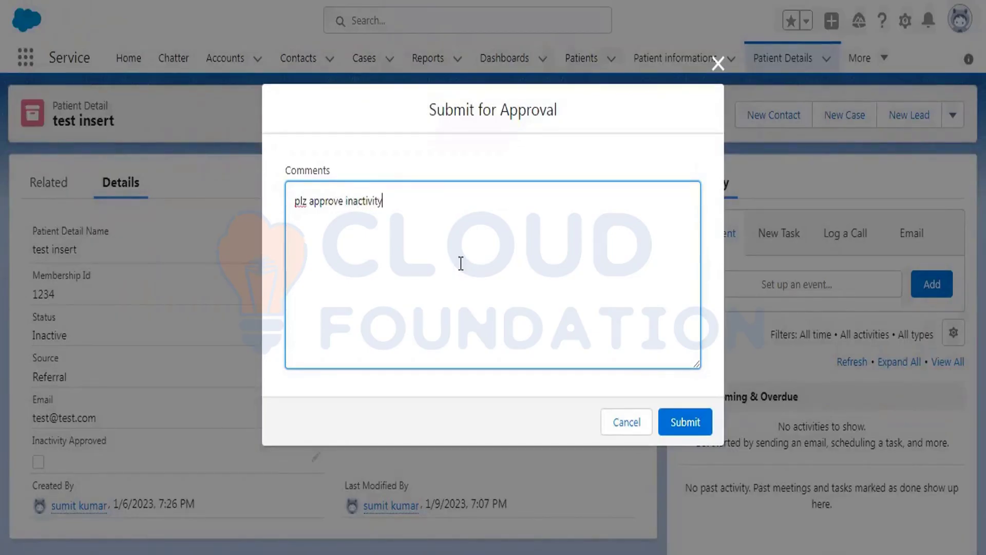
pyautogui.write(' due to non billing')
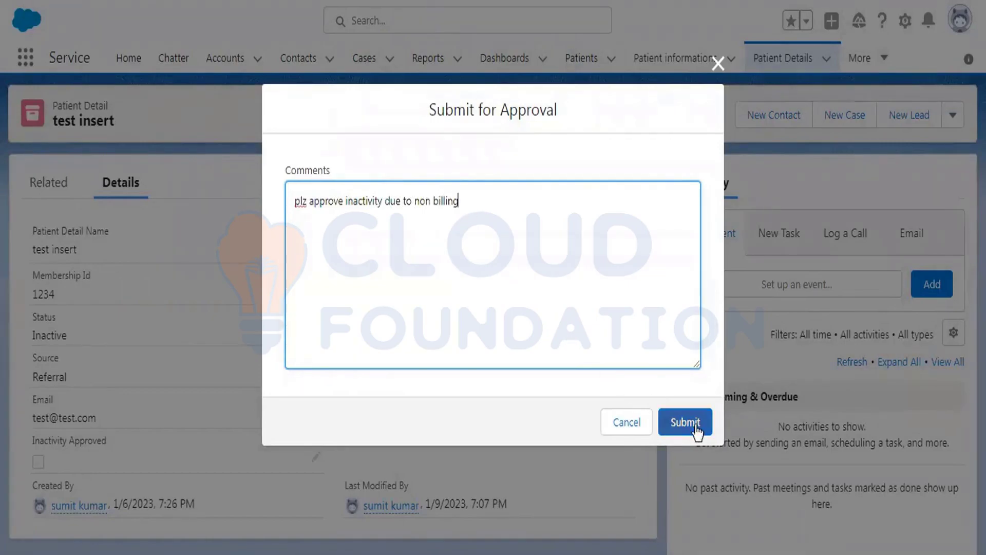
pyautogui.click(684, 423)
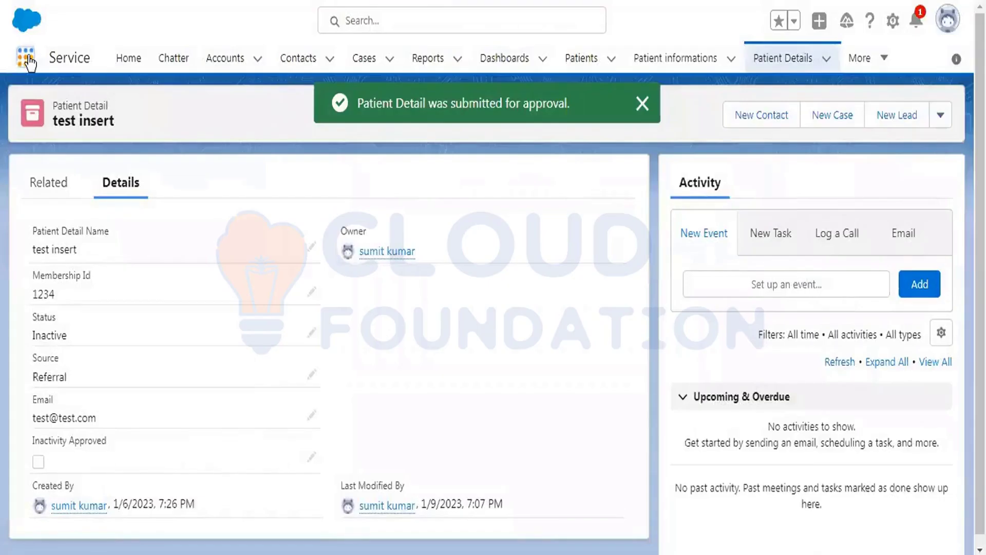
# - Find Approval Requests through the app and item search and open the Items to Approve list
pyautogui.click(28, 61)
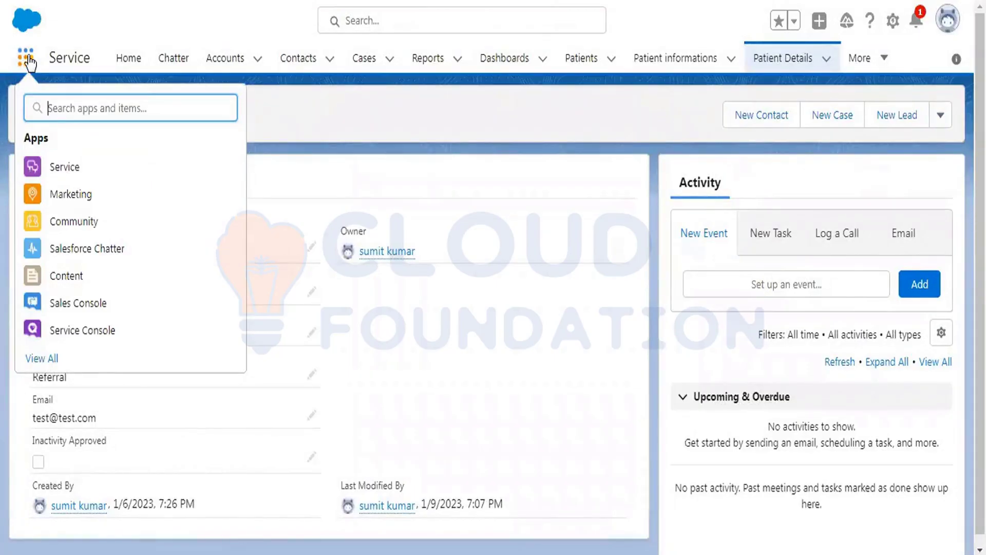
pyautogui.write('appro')
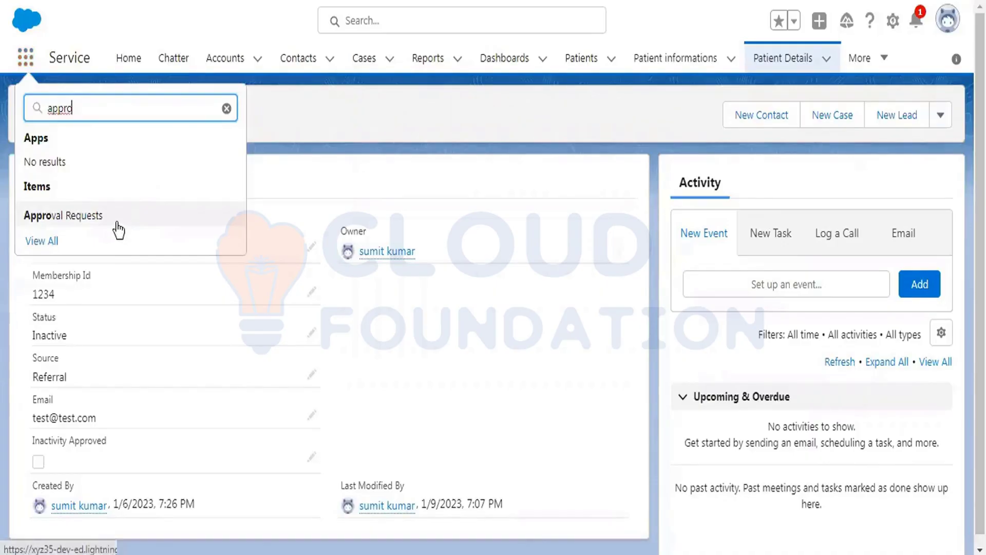
pyautogui.click(117, 224)
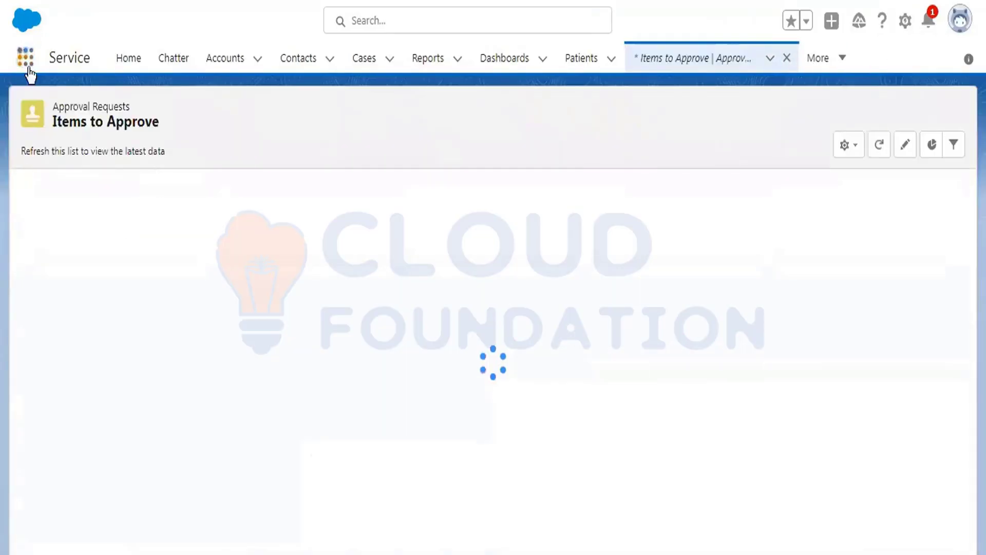
pyautogui.click(29, 68)
pyautogui.write('appro')
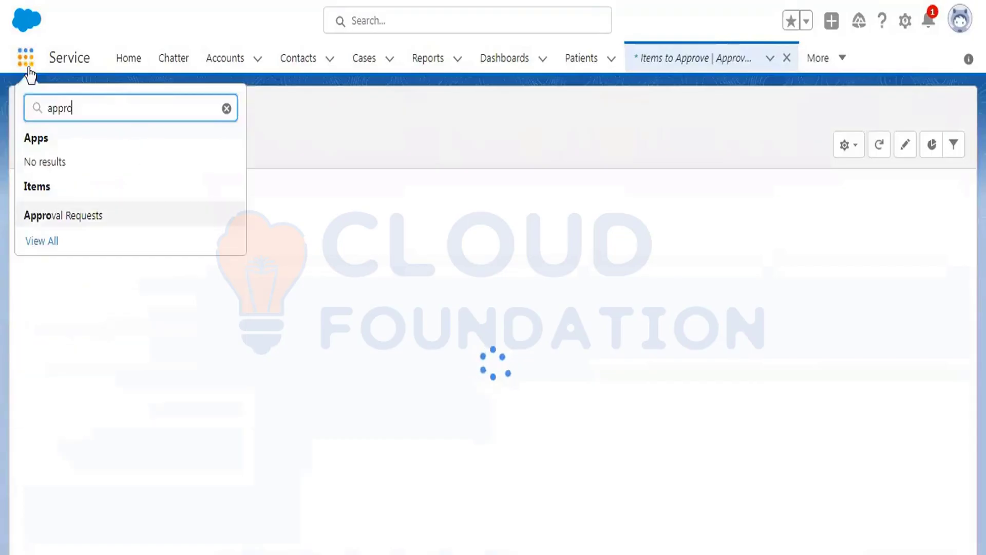
pyautogui.write('val')
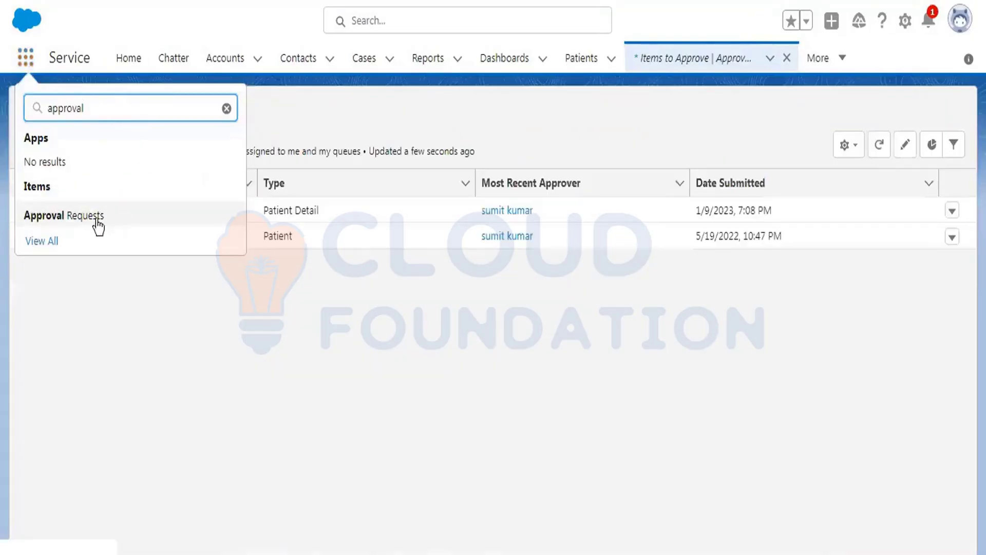
pyautogui.click(98, 220)
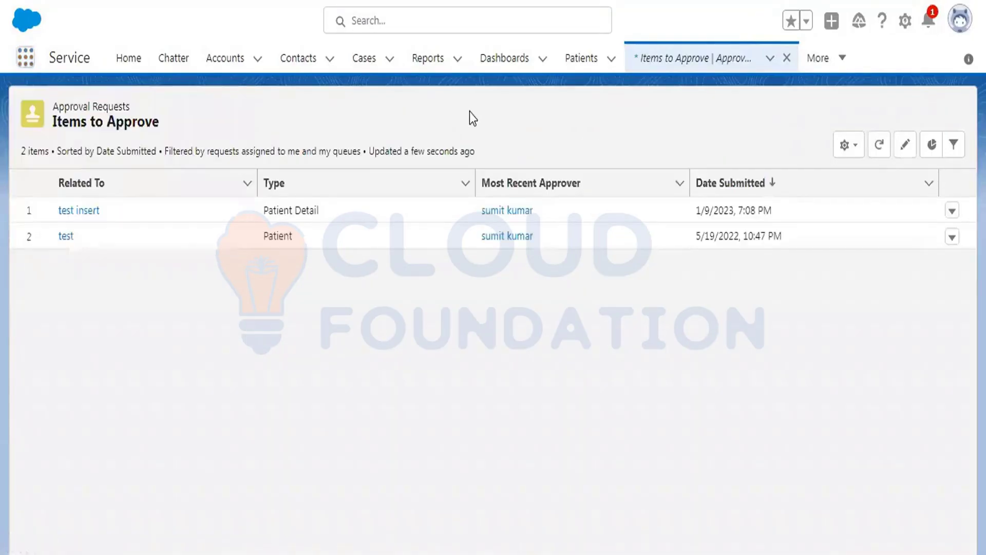
# - Go to the Patient Details list and reopen the test insert record
pyautogui.click(584, 59)
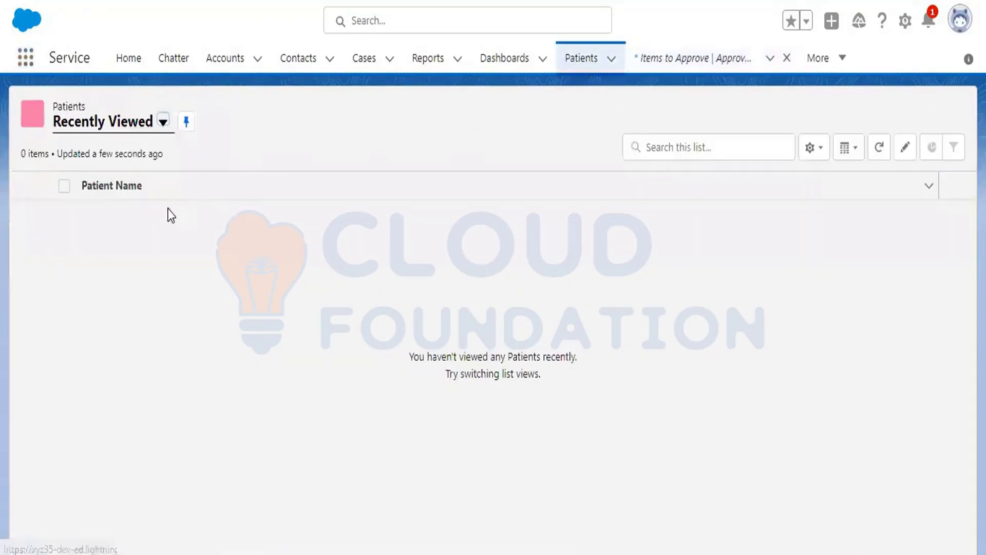
pyautogui.click(811, 61)
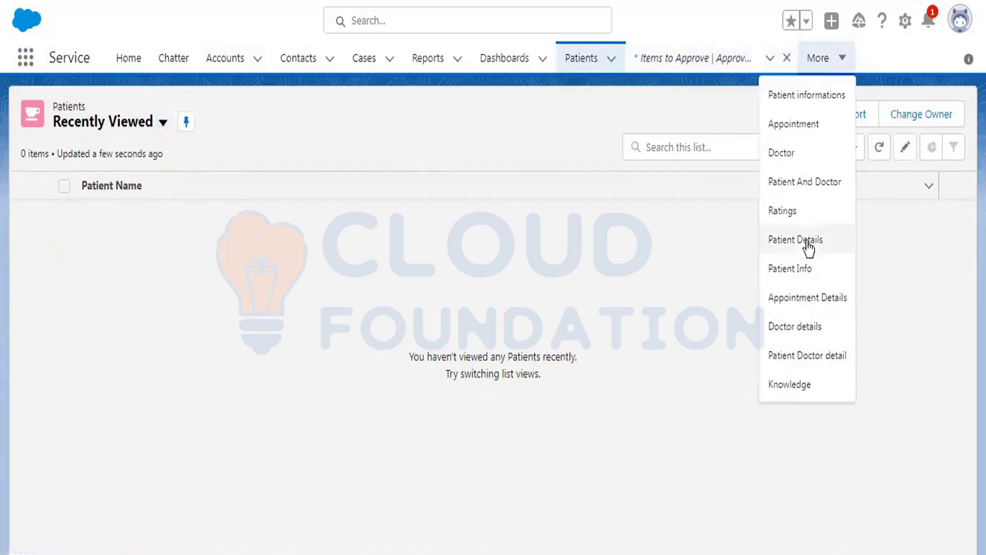
pyautogui.click(809, 246)
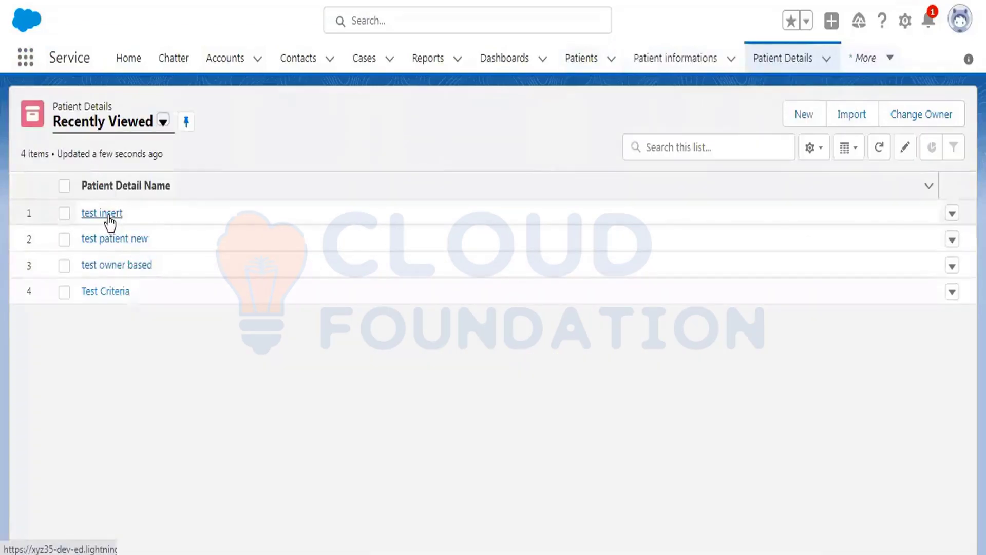
pyautogui.click(108, 214)
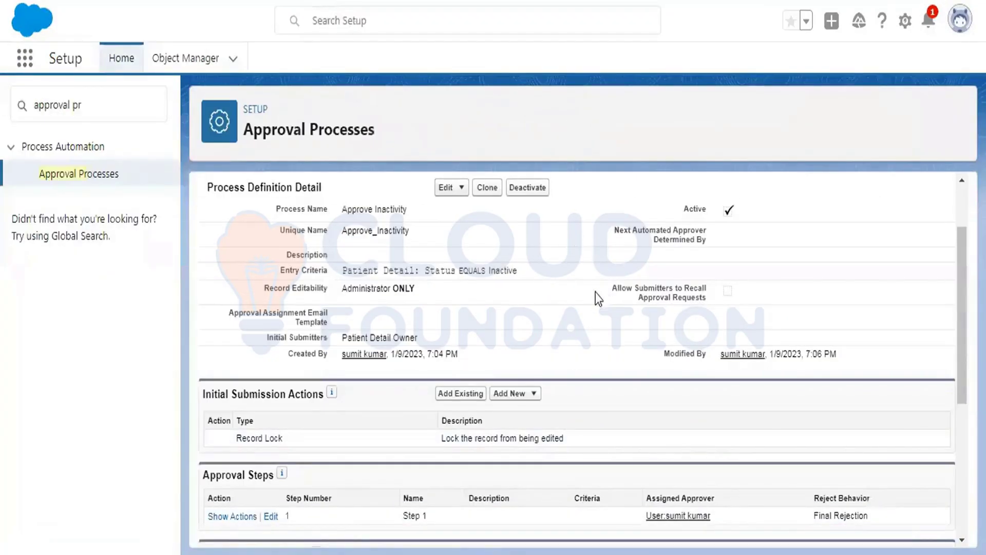
# - Review the Approve Inactivity process definition in Setup, focusing on its entry criteria and the actions below
pyautogui.moveTo(343, 268); pyautogui.dragTo(522, 273)
pyautogui.moveTo(341, 266); pyautogui.dragTo(517, 270)
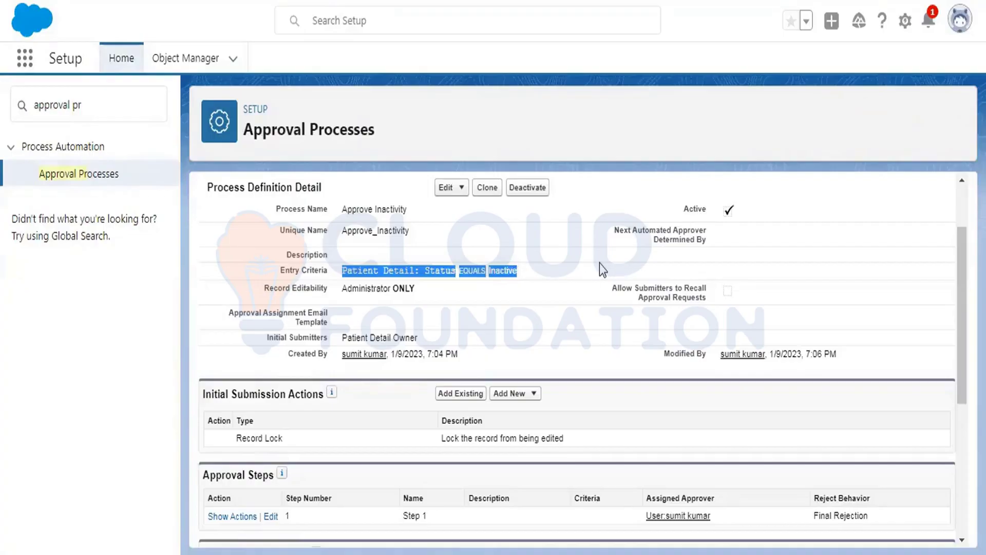
pyautogui.scroll(-2, 601, 261)
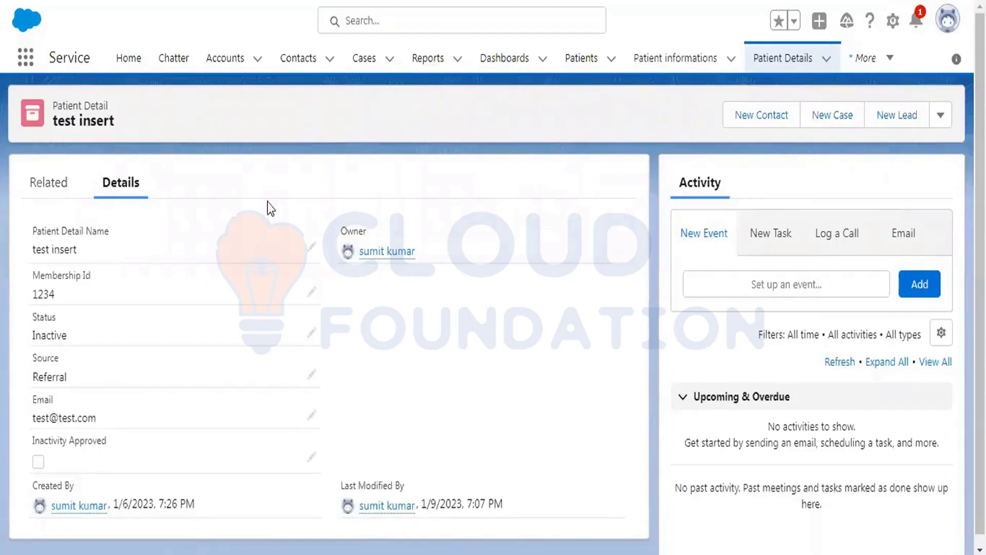
# - Examine the test insert record's Patient Detail History and Approval History related lists, and return to its field details
pyautogui.click(48, 184)
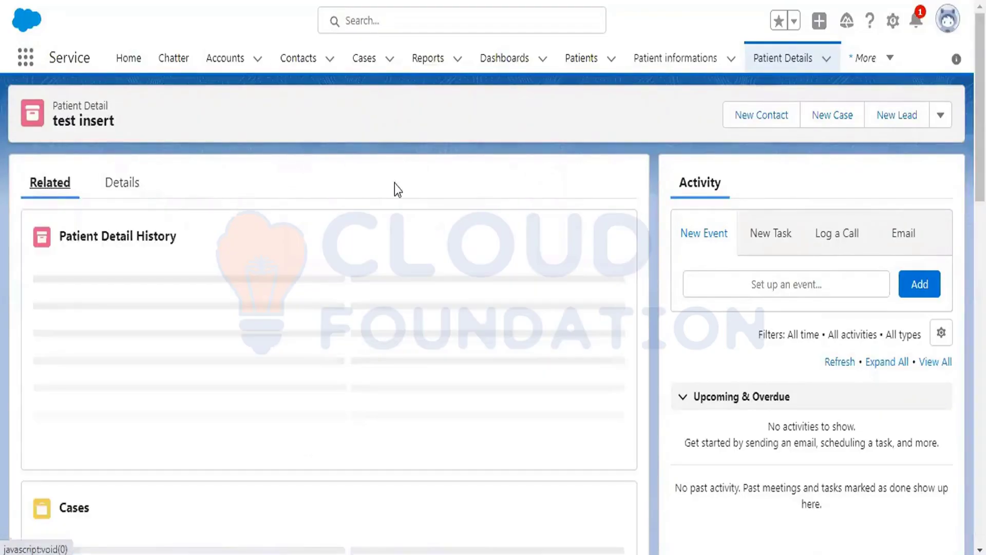
pyautogui.scroll(-3, 394, 184)
pyautogui.scroll(3, 395, 183)
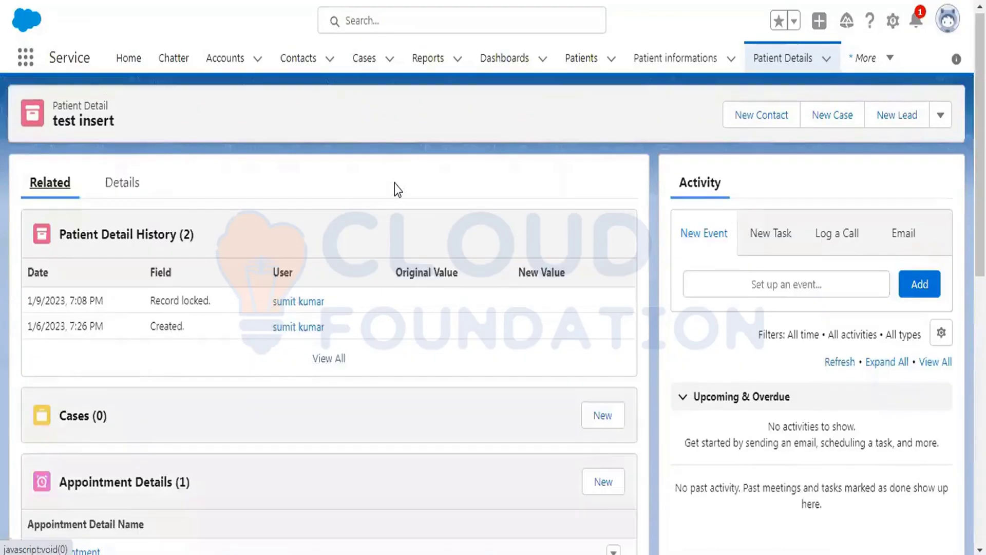
pyautogui.scroll(-5, 395, 184)
pyautogui.scroll(-1, 395, 184)
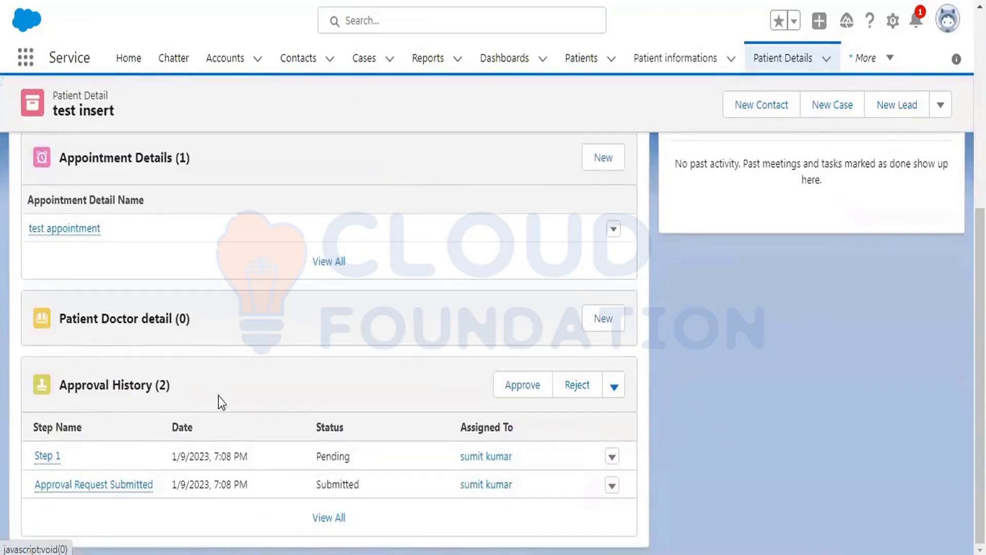
pyautogui.scroll(3, 252, 247)
pyautogui.scroll(3, 253, 244)
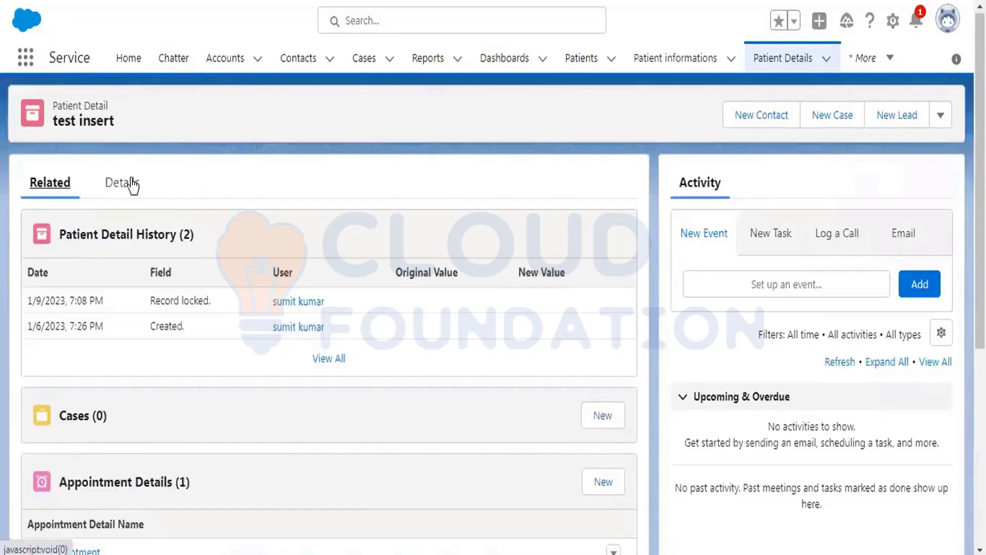
pyautogui.click(118, 183)
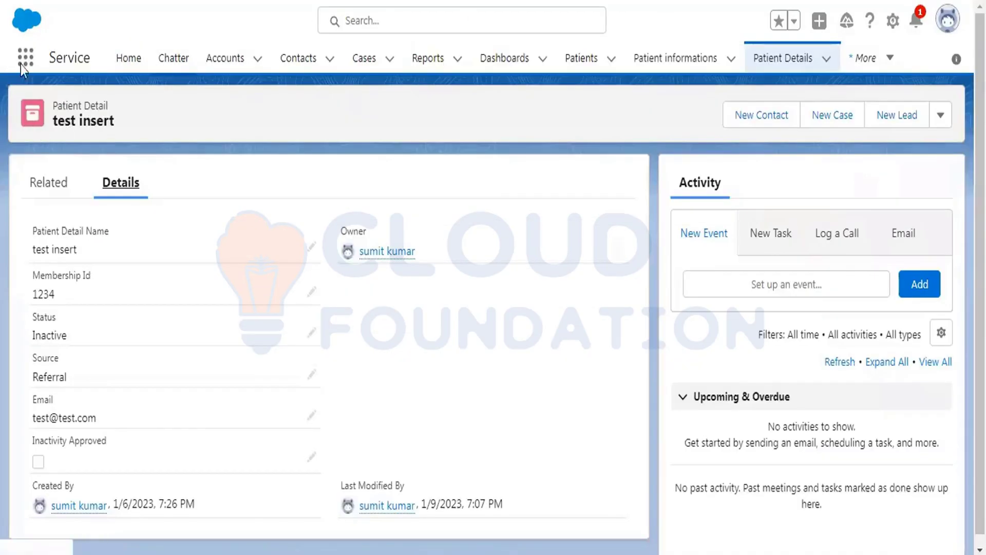
# - Find Approval Requests through the app and item search and open the test insert request from Items to Approve
pyautogui.click(26, 58)
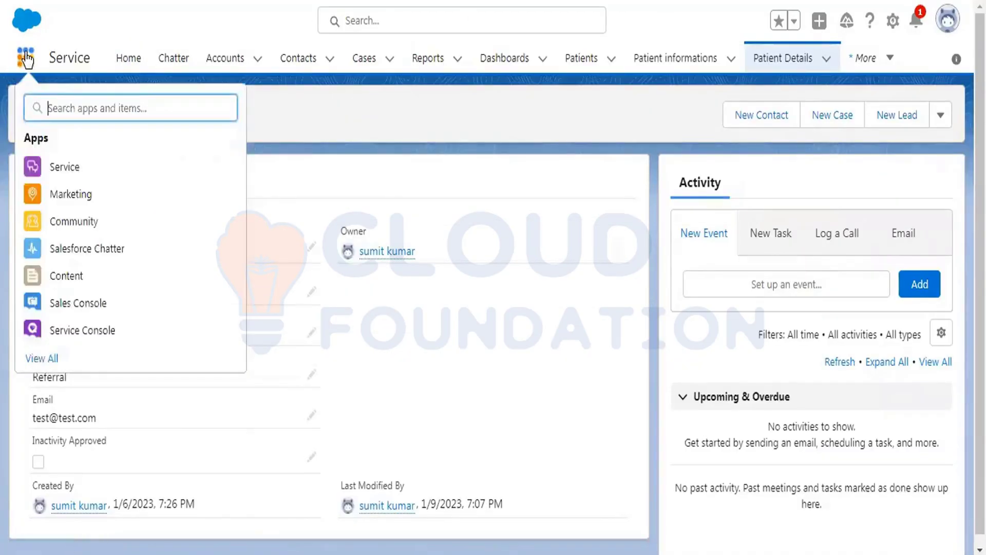
pyautogui.write('apr')
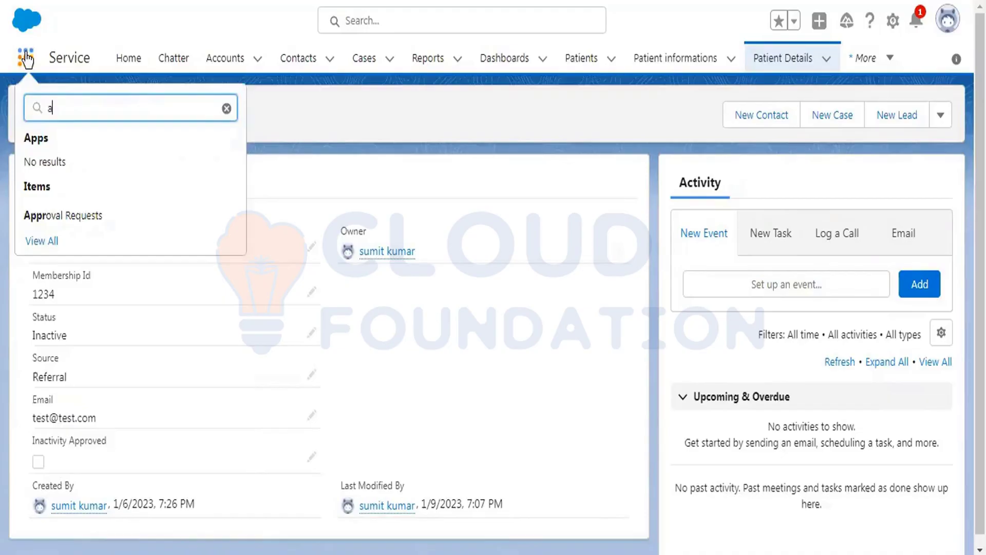
pyautogui.click(104, 214)
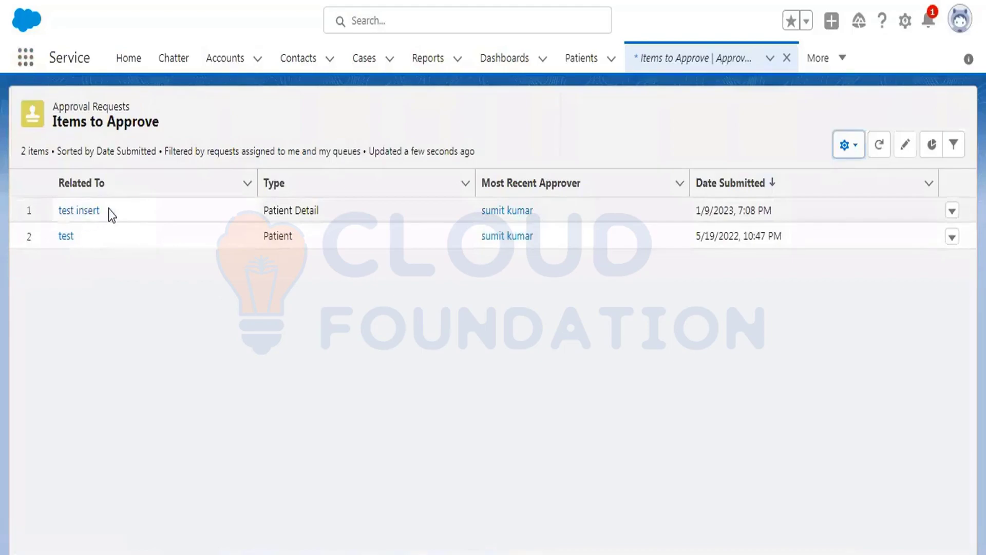
pyautogui.click(77, 212)
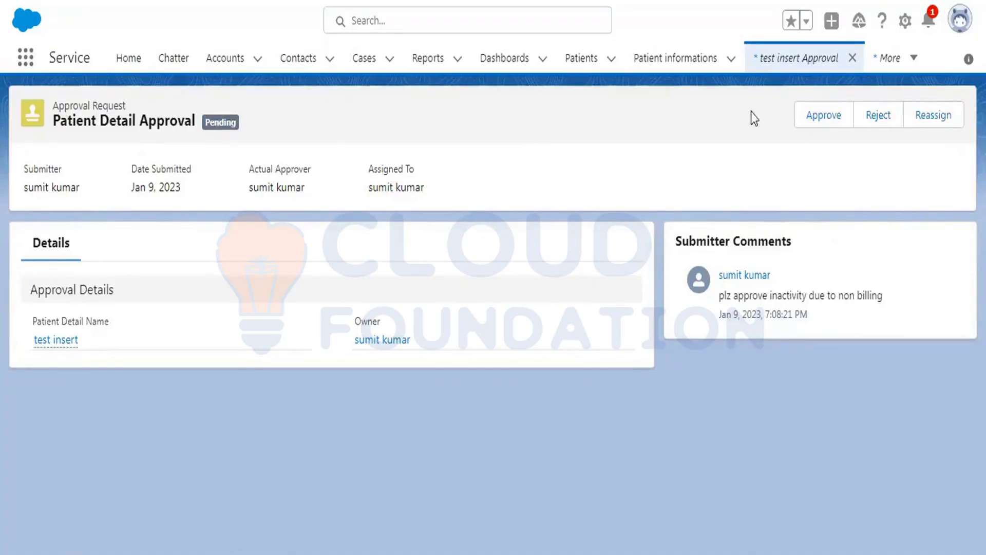
# - Approve the test insert Patient Detail request with the comment "ok approved 9 jan"
pyautogui.click(822, 121)
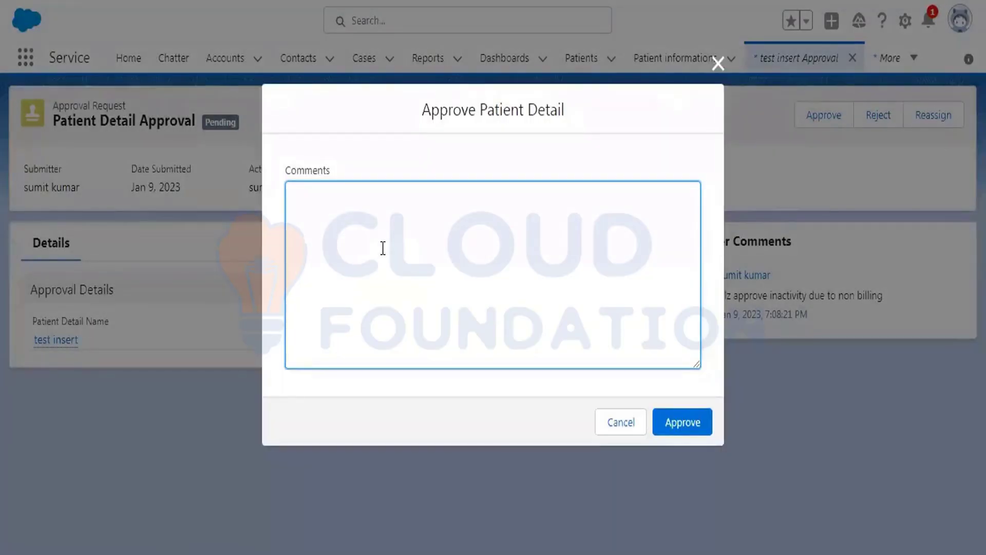
pyautogui.write('ok approved 9 jan')
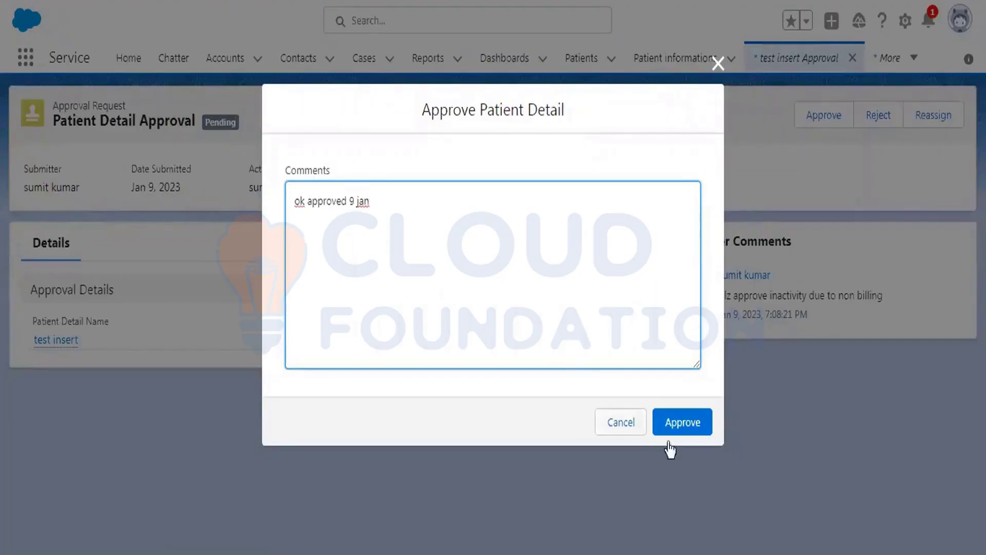
pyautogui.click(699, 422)
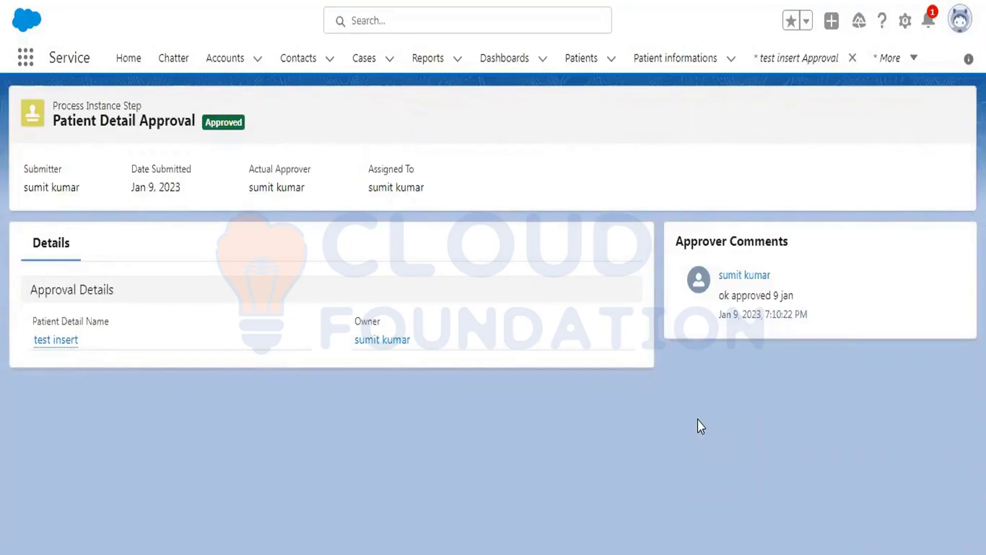
# - Open the test insert record from the approval and examine its Inactivity Approved field, Patient Detail History and Approval History
pyautogui.click(68, 343)
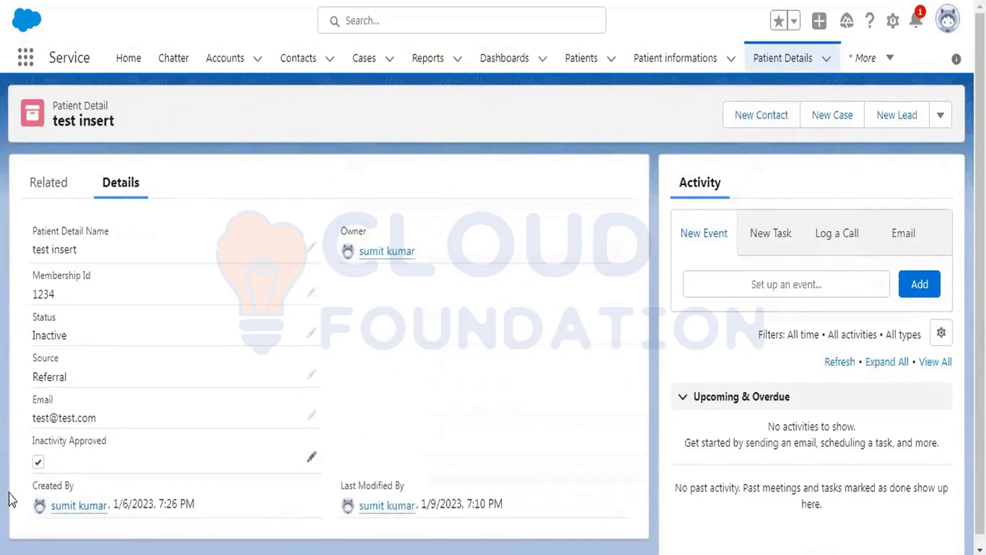
pyautogui.click(54, 198)
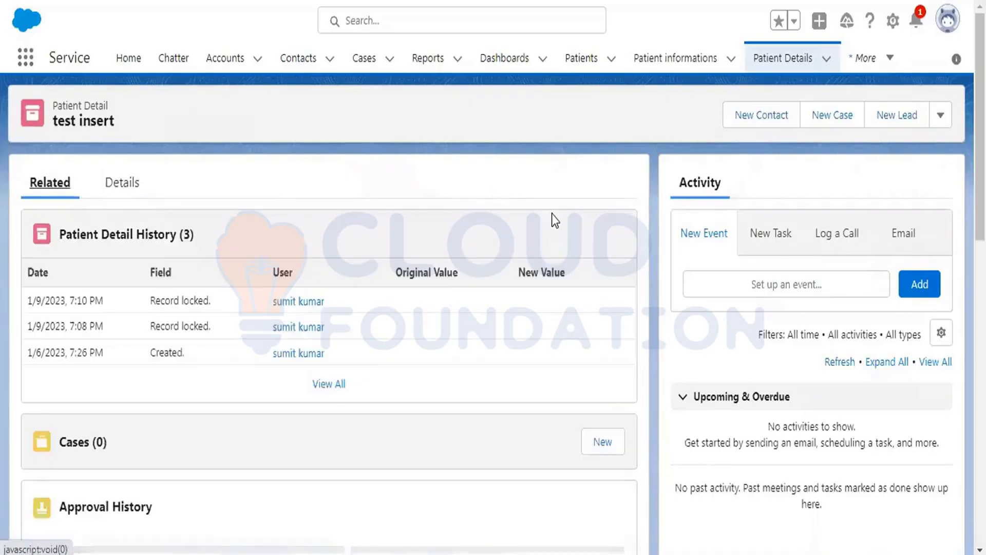
pyautogui.scroll(-6, 552, 213)
pyautogui.scroll(5, 552, 214)
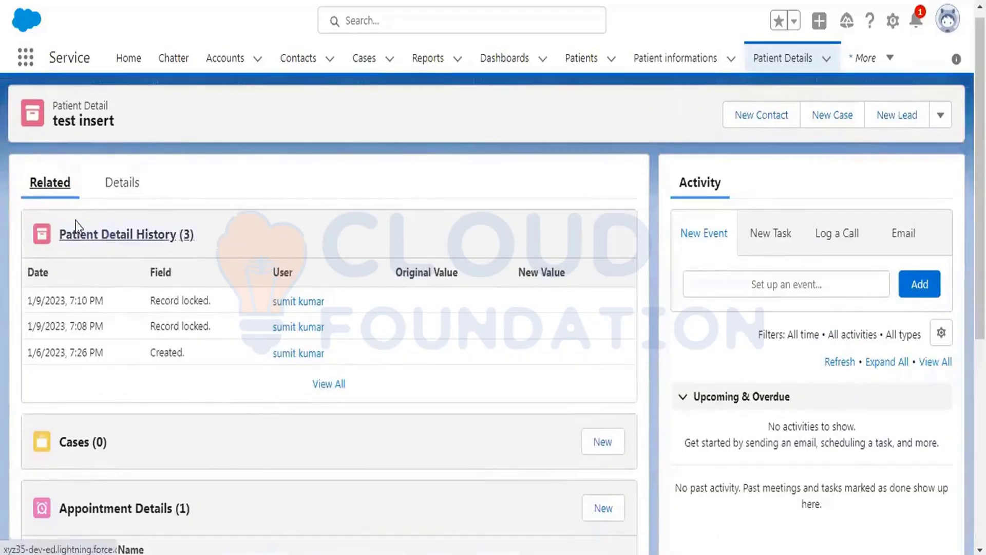
pyautogui.scroll(-5, 368, 208)
pyautogui.scroll(-1, 368, 208)
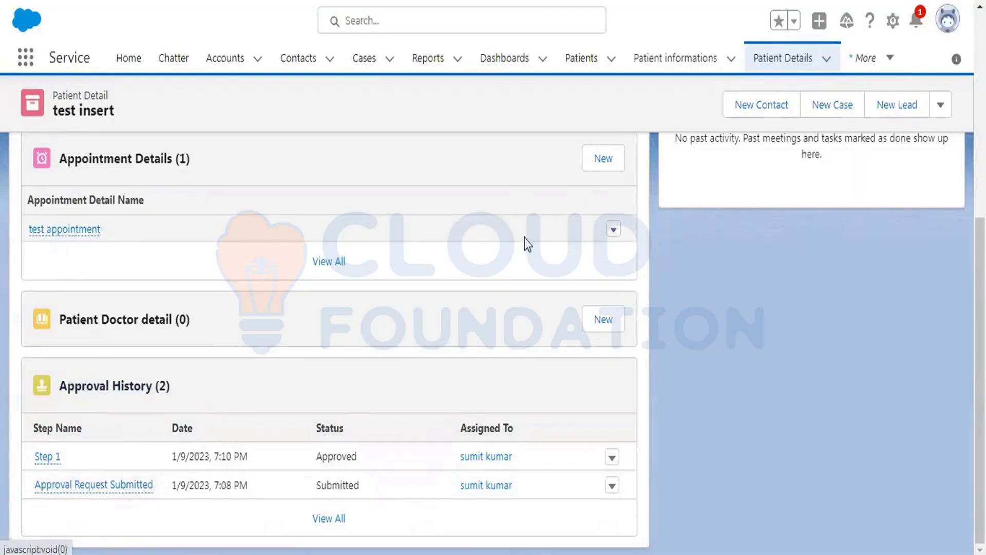
pyautogui.scroll(6, 525, 238)
pyautogui.click(119, 183)
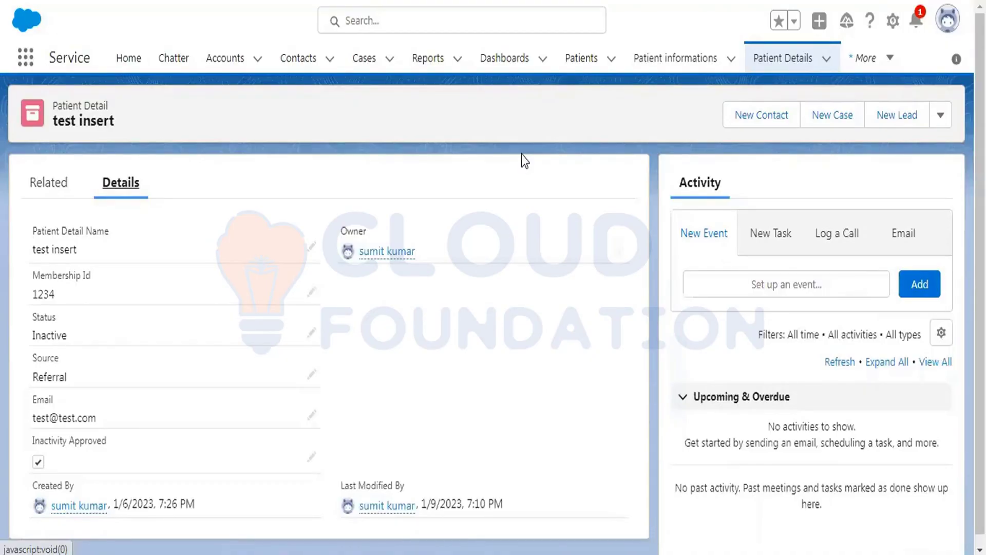
pyautogui.click(45, 186)
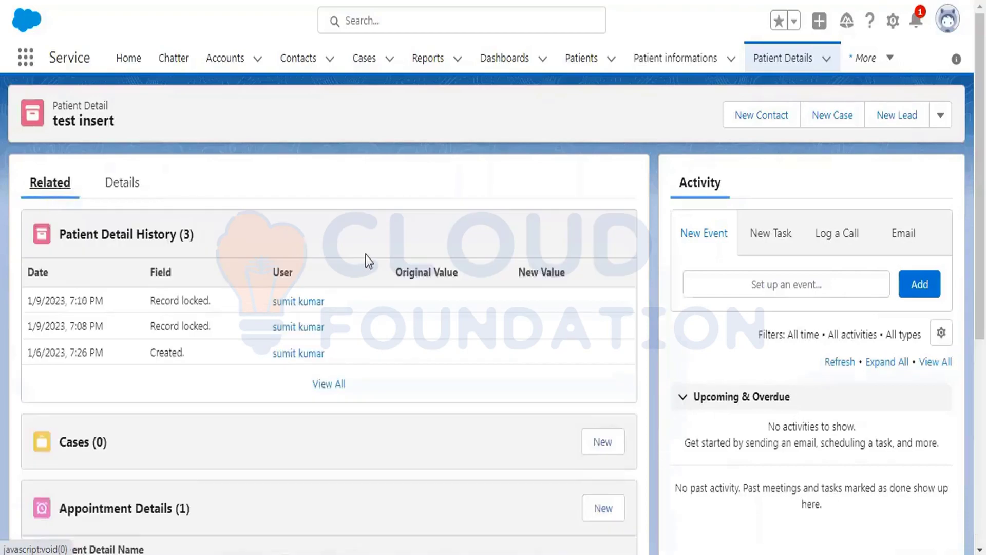
pyautogui.scroll(-5, 365, 262)
pyautogui.scroll(5, 366, 262)
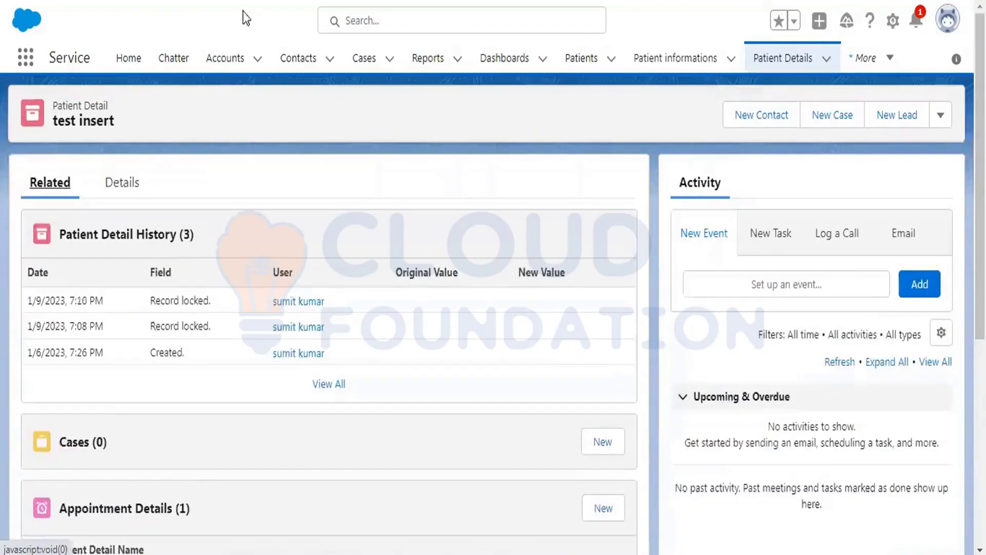
# - Search the apps and items for "approval" to locate Approval Requests, and close the search
pyautogui.click(21, 64)
pyautogui.write('ap')
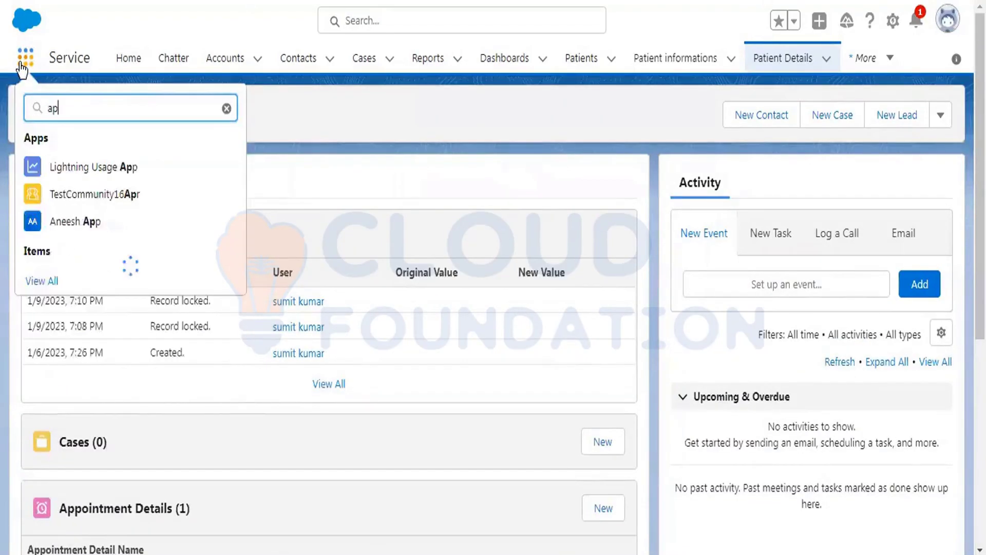
pyautogui.write('proval')
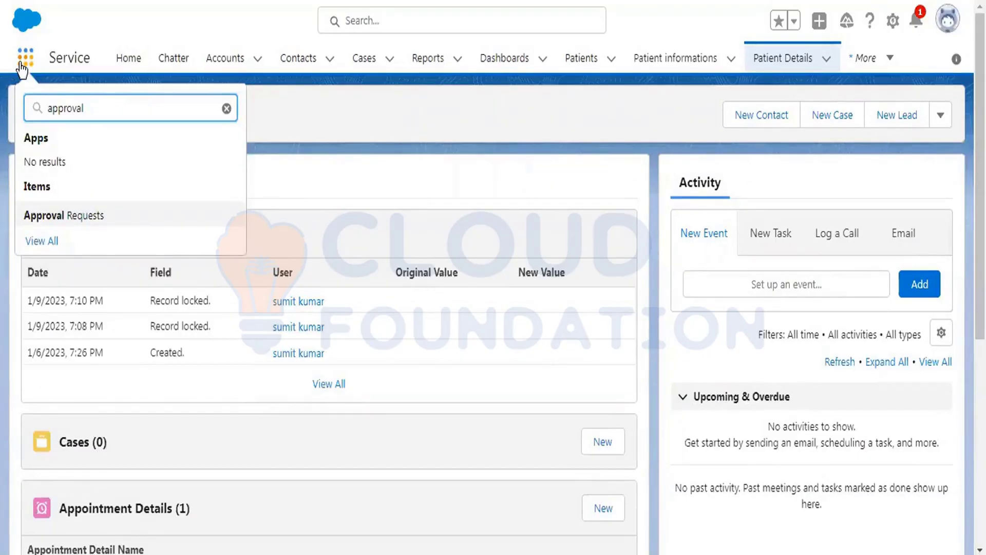
pyautogui.click(489, 118)
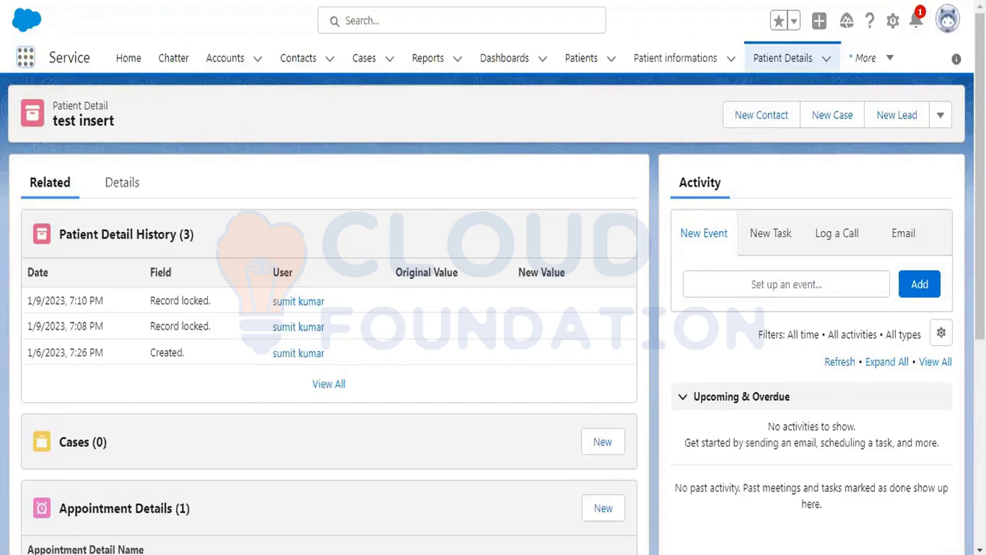
# - Switch to the text editor notes to review the second requirement, and return to Salesforce to open Setup
pyautogui.hotkey('alt', 'Tab')
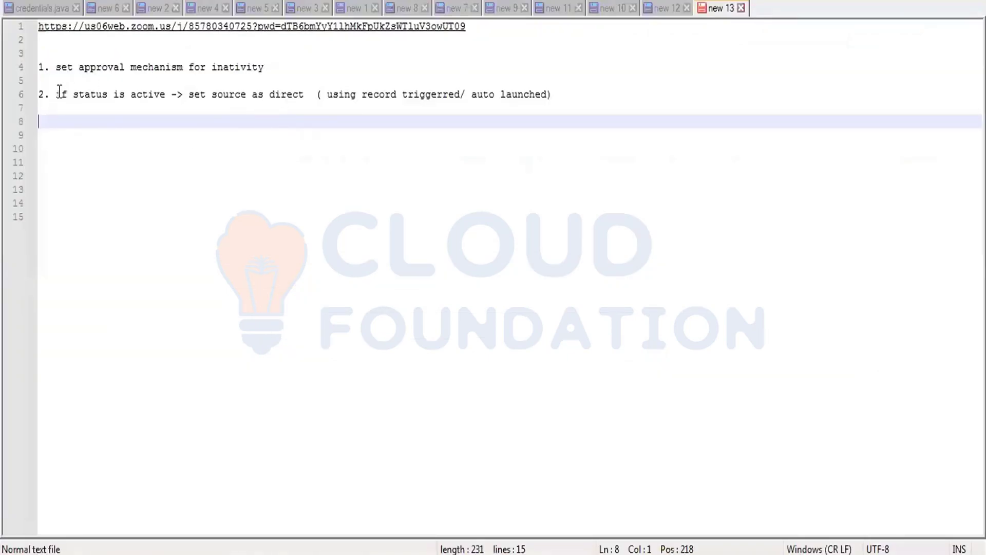
pyautogui.moveTo(60, 92); pyautogui.dragTo(305, 94)
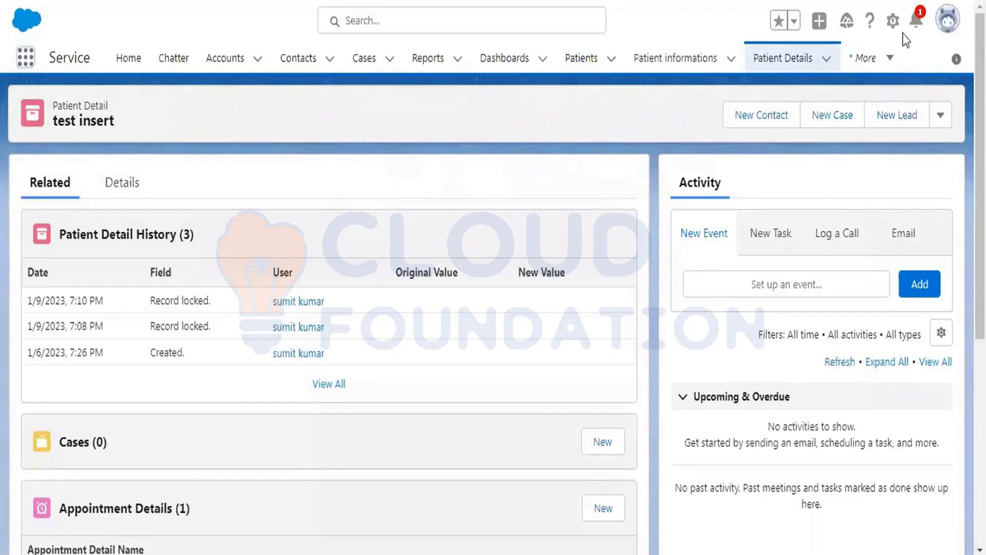
pyautogui.click(893, 21)
pyautogui.click(856, 85)
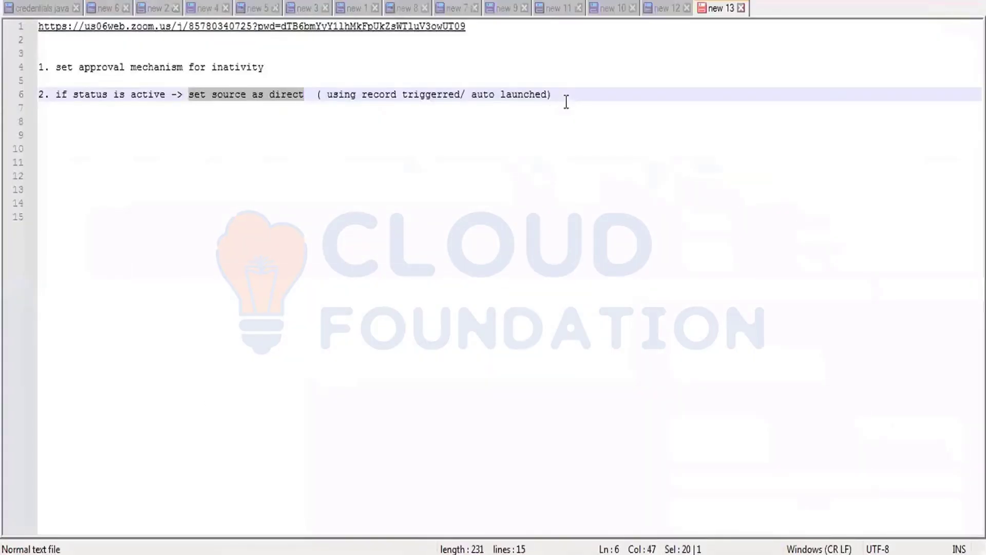
# - In the text editor notes, add blank lines beneath the second requirement and list "auto" and "screen" on separate lines
pyautogui.click(566, 101)
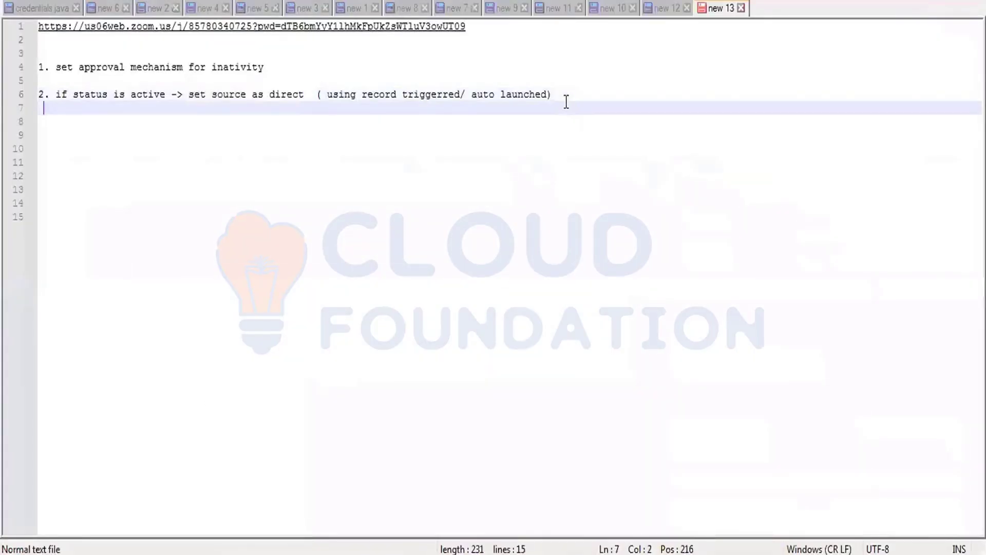
pyautogui.press('Down')
pyautogui.press('Return')
pyautogui.press('Return')
pyautogui.press('Return')
pyautogui.press('Up')
pyautogui.press('Left')
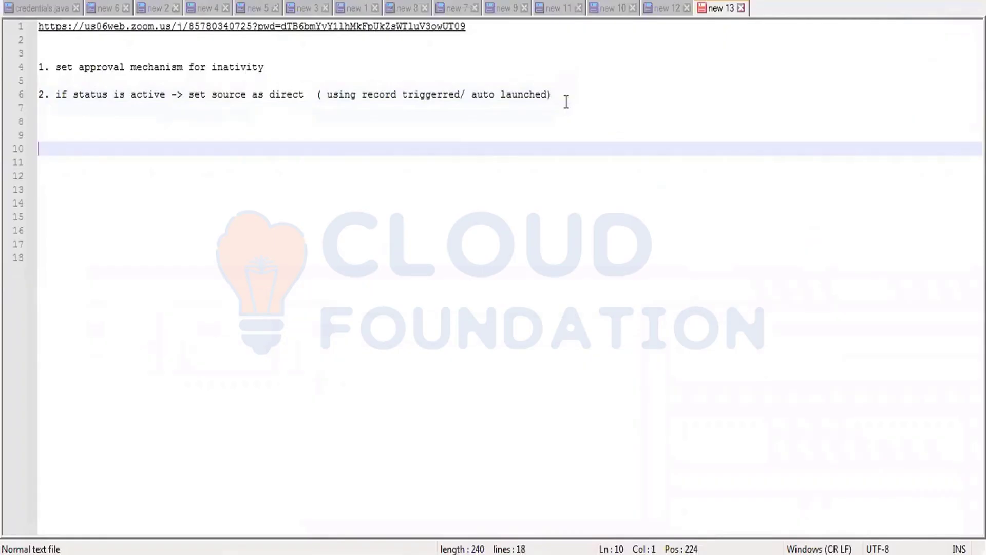
pyautogui.write('auto')
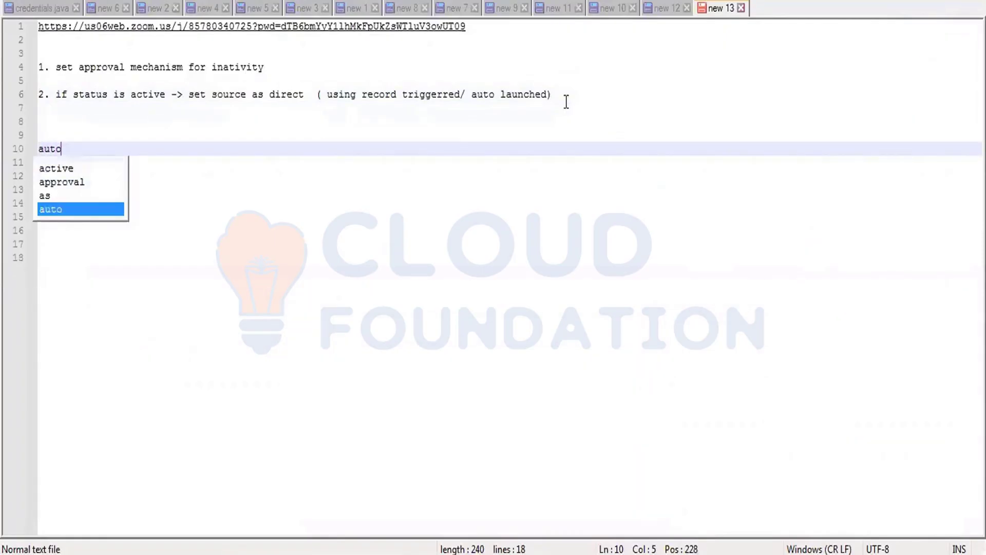
pyautogui.press('Escape')
pyautogui.press('Return')
pyautogui.write('screen')
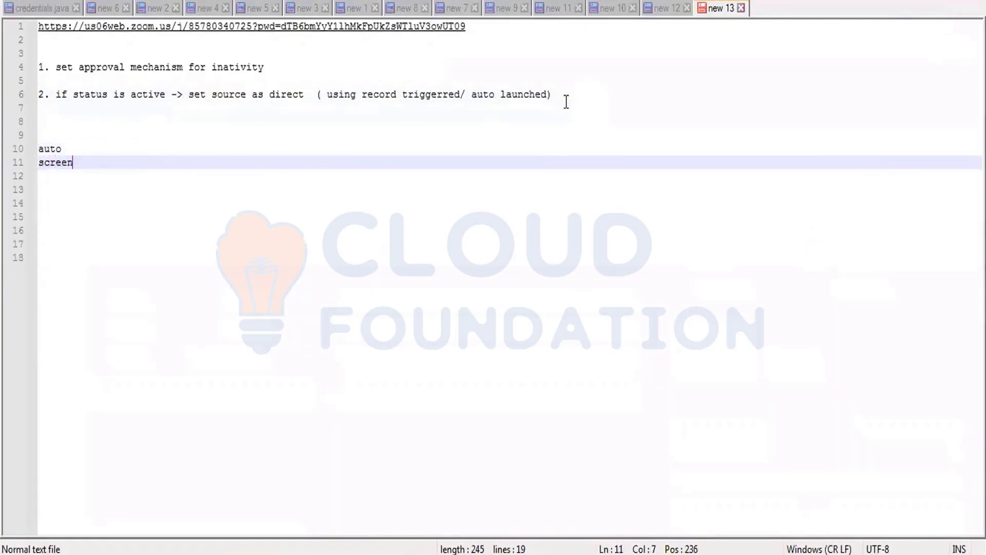
# - Add "record trigerred" and "scheduled" as separate lines beneath "screen" in the flow type list
pyautogui.press('Return')
pyautogui.write('recor')
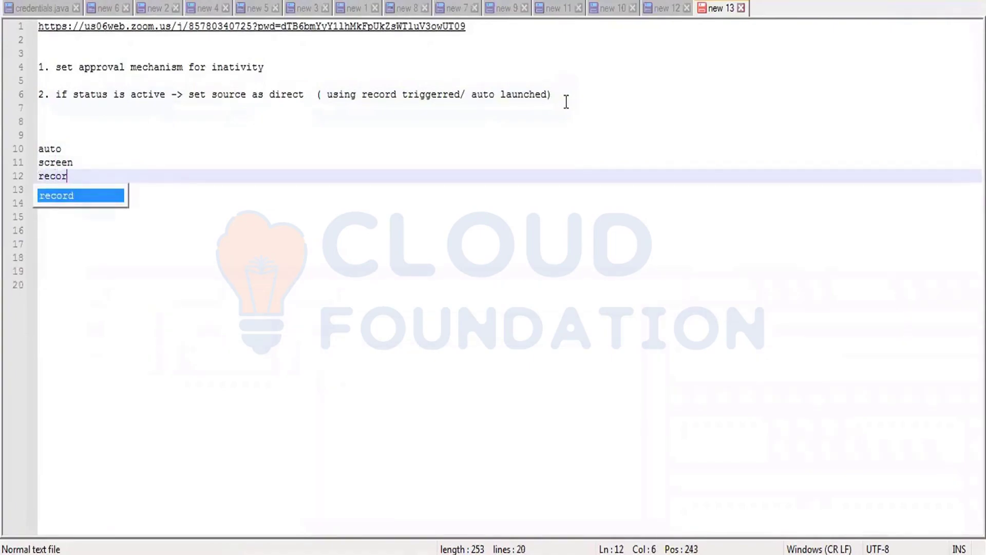
pyautogui.write('d triger')
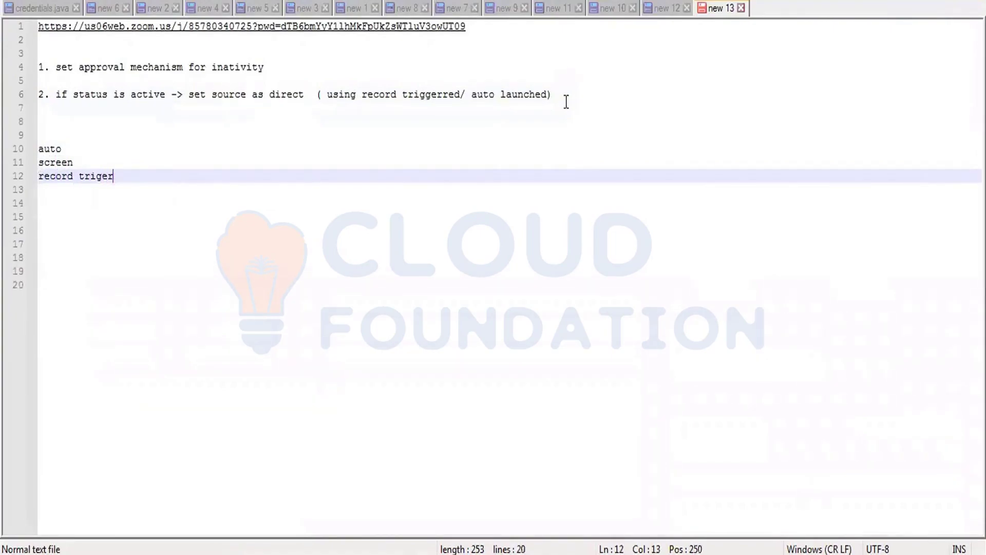
pyautogui.write('red')
pyautogui.press('Return')
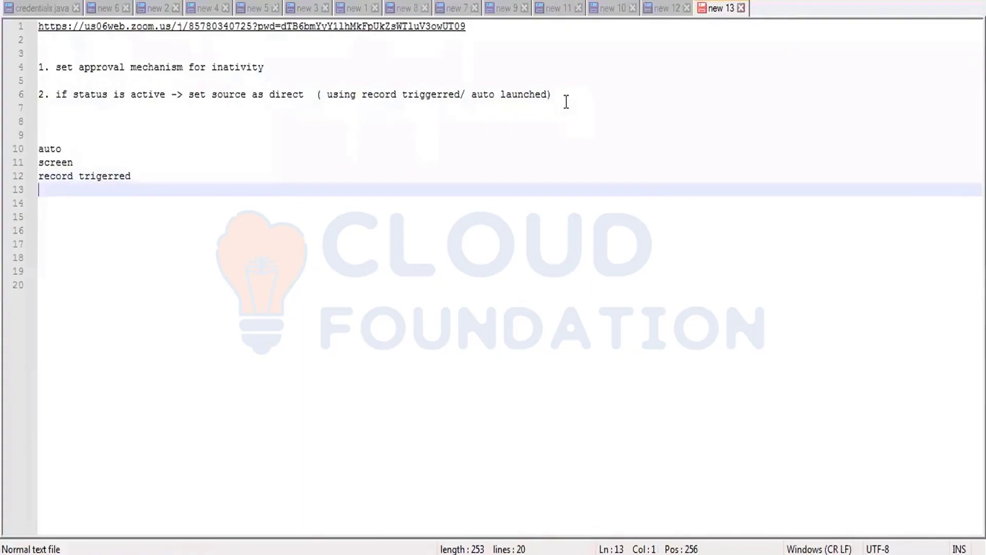
pyautogui.write('sc')
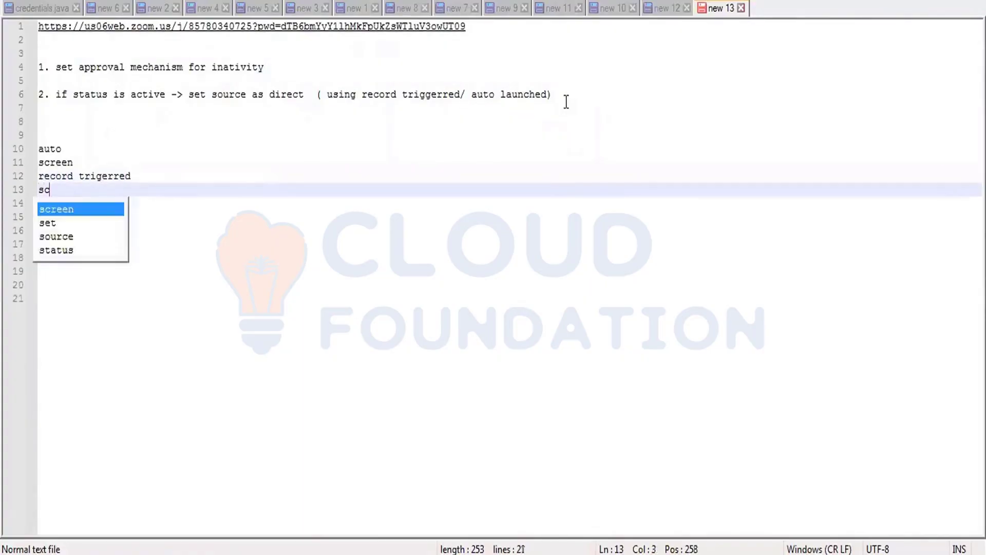
pyautogui.write('hedul')
pyautogui.press('BackSpace')
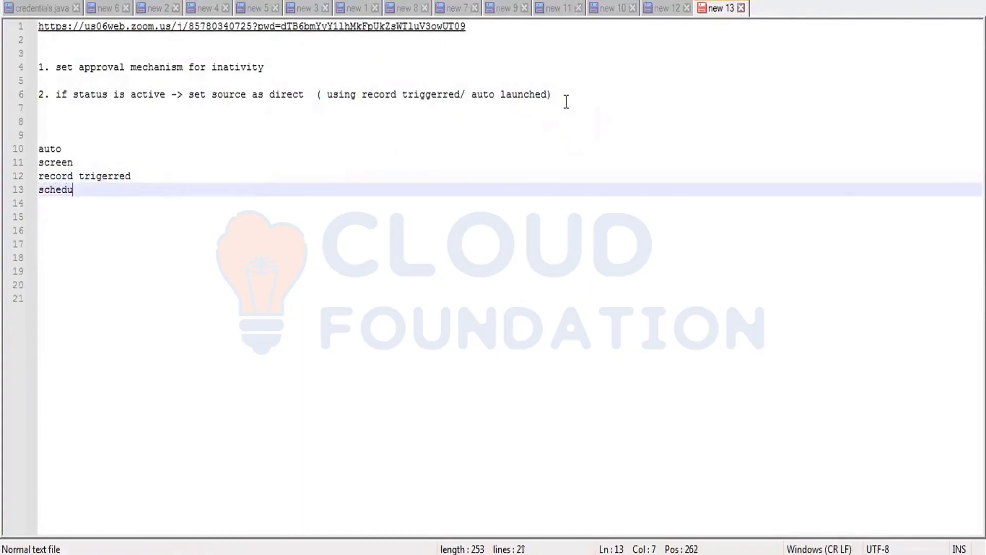
pyautogui.write('led')
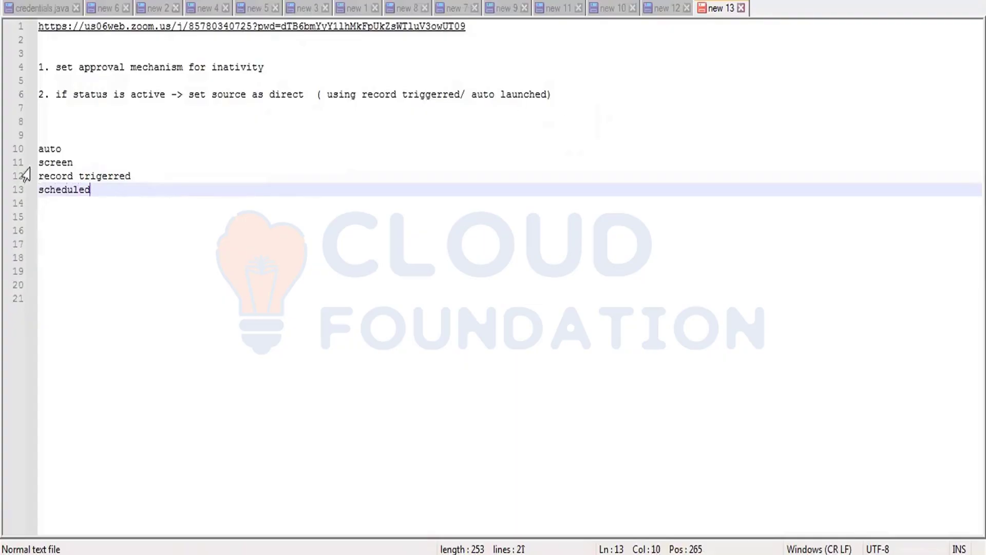
# - Append "- cretaed/updated/deleted" to the record trigerred line
pyautogui.click(154, 173)
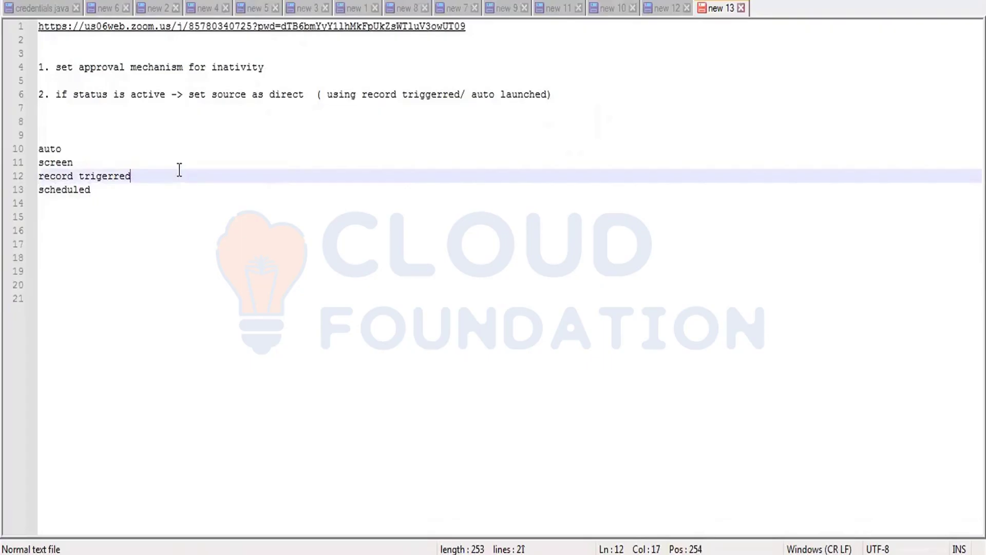
pyautogui.write('- cretaed/')
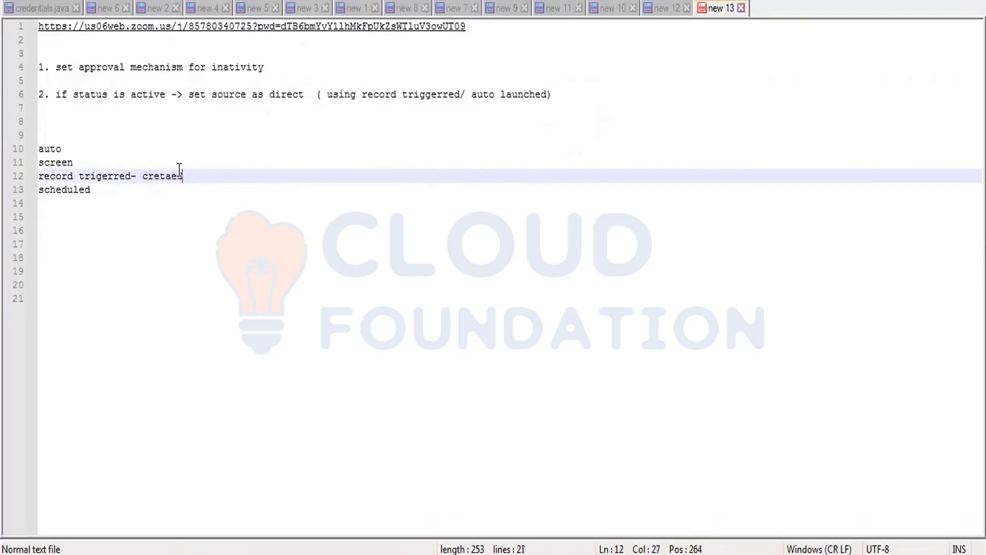
pyautogui.write('updated/')
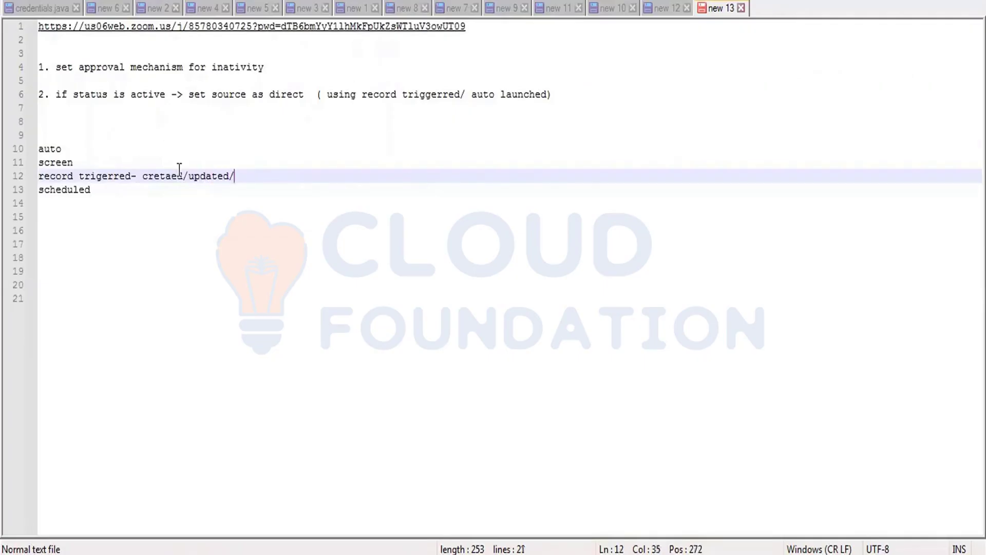
pyautogui.write('deleted')
# - Append "- call flow from pb/apex class" to the auto line and "- basic screen flow" to the screen line
pyautogui.click(74, 153)
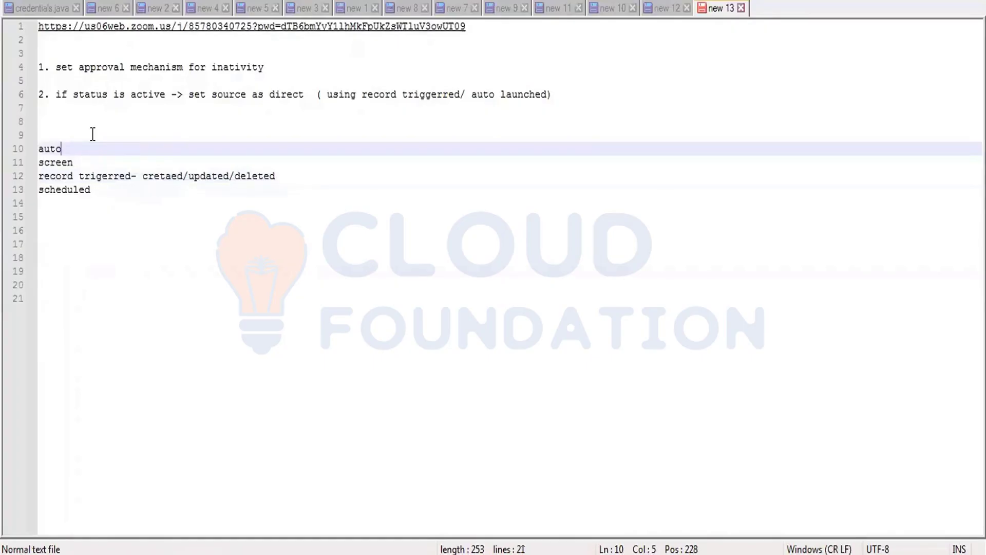
pyautogui.write('- call flow from')
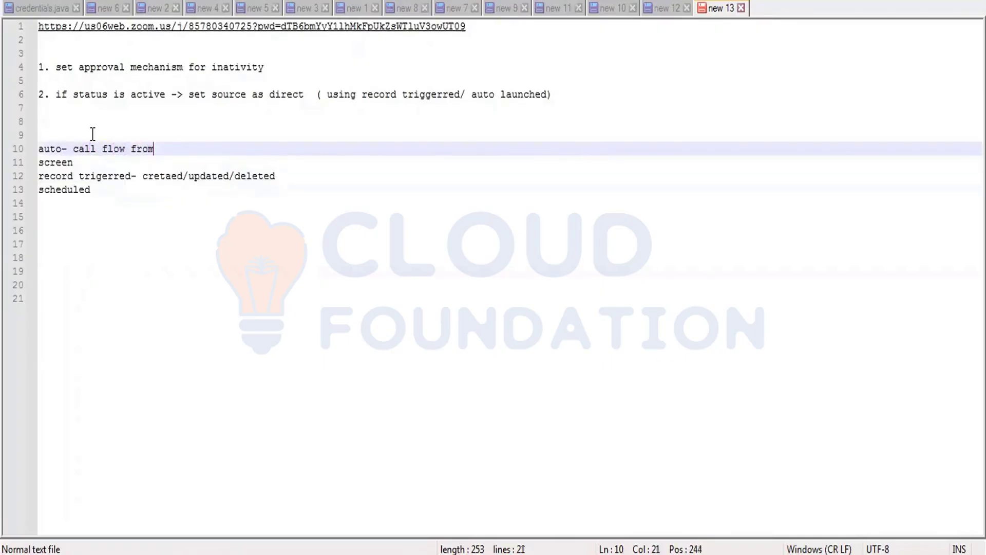
pyautogui.write(' pb/ap')
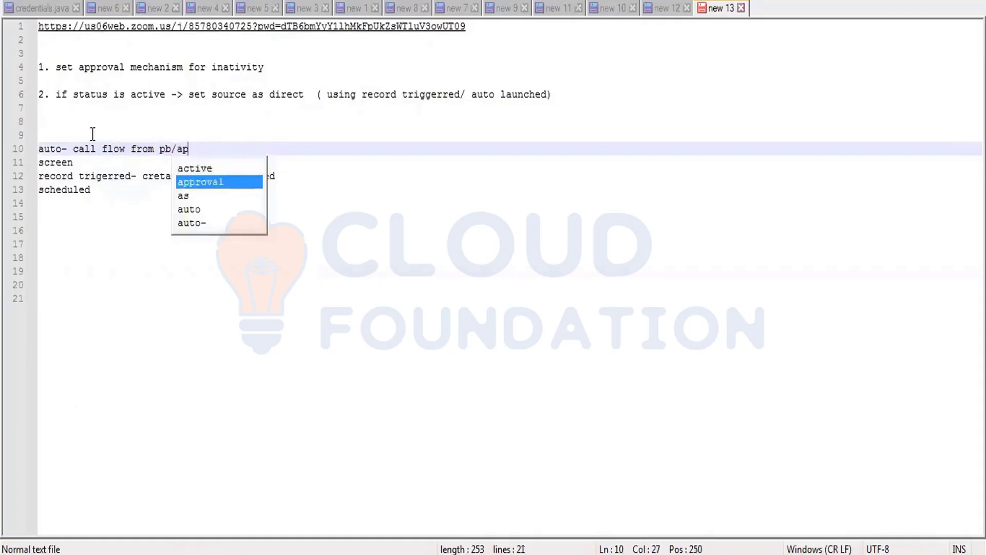
pyautogui.write('ex class')
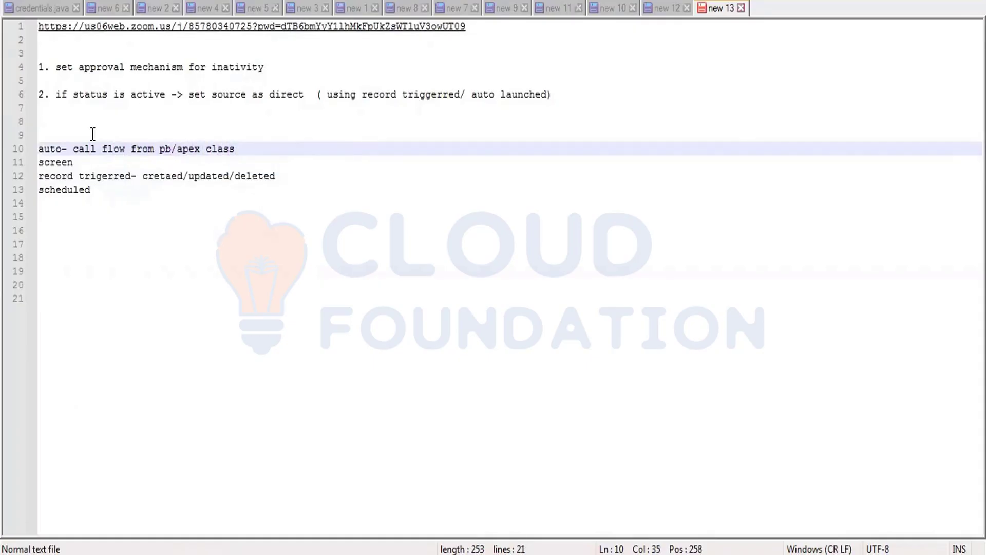
pyautogui.click(82, 162)
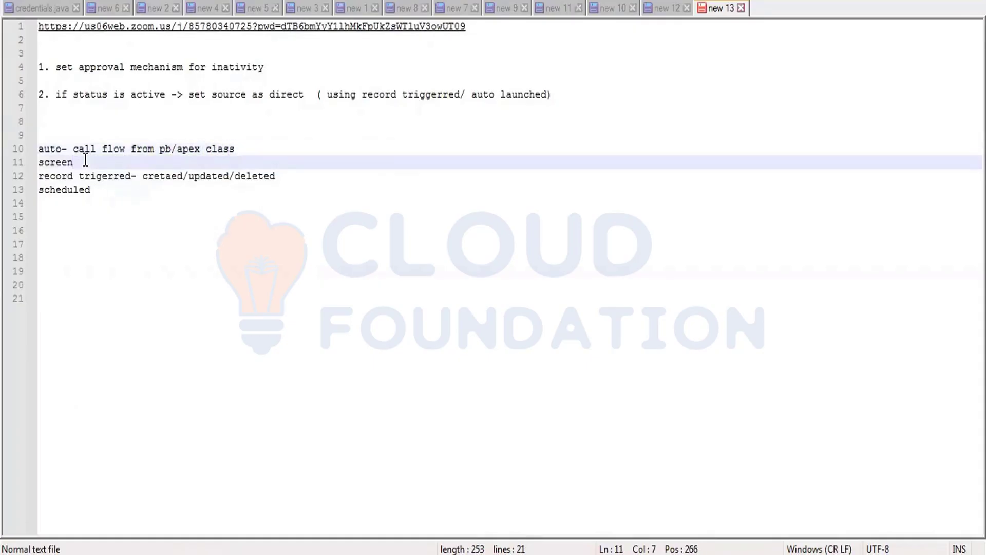
pyautogui.write('- basic screen ')
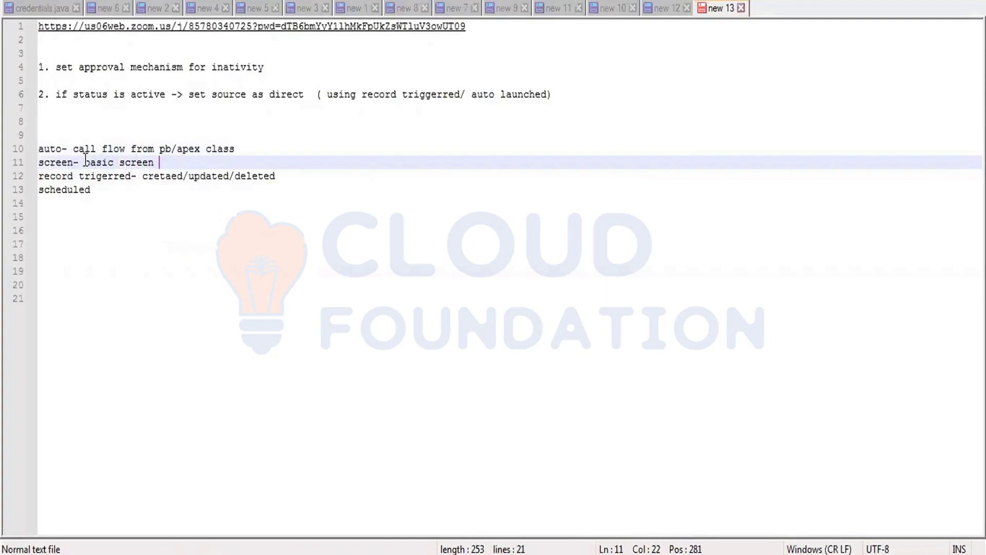
pyautogui.write('flow')
# - Append "- flow to run at a particulr daily" to the scheduled line
pyautogui.click(102, 189)
pyautogui.write('- f')
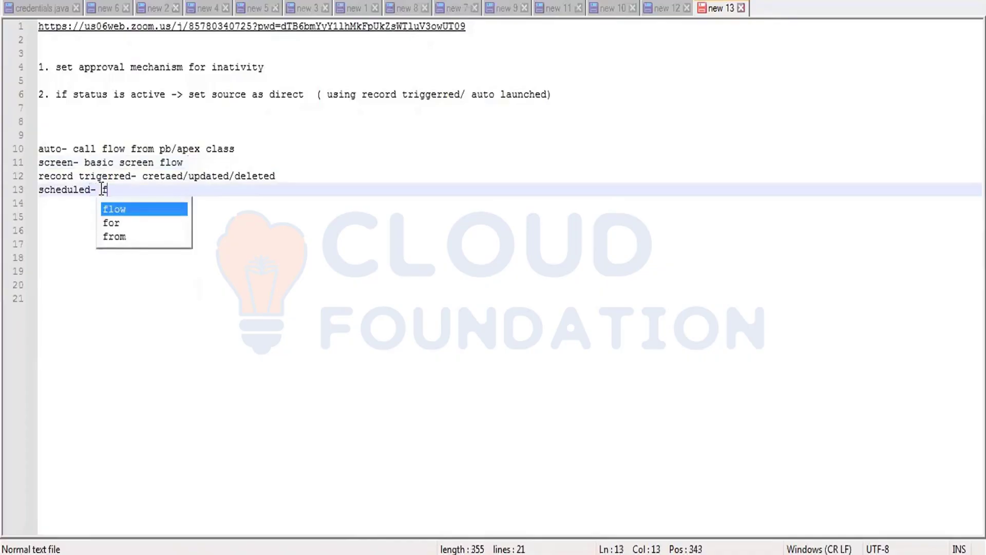
pyautogui.write('low to run ')
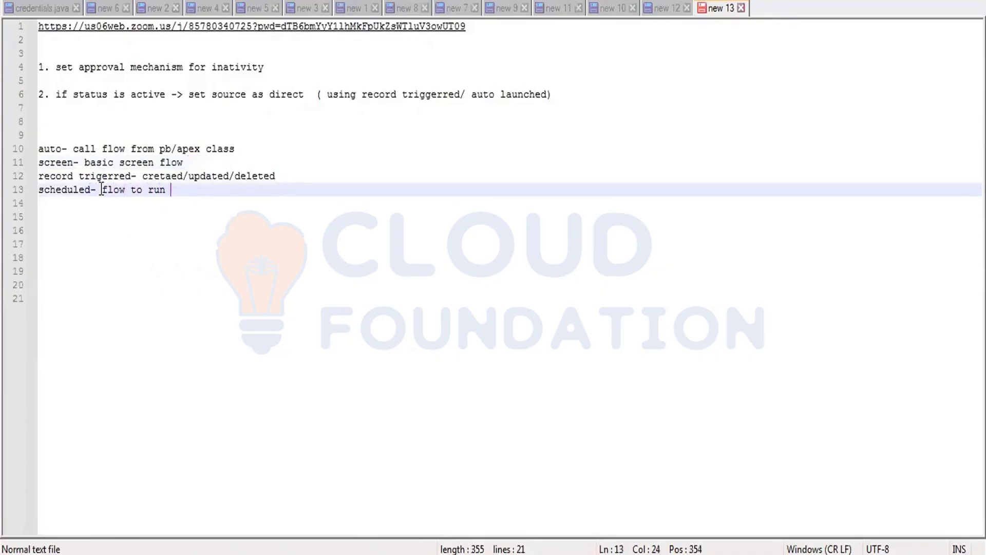
pyautogui.write('at a particule')
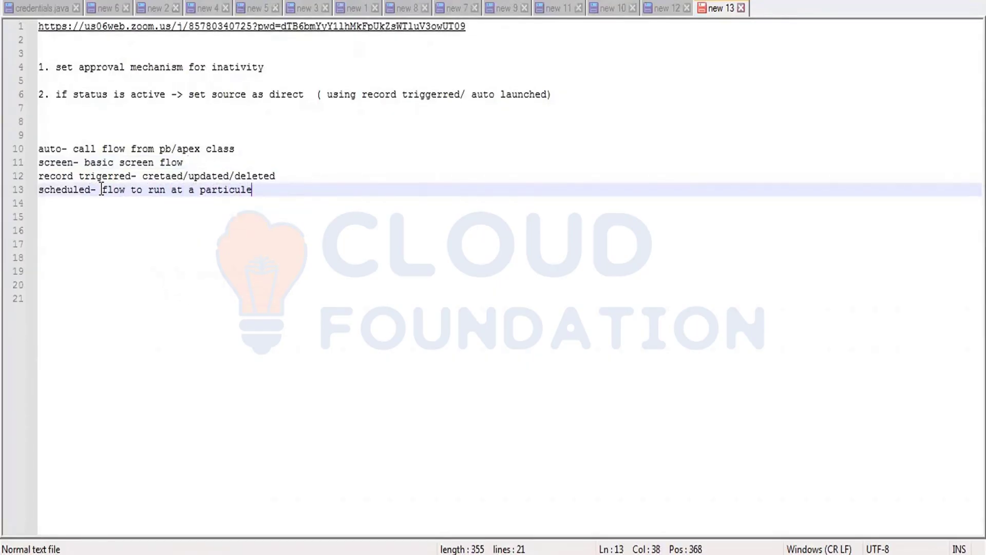
pyautogui.press('BackSpace')
pyautogui.write('r daily')
# - Delete the four flow type lines, from auto to scheduled, in the notes
pyautogui.moveTo(295, 190); pyautogui.dragTo(38, 145)
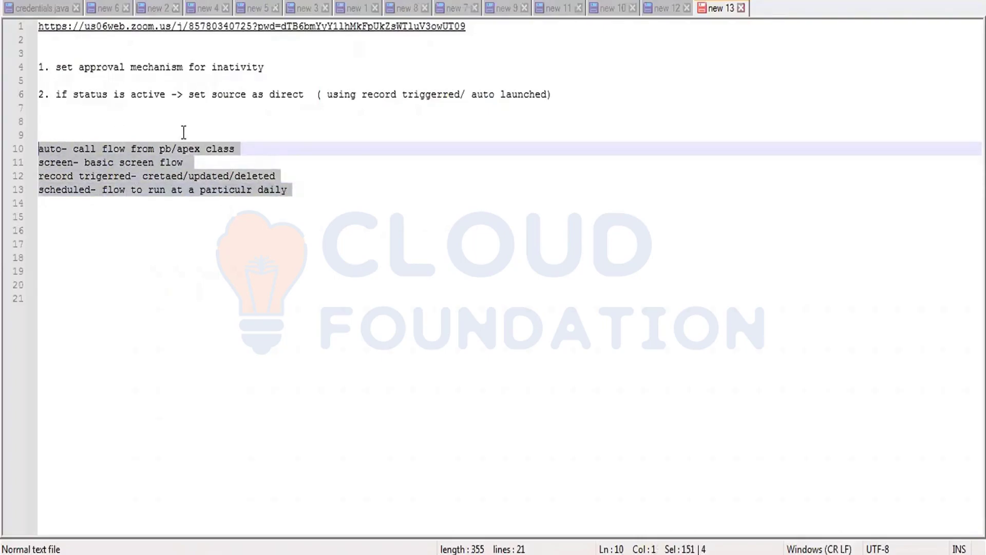
pyautogui.press('Delete')
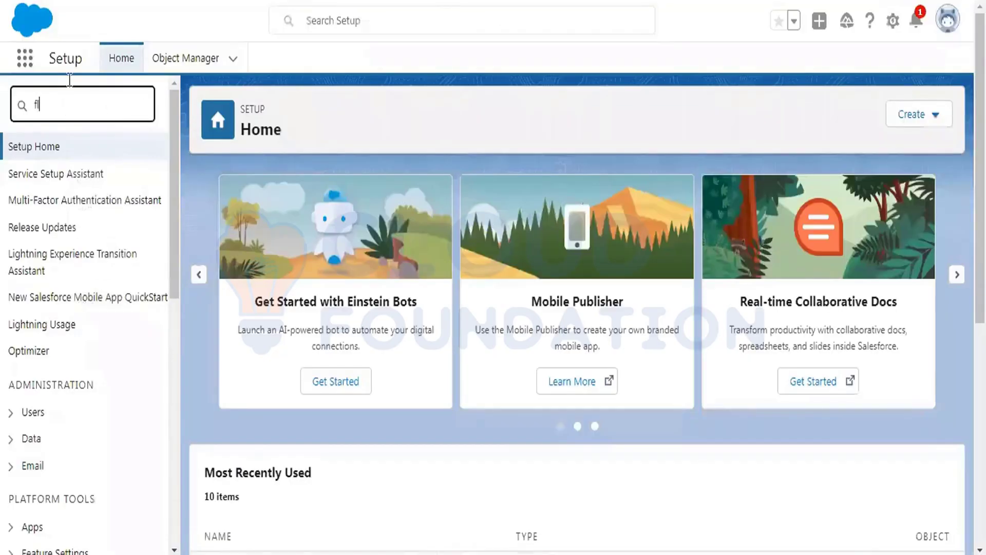
# - Switch to Salesforce Setup, search the setup options for "flow" and open the Flows page
pyautogui.click(100, 104)
pyautogui.write('flow')
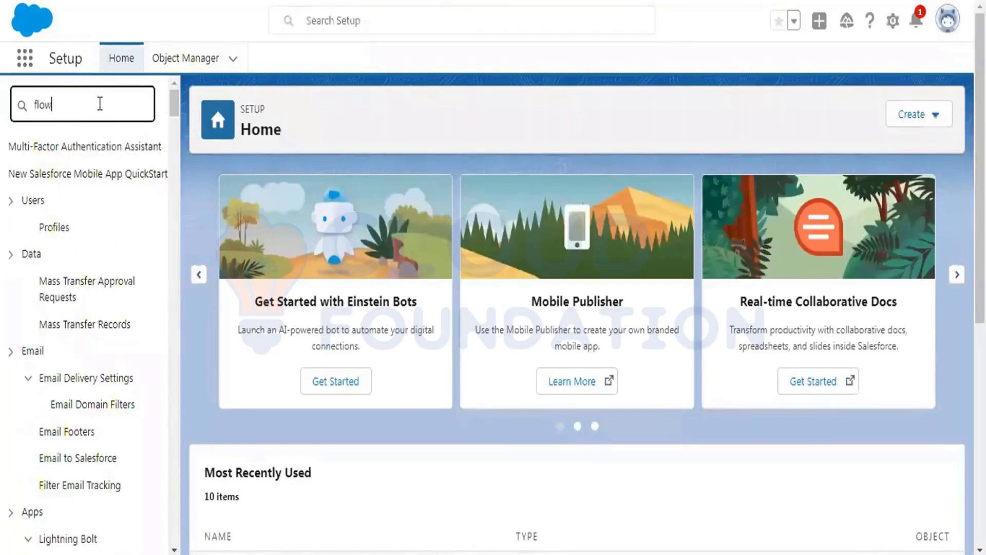
pyautogui.click(54, 291)
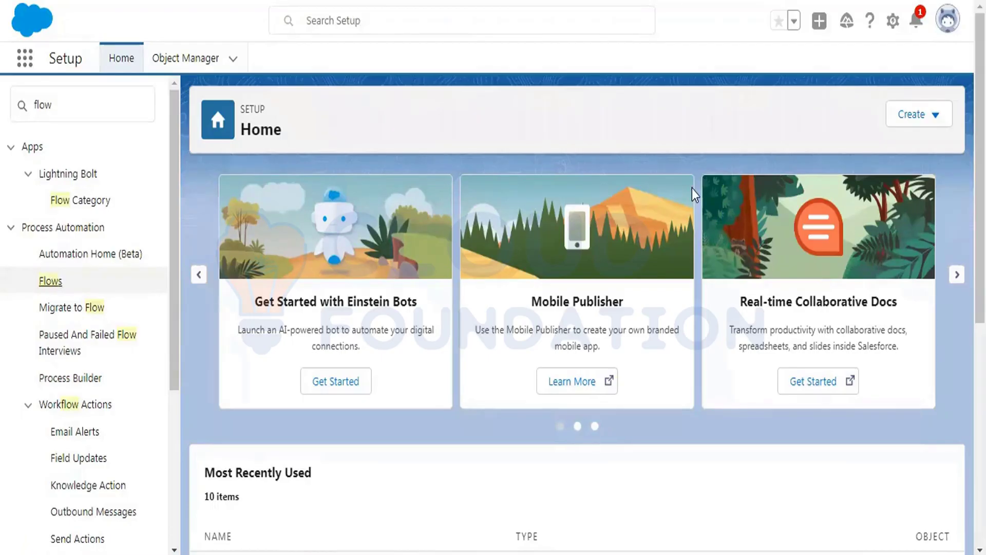
pyautogui.click(49, 281)
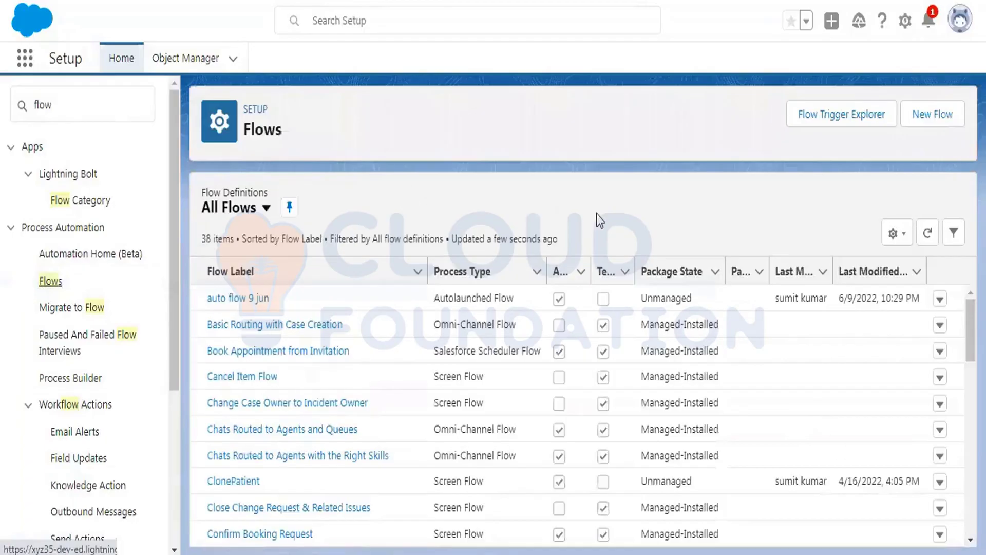
# - Create a new flow of the type Record-Triggered Flow
pyautogui.click(933, 115)
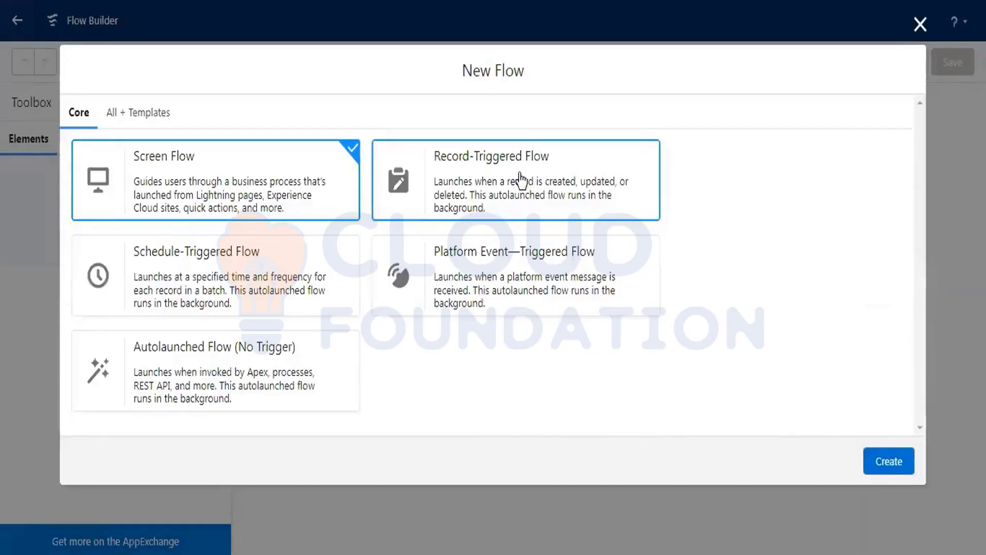
pyautogui.click(522, 180)
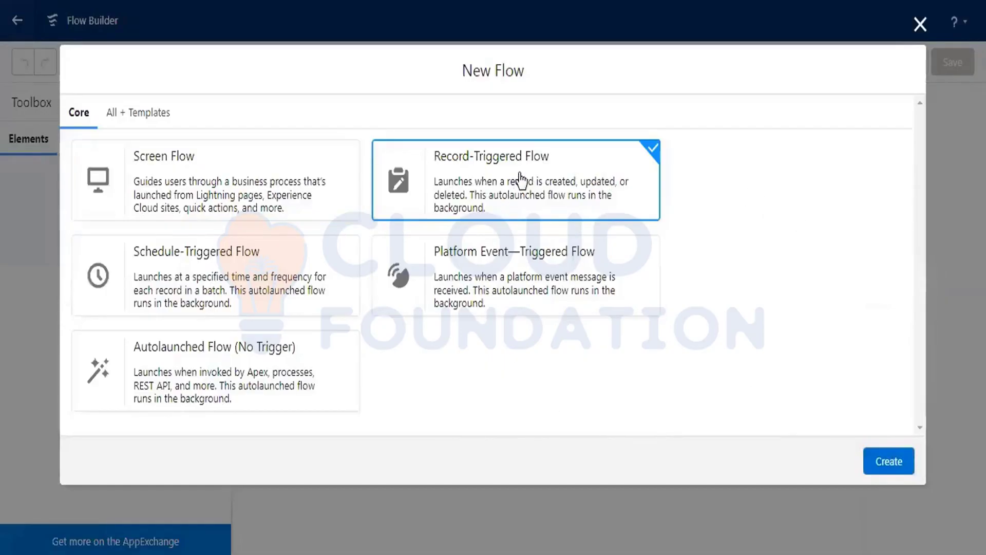
pyautogui.click(892, 463)
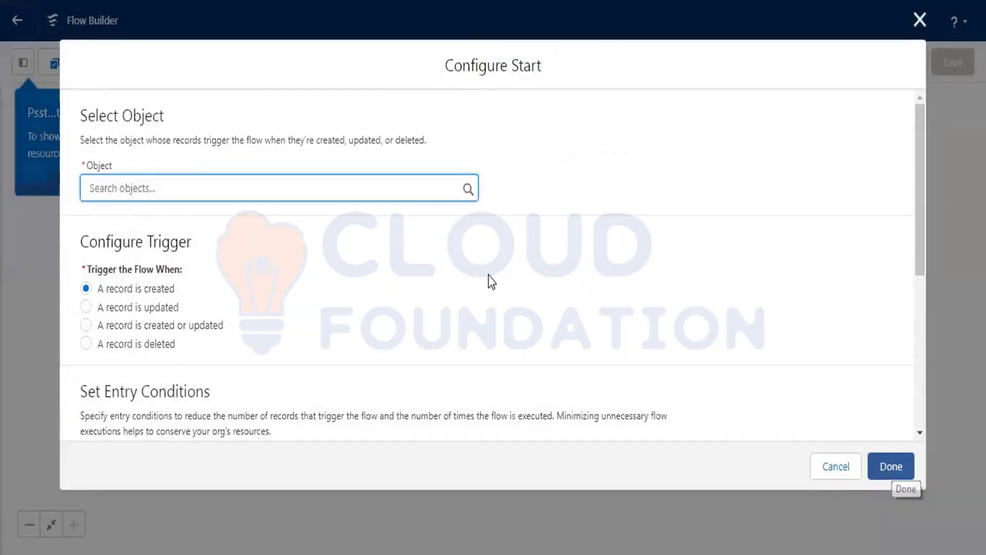
# - Choose Patient Detail as the flow's object and set the flow to trigger when a record is updated
pyautogui.write('patient')
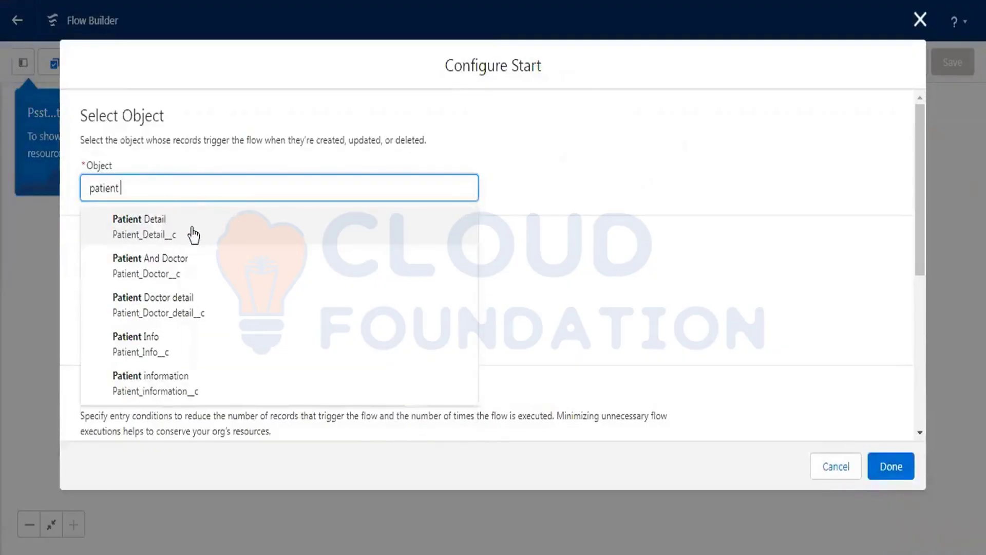
pyautogui.click(194, 236)
pyautogui.scroll(-2, 581, 220)
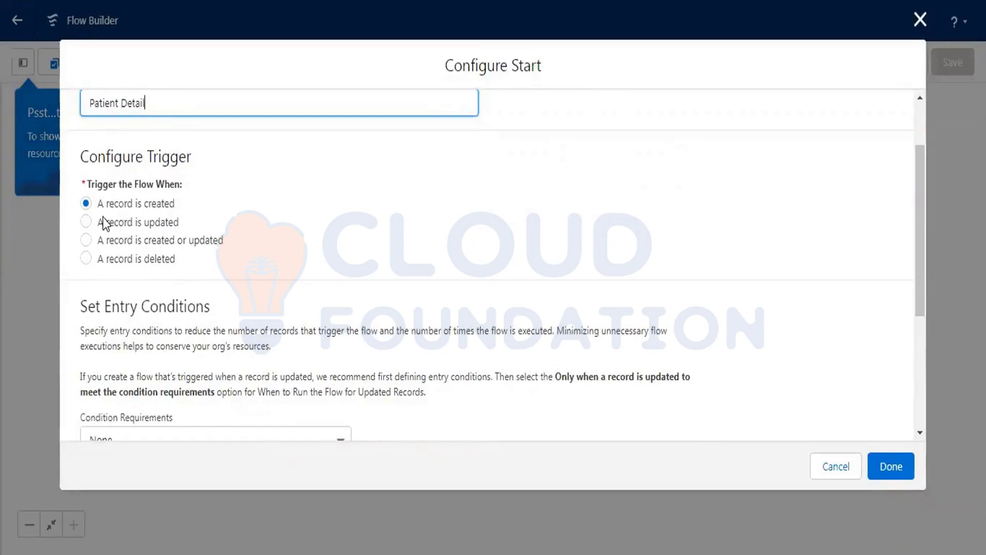
pyautogui.click(86, 222)
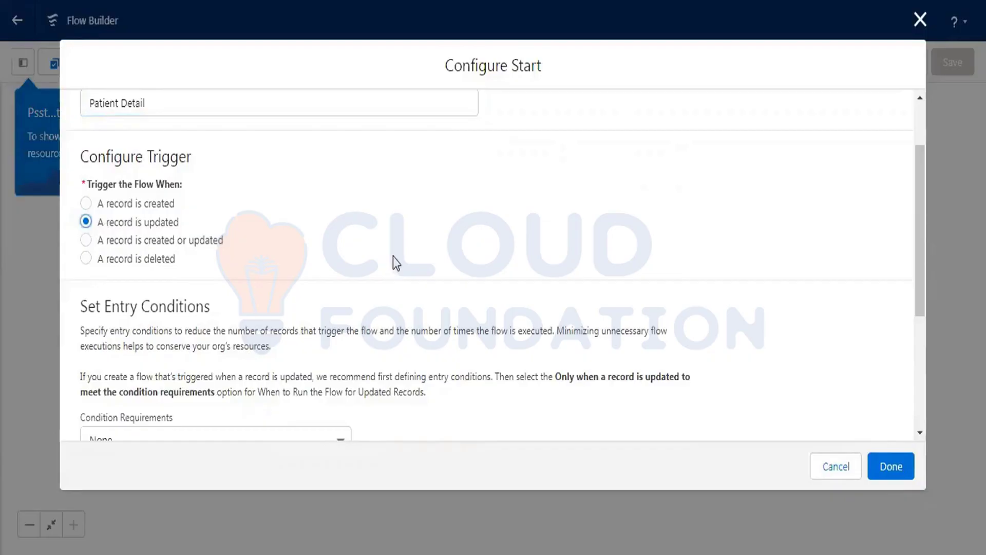
# - Set the entry condition requirements to All Conditions Are Met (AND)
pyautogui.scroll(-3, 626, 240)
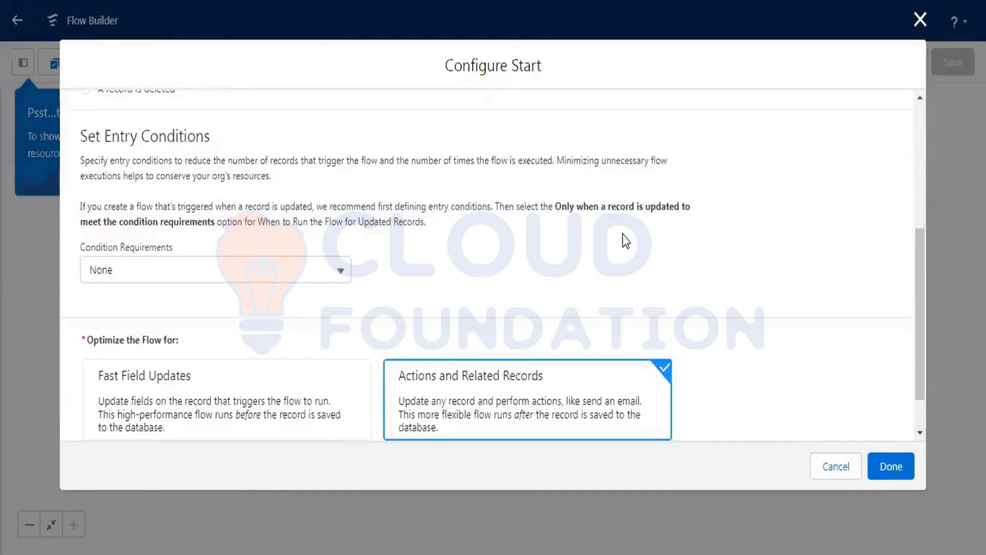
pyautogui.click(143, 273)
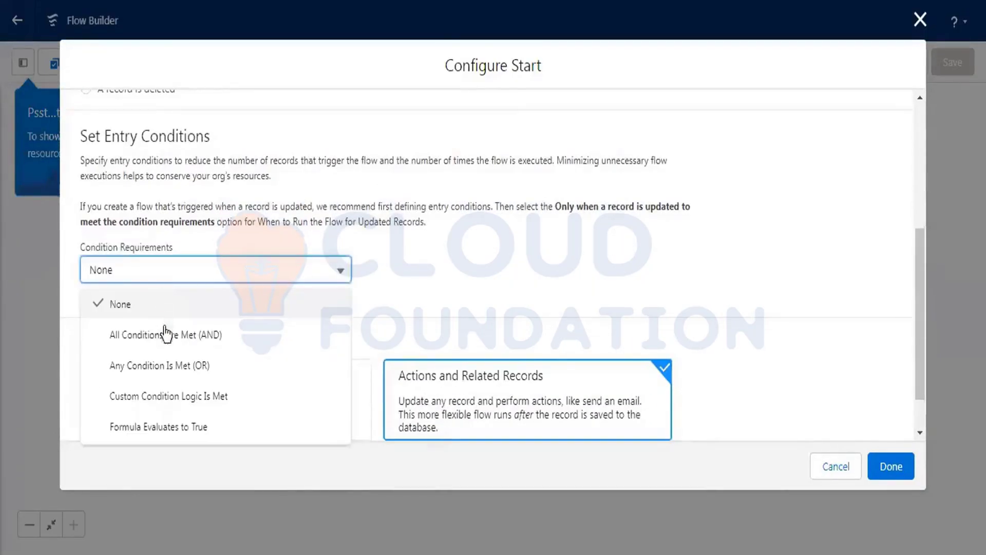
pyautogui.click(245, 331)
pyautogui.scroll(-2, 198, 245)
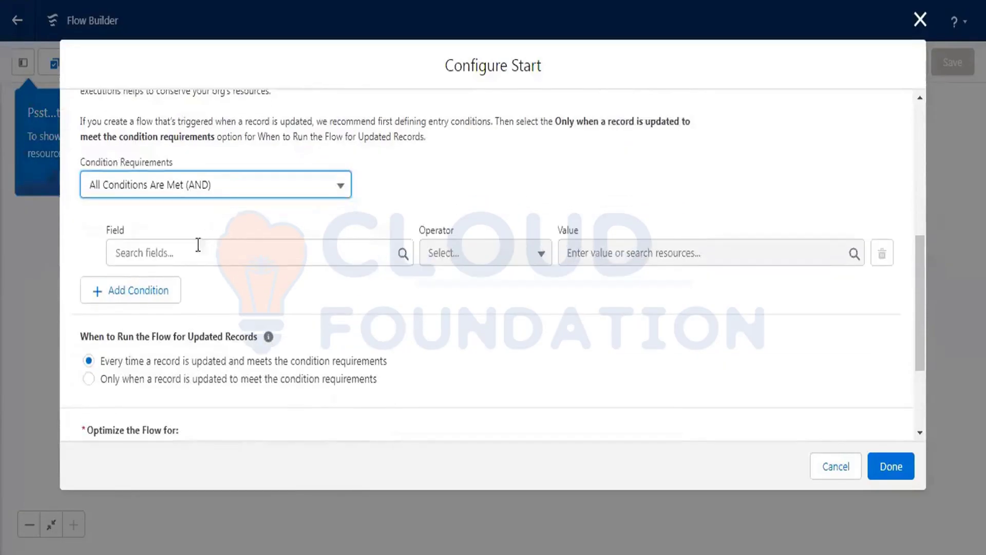
pyautogui.click(185, 252)
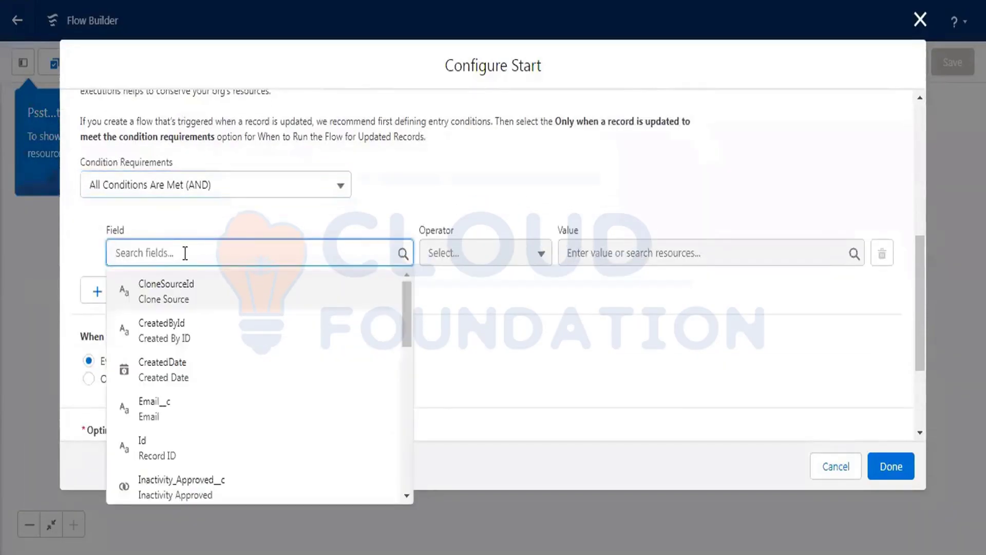
pyautogui.scroll(-2, 262, 370)
pyautogui.scroll(-2, 261, 360)
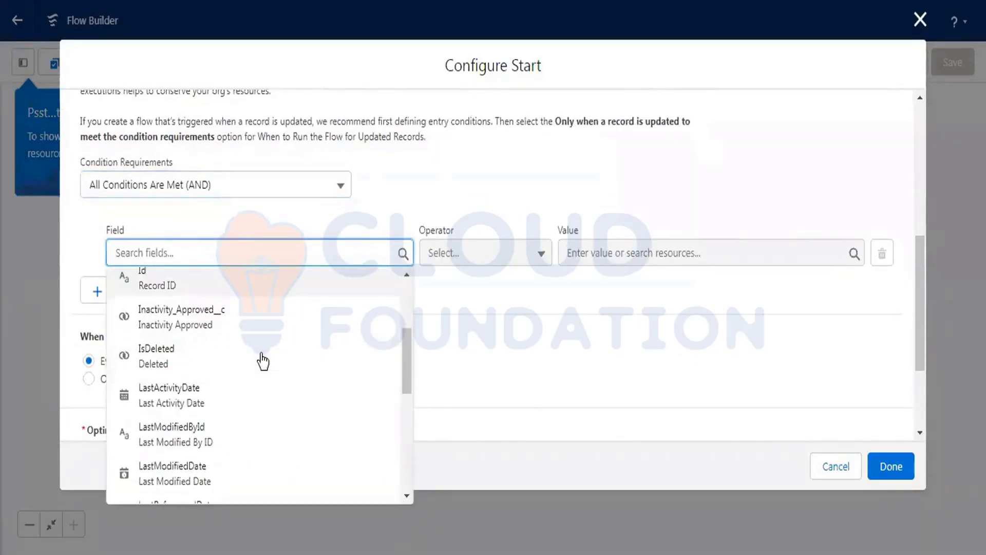
# - Change the flow's trigger to run when a record is created
pyautogui.scroll(3, 441, 186)
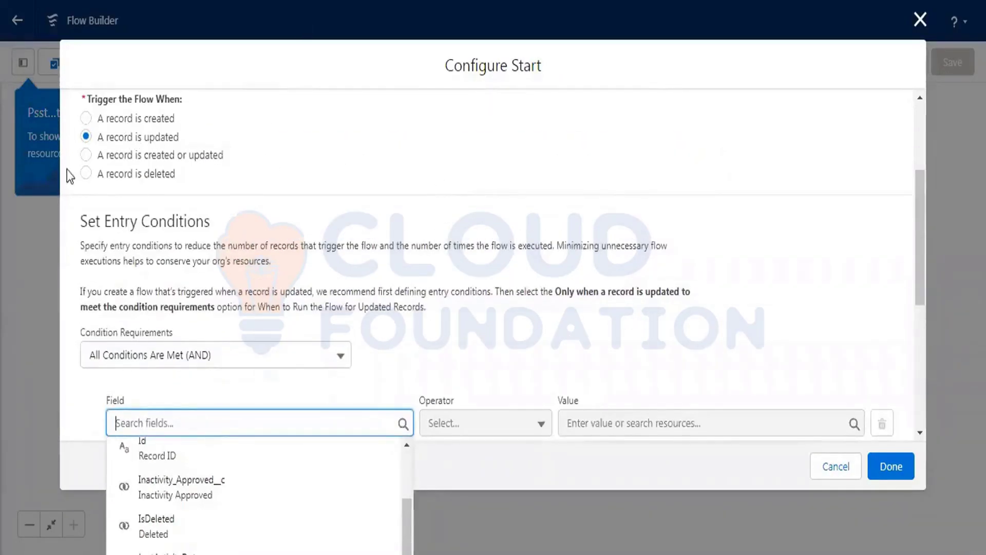
pyautogui.click(86, 118)
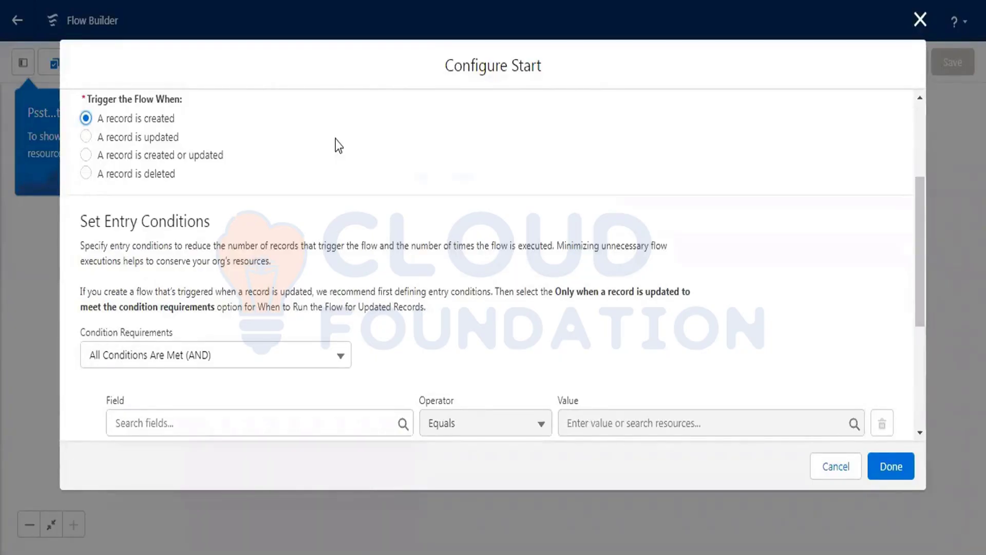
# - Define the entry condition so that the Status__c field equals Active
pyautogui.scroll(-2, 485, 193)
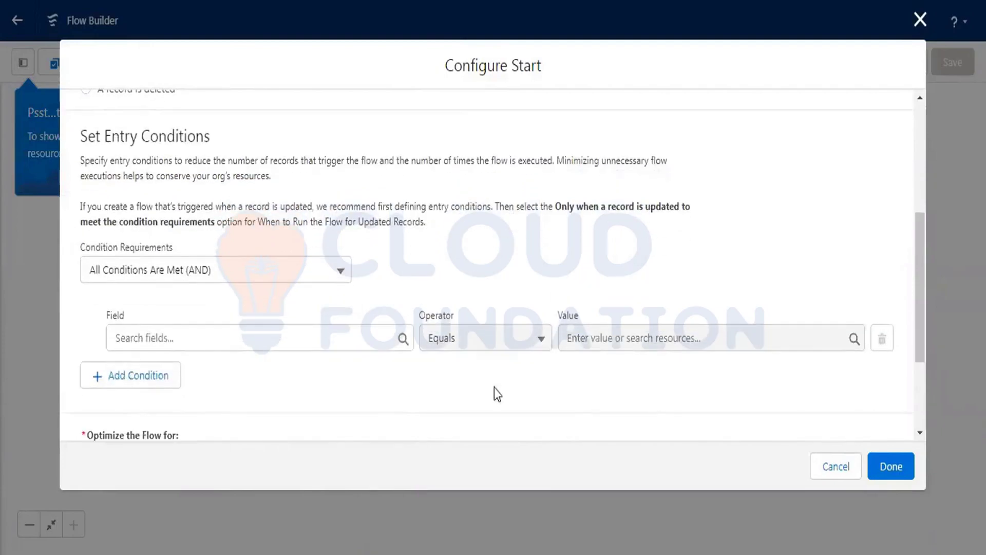
pyautogui.click(232, 349)
pyautogui.scroll(-4, 221, 308)
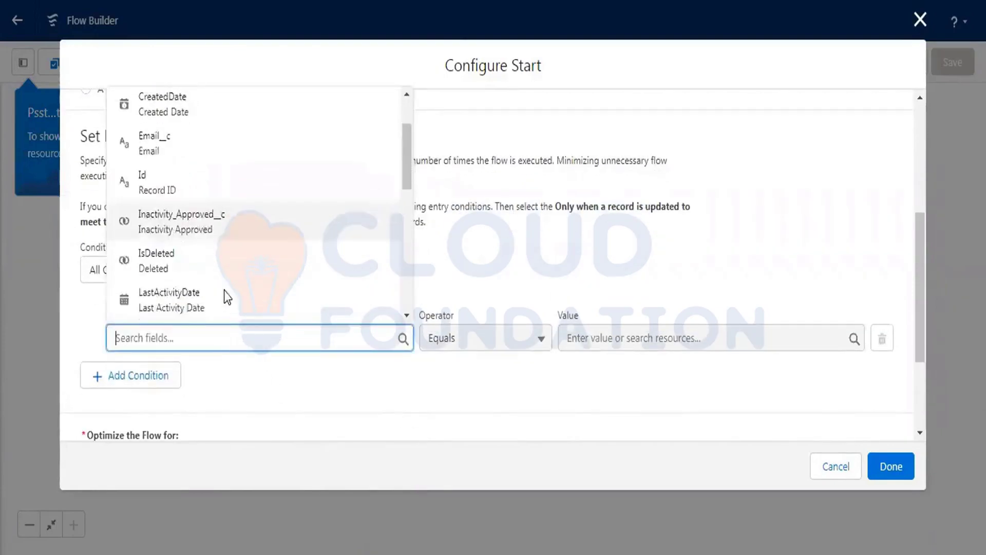
pyautogui.scroll(-5, 229, 239)
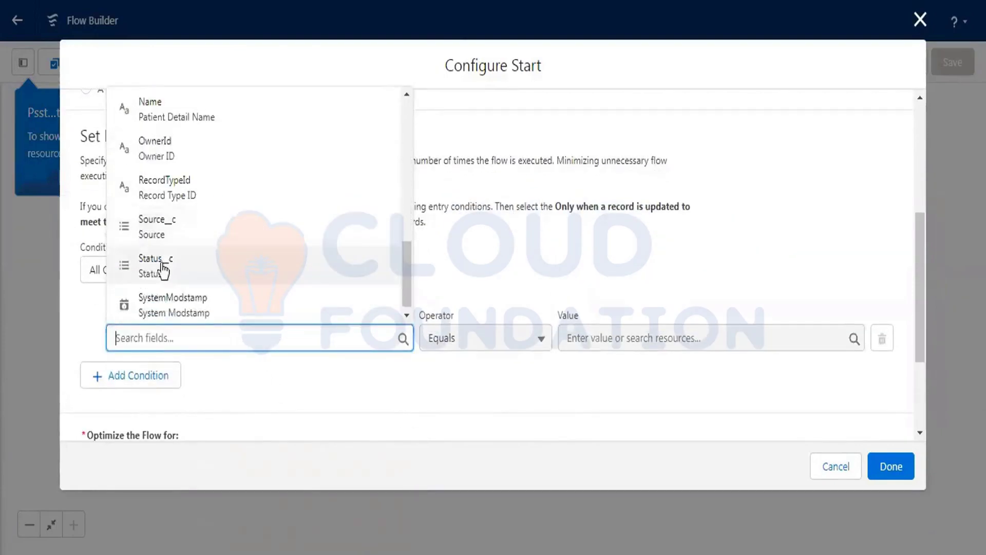
pyautogui.click(227, 270)
pyautogui.click(642, 334)
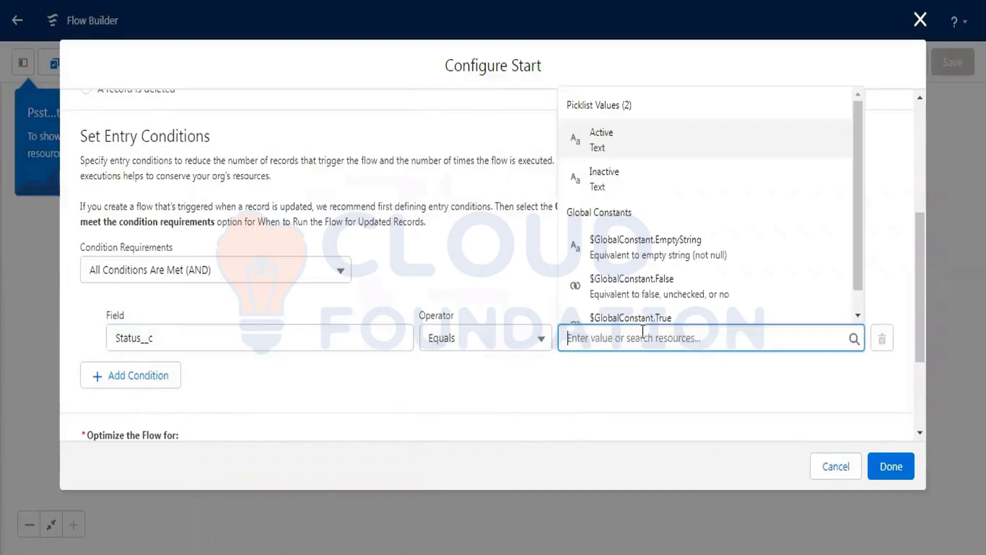
pyautogui.click(612, 155)
# - Optimize the flow for Fast Field Updates
pyautogui.scroll(-1, 697, 223)
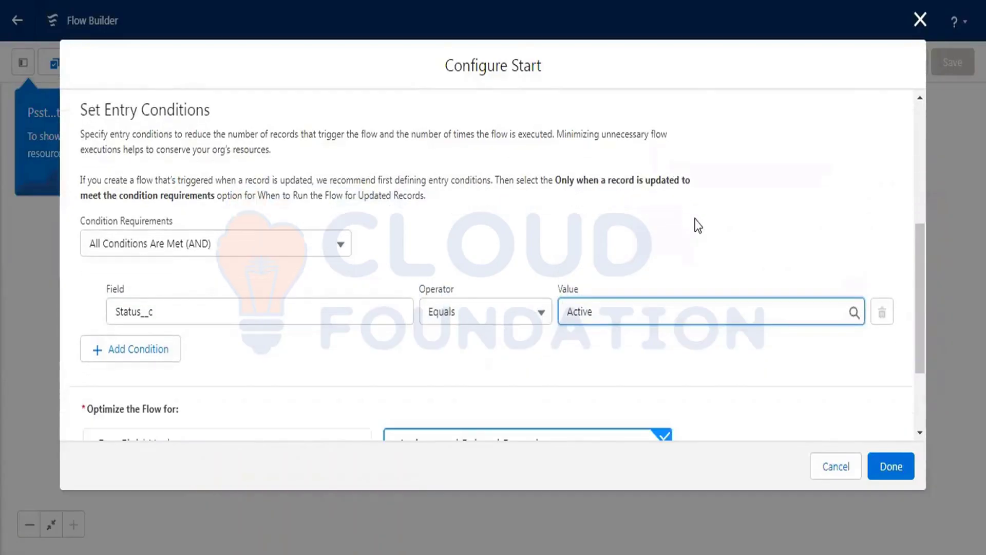
pyautogui.scroll(-3, 698, 224)
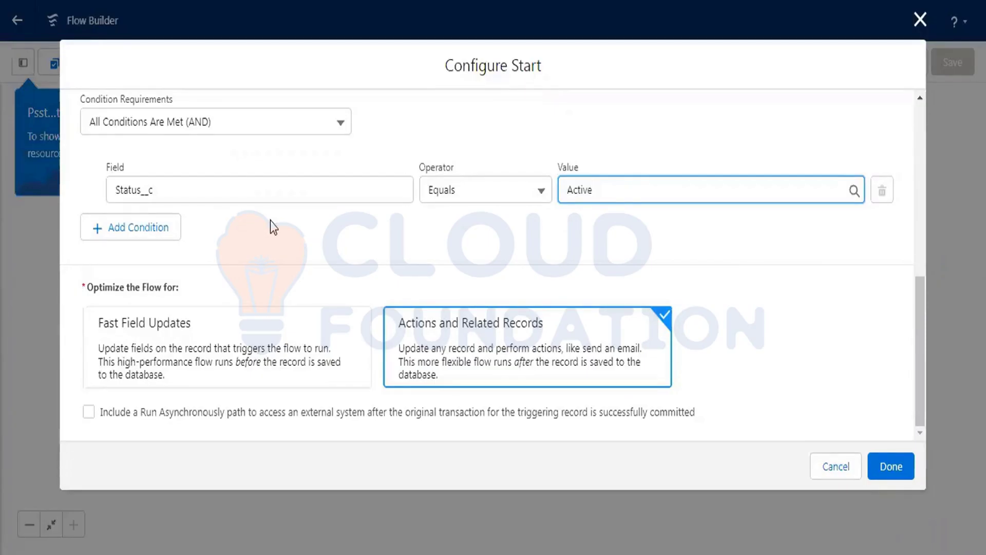
pyautogui.click(218, 348)
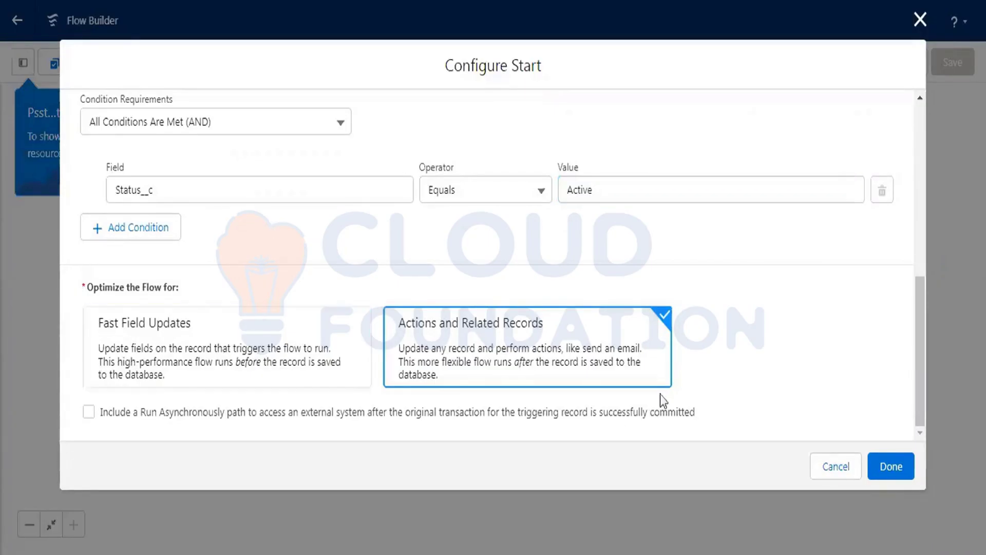
pyautogui.click(273, 315)
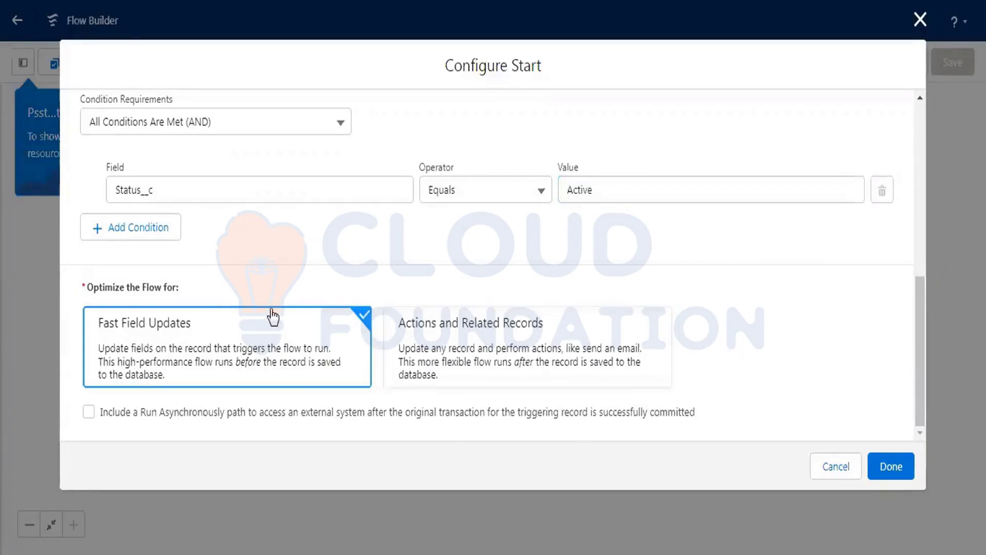
# - Confirm the start configuration and switch the flow canvas to the Free-Form layout
pyautogui.click(883, 463)
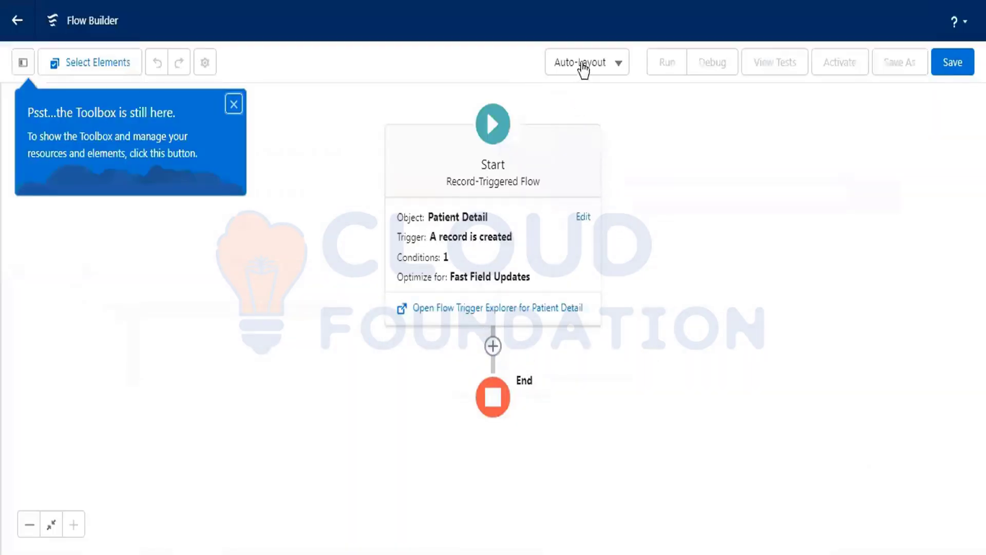
pyautogui.click(583, 66)
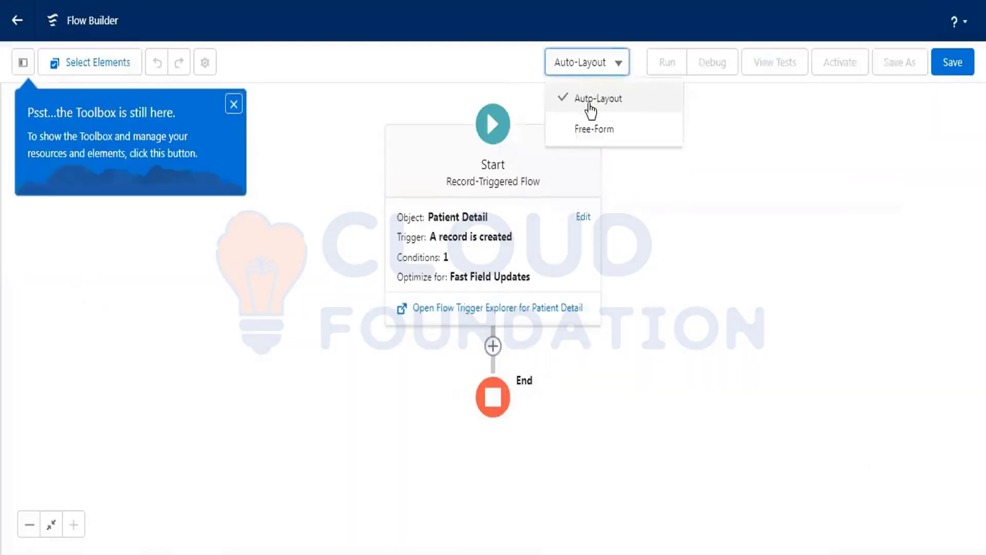
pyautogui.click(625, 130)
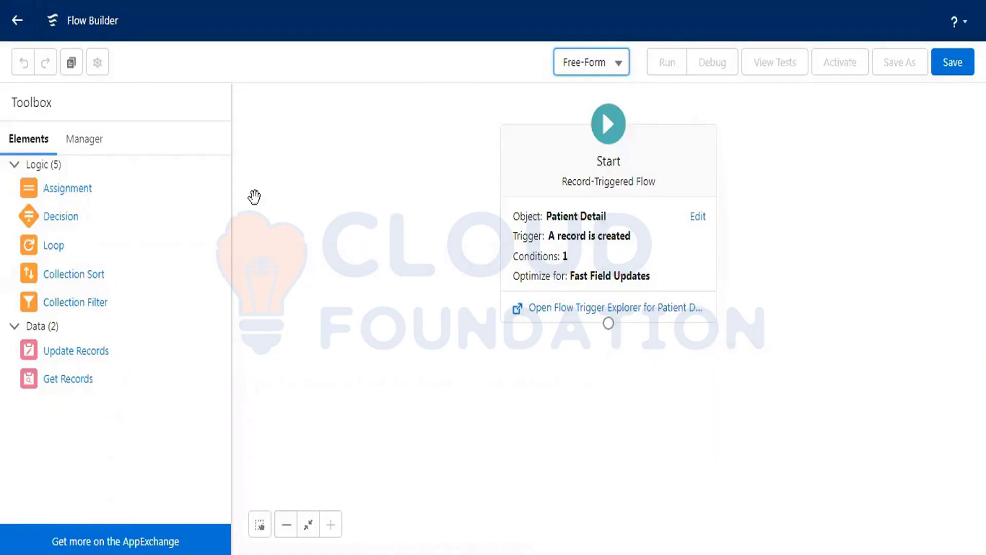
# - Add an Assignment element below Start and label it "set source"
pyautogui.moveTo(68, 189); pyautogui.dragTo(563, 355)
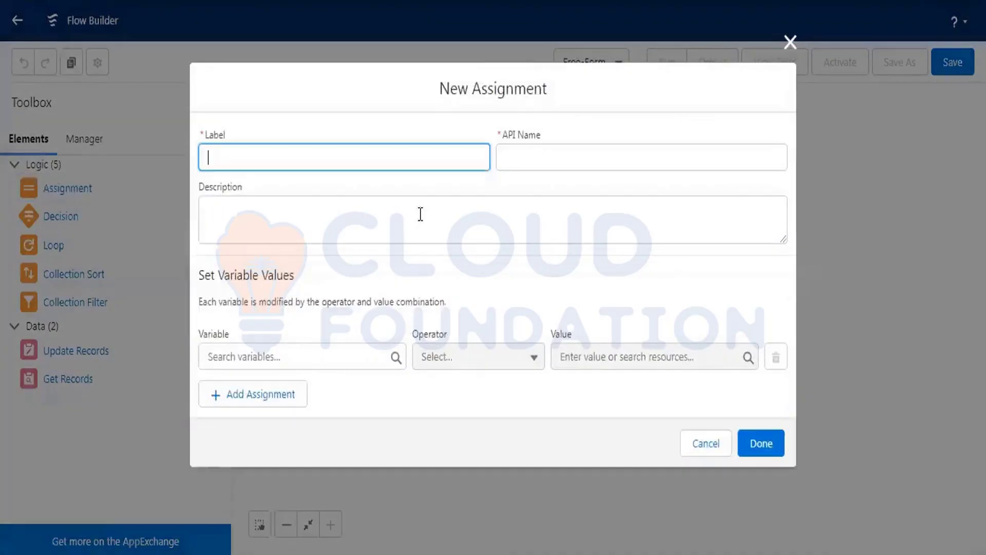
pyautogui.write('set source')
pyautogui.press('Tab')
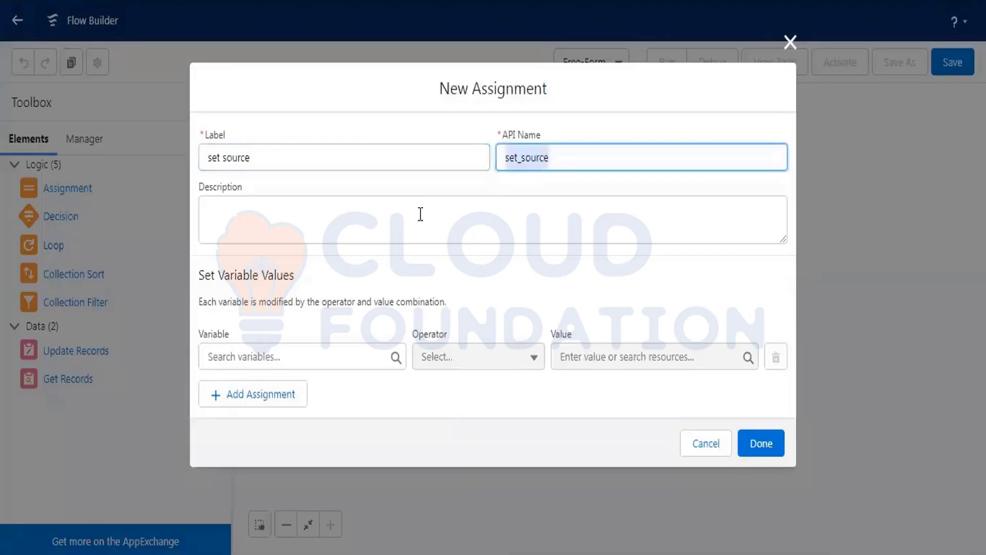
# - Assign Direct to the $Record > Source variable with the Equals operator, and connect Start to the finished assignment element
pyautogui.click(296, 357)
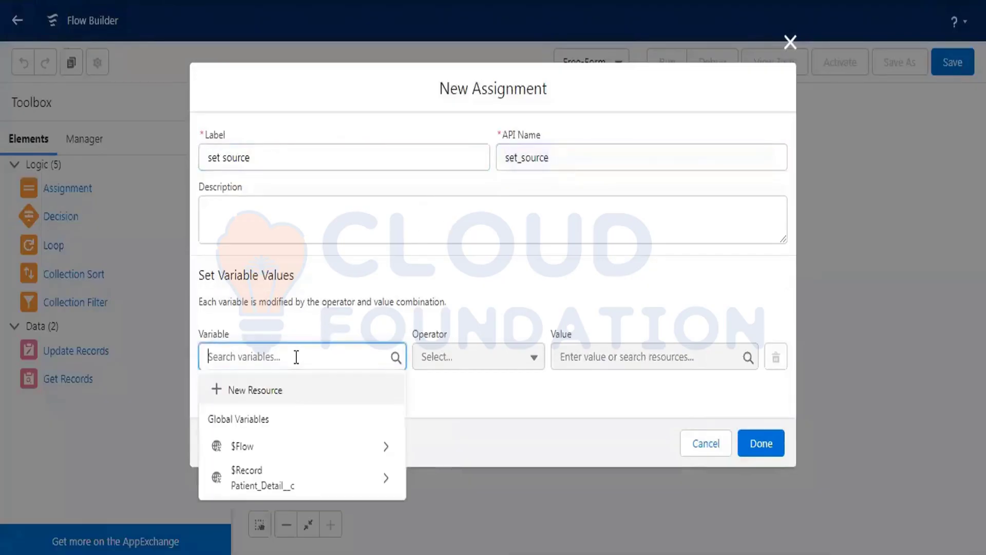
pyautogui.click(282, 473)
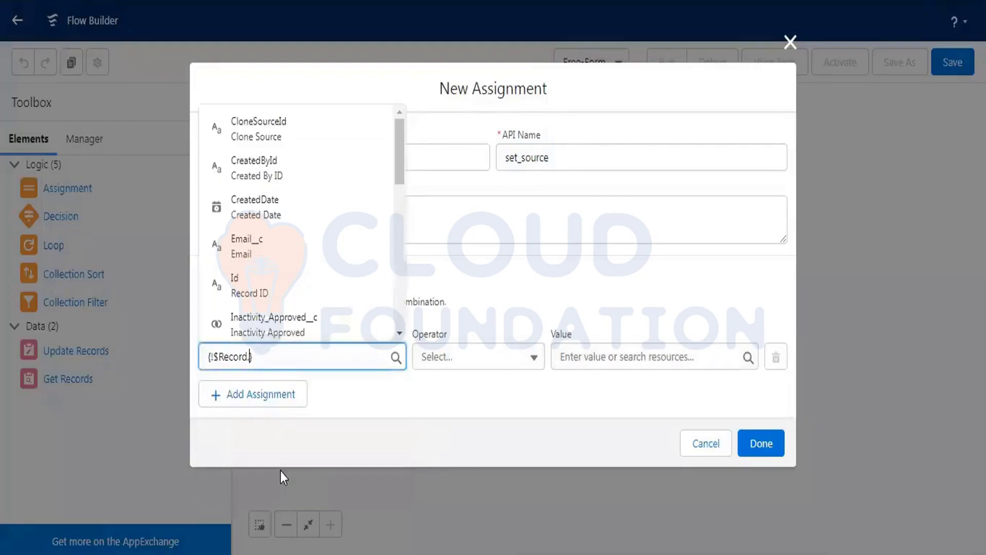
pyautogui.write('sour')
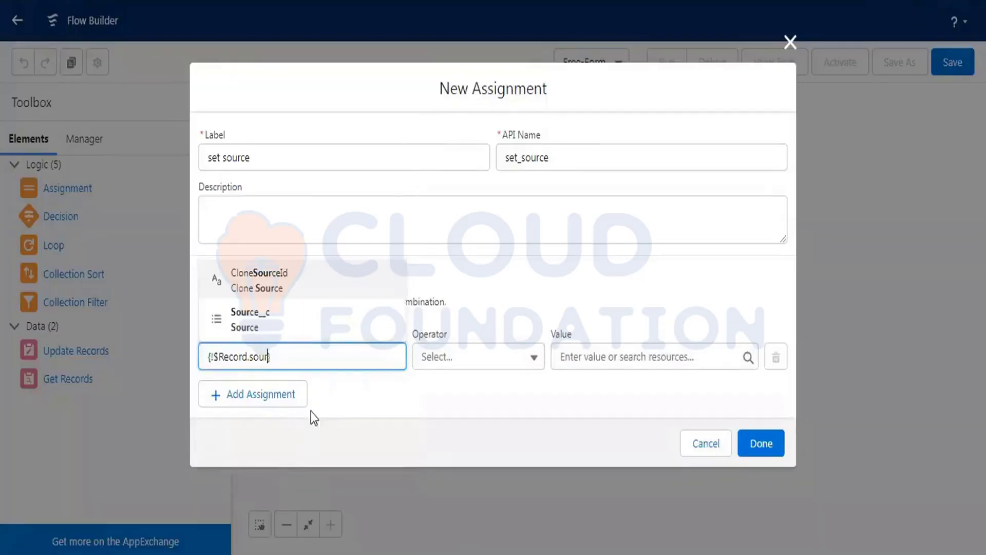
pyautogui.click(290, 323)
pyautogui.click(620, 357)
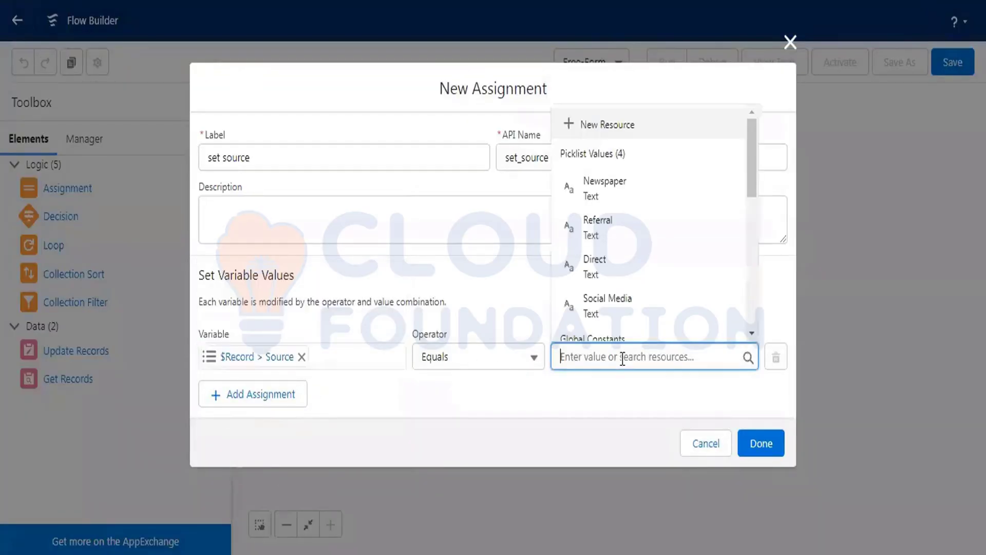
pyautogui.click(629, 268)
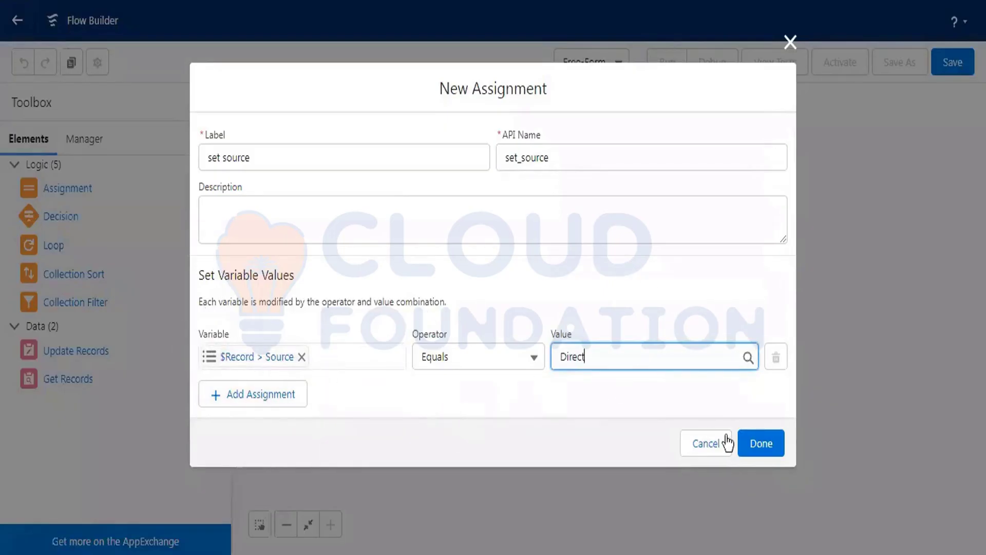
pyautogui.click(771, 447)
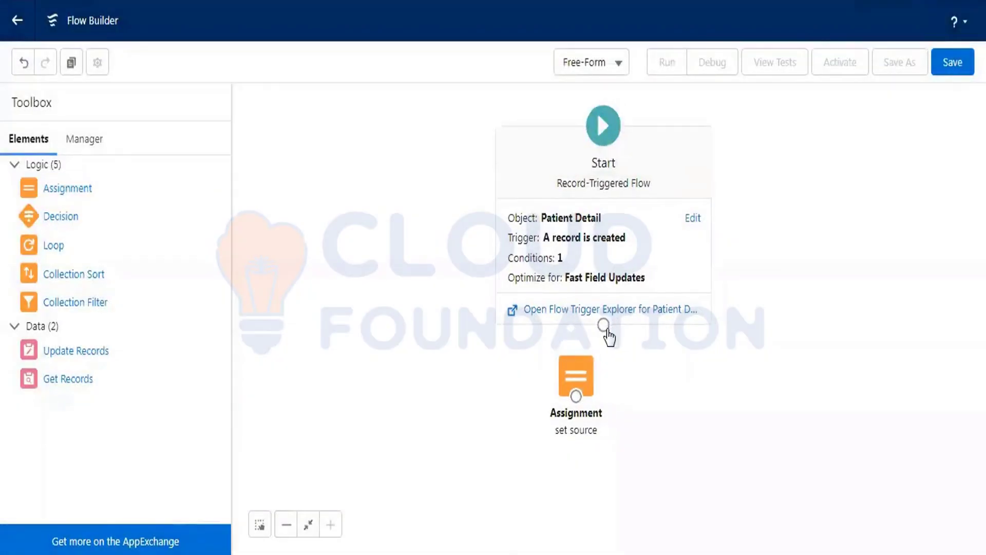
pyautogui.moveTo(604, 325); pyautogui.dragTo(577, 378)
# - Save the flow with the label "set source for active patients" and activate it
pyautogui.click(951, 63)
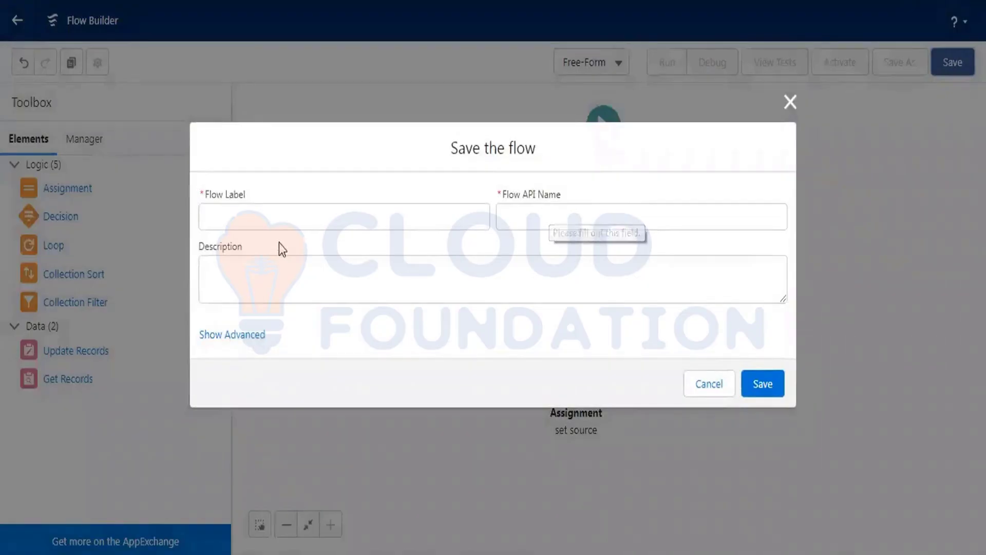
pyautogui.click(269, 221)
pyautogui.write('set source ')
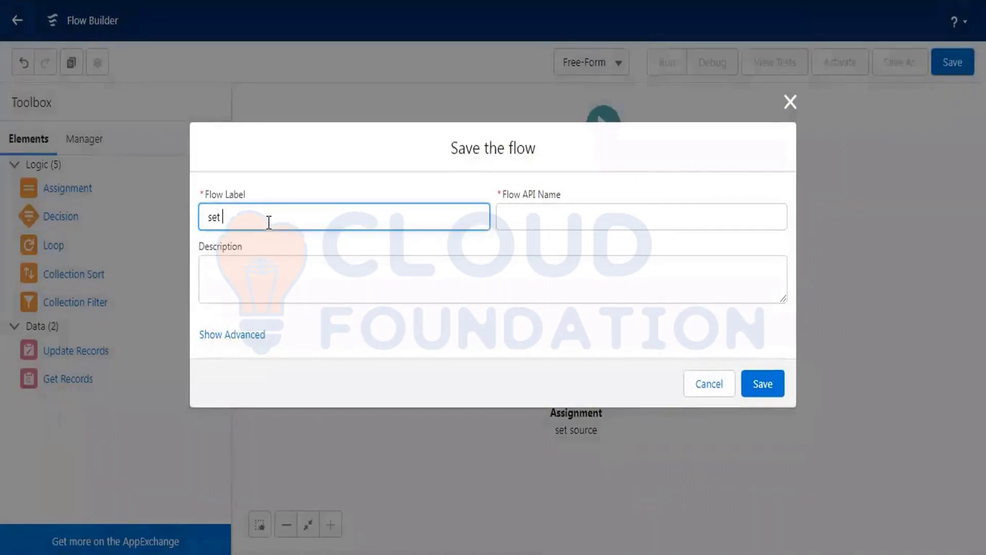
pyautogui.write('for active patients')
pyautogui.click(498, 223)
pyautogui.click(780, 386)
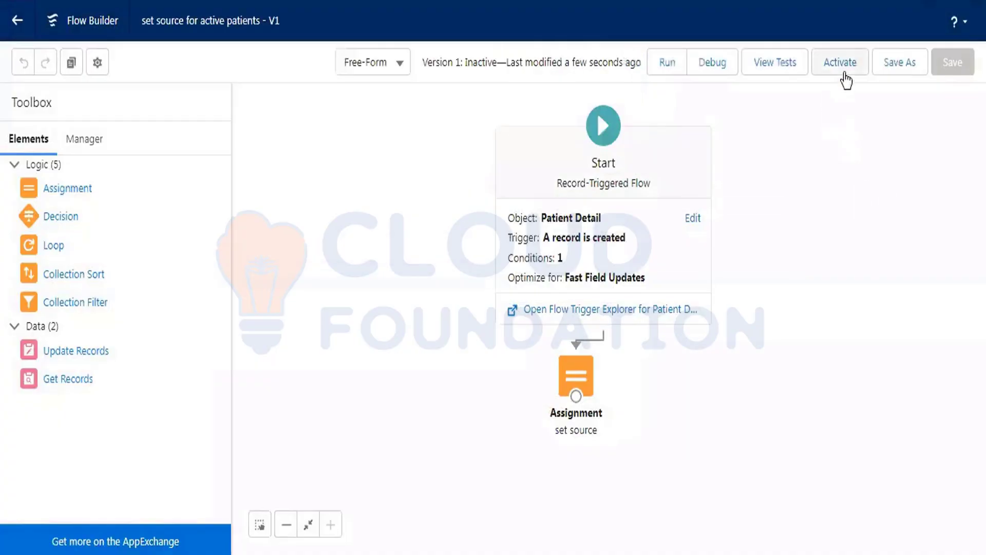
pyautogui.click(841, 64)
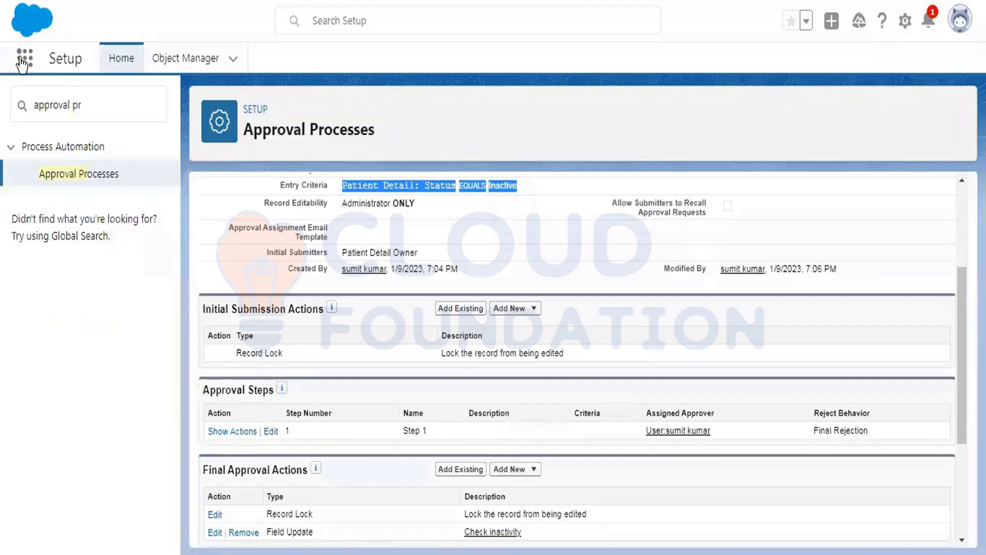
# - Go from Setup to the Patient Details list by searching the available apps and items for "patie"
pyautogui.click(22, 61)
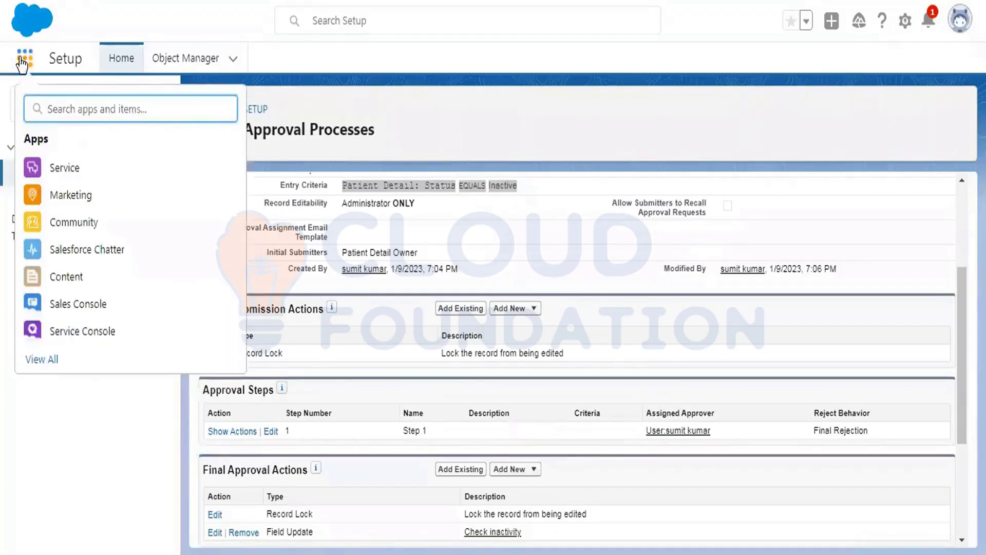
pyautogui.write('patie')
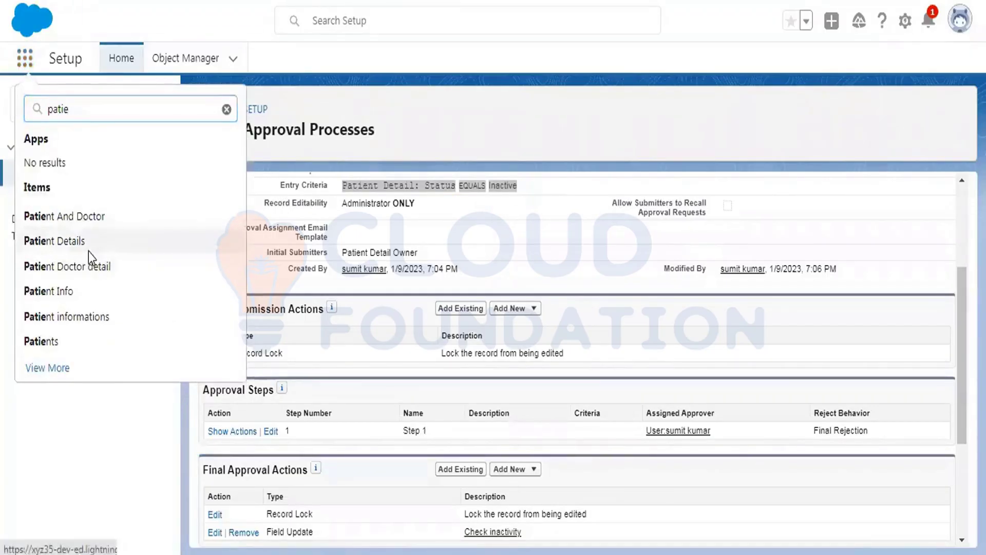
pyautogui.press('Escape')
pyautogui.click(105, 184)
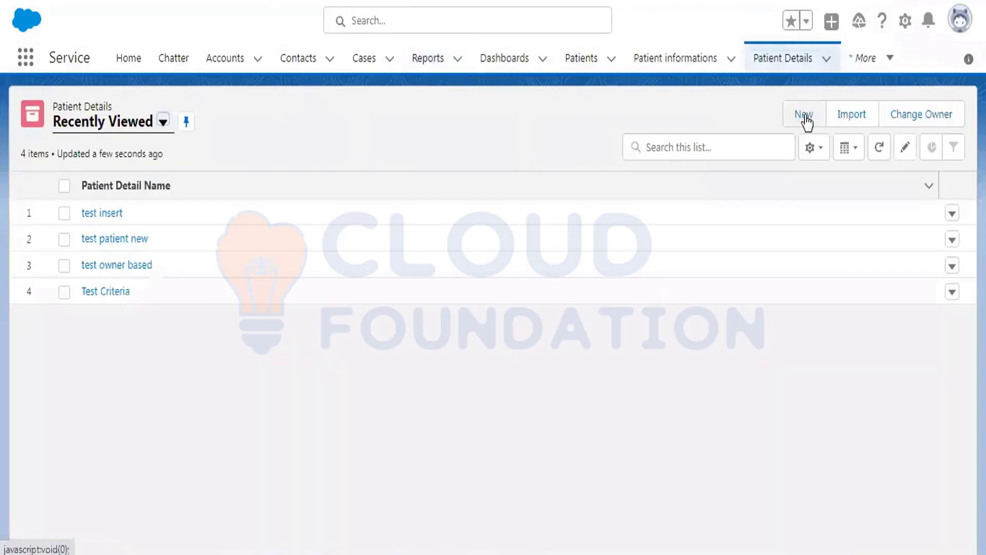
# - Start a new Marketing RT patient detail record named "Test Flow" and fill in its membership ID
pyautogui.click(804, 115)
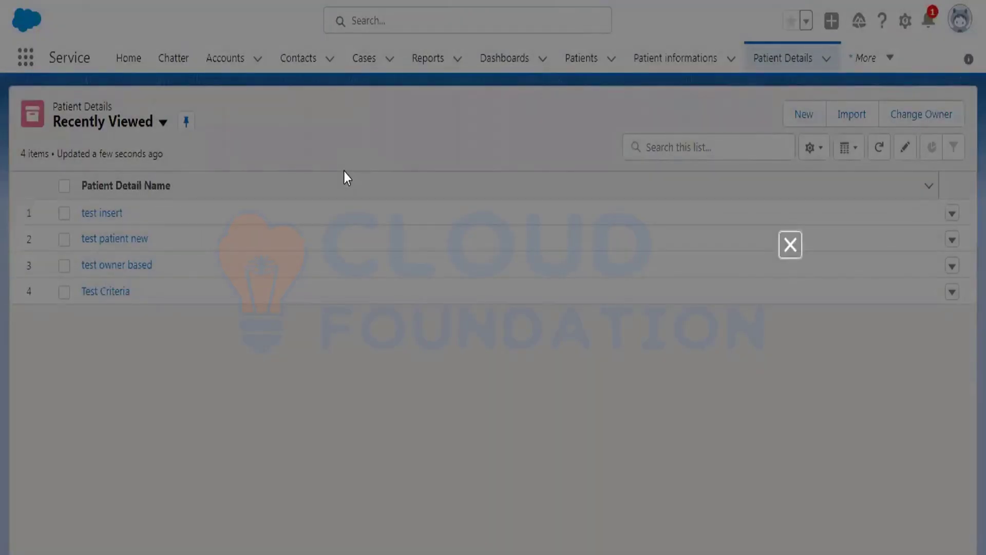
pyautogui.click(753, 353)
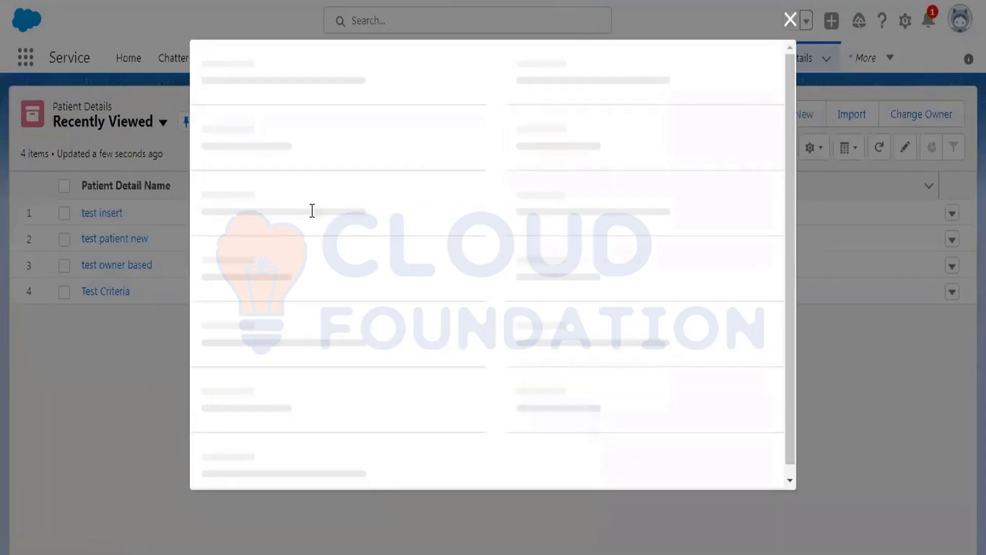
pyautogui.write('Test Flow')
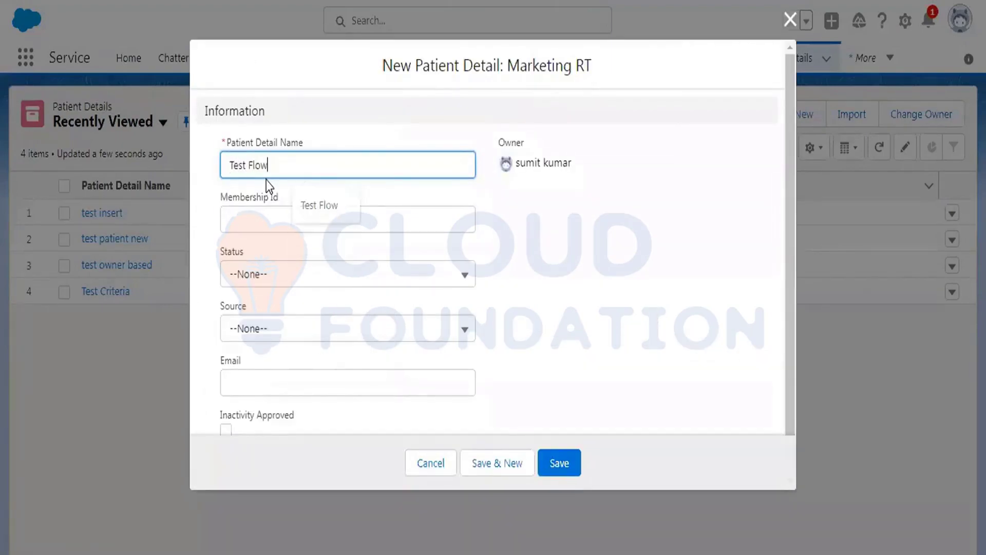
pyautogui.press('Tab')
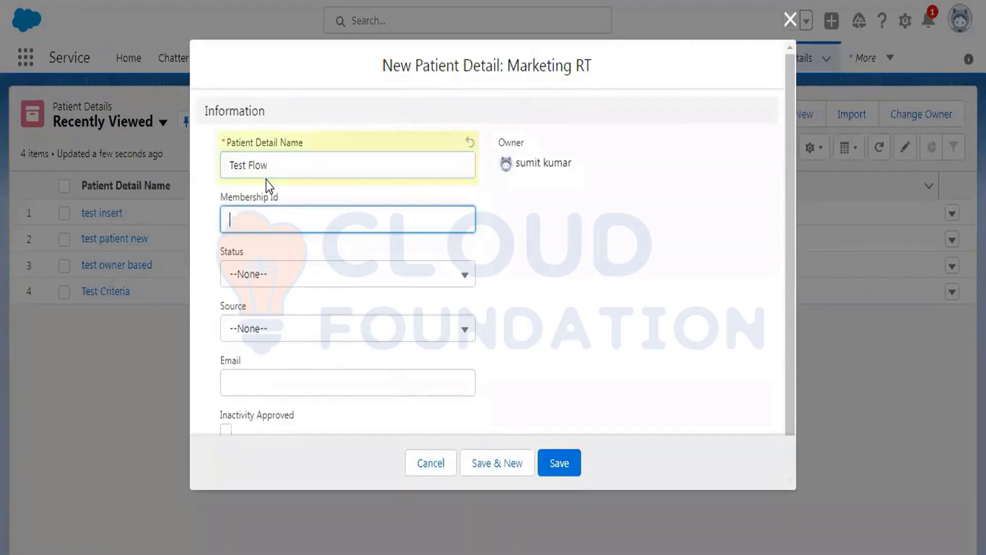
pyautogui.write('1234')
pyautogui.press('Tab')
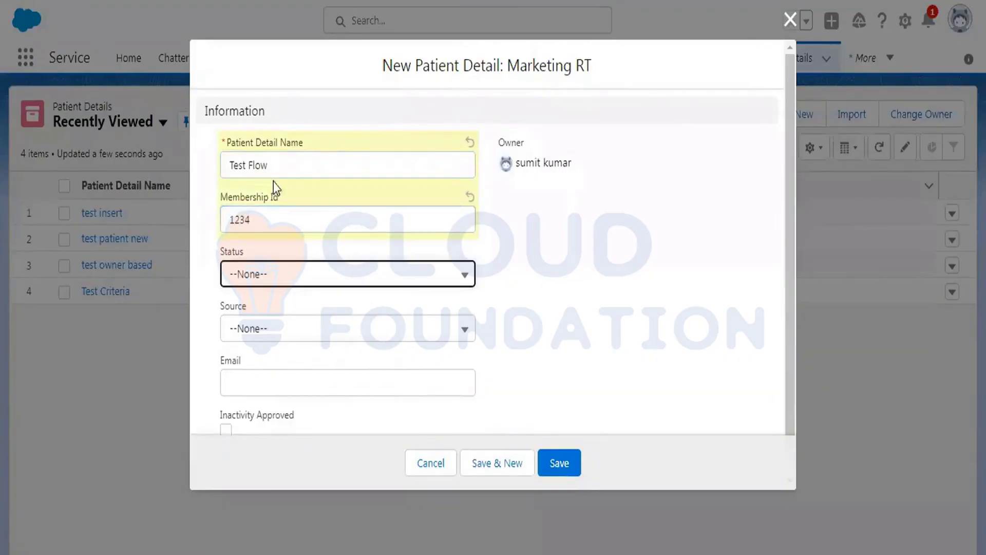
# - Set the new patient detail's Status to Active, leave Source empty, fill in the email address, and save the record
pyautogui.click(287, 281)
pyautogui.click(288, 337)
pyautogui.scroll(-1, 339, 294)
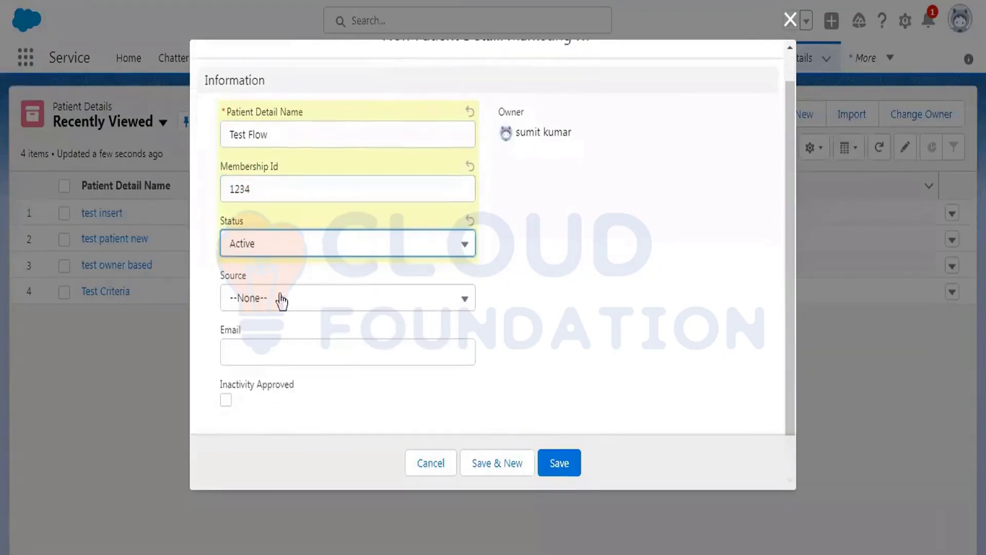
pyautogui.click(252, 352)
pyautogui.write('test')
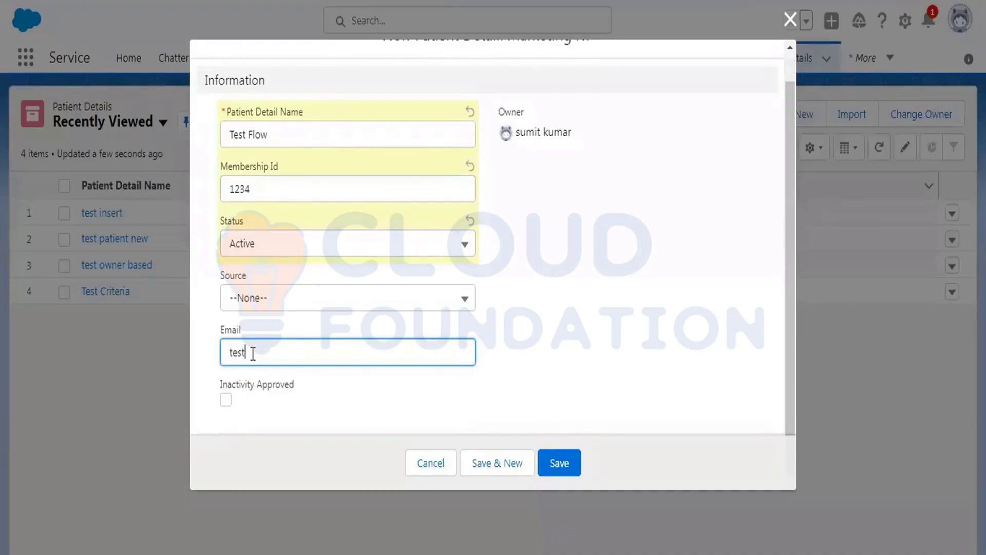
pyautogui.write('@test.com')
pyautogui.click(564, 470)
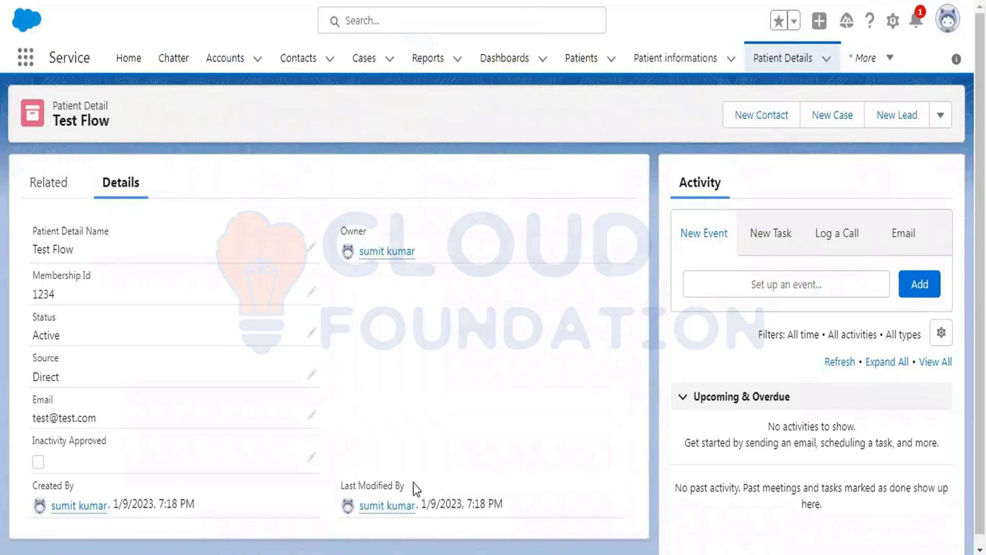
# - Switch to the notes in the text editor, highlight "using record triggerred", and write "process builder : status is active" on line 11
pyautogui.hotkey('alt', 'Tab')
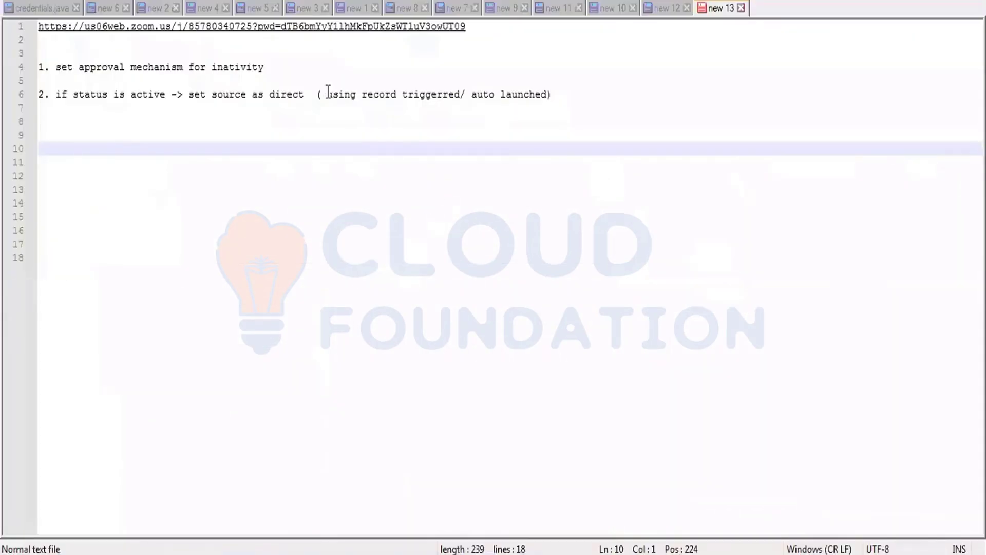
pyautogui.moveTo(327, 94); pyautogui.dragTo(462, 95)
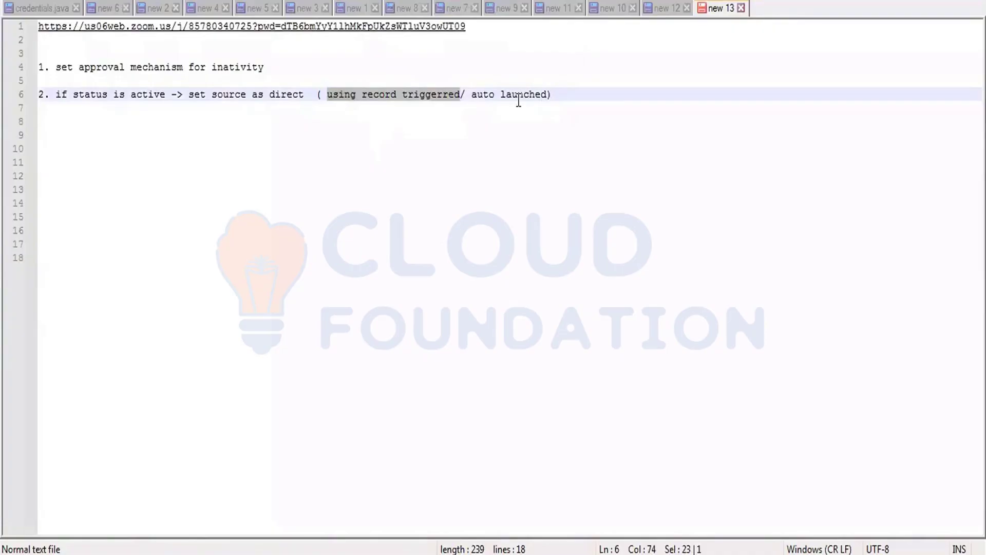
pyautogui.click(199, 165)
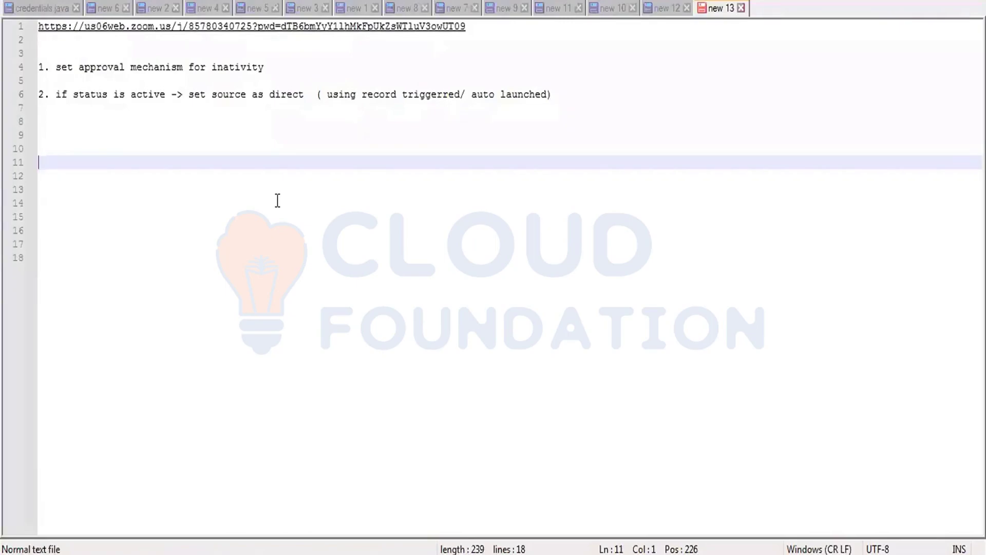
pyautogui.write('process builder ')
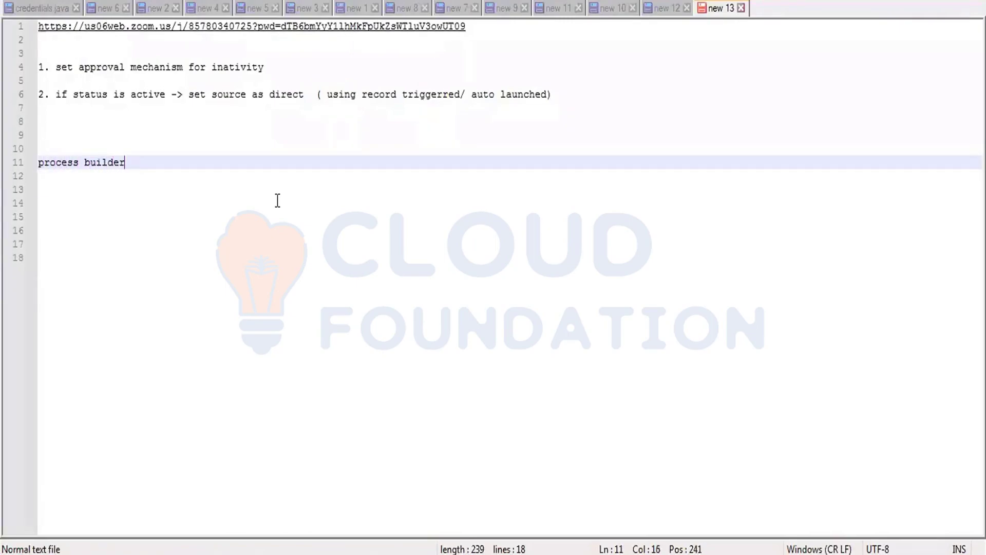
pyautogui.write(': ')
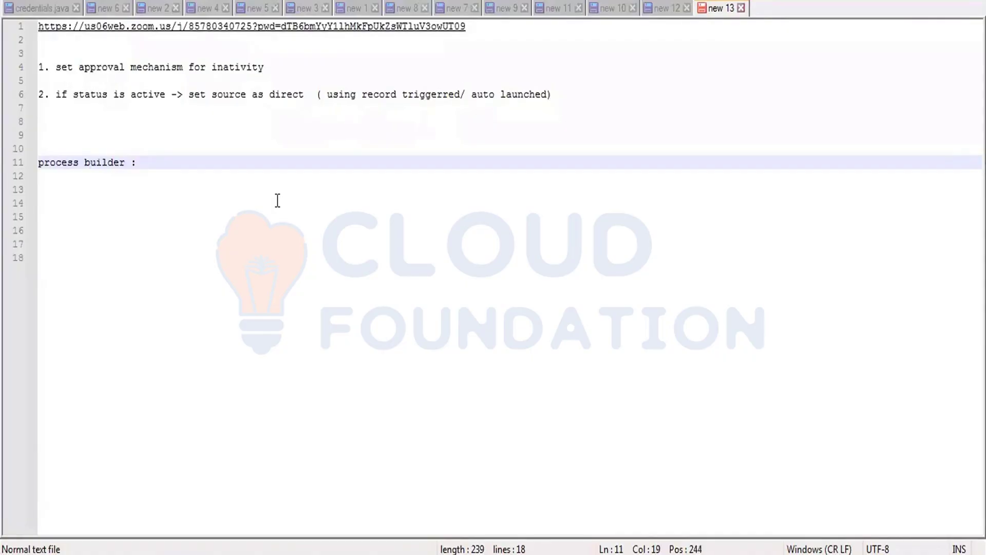
pyautogui.write('s')
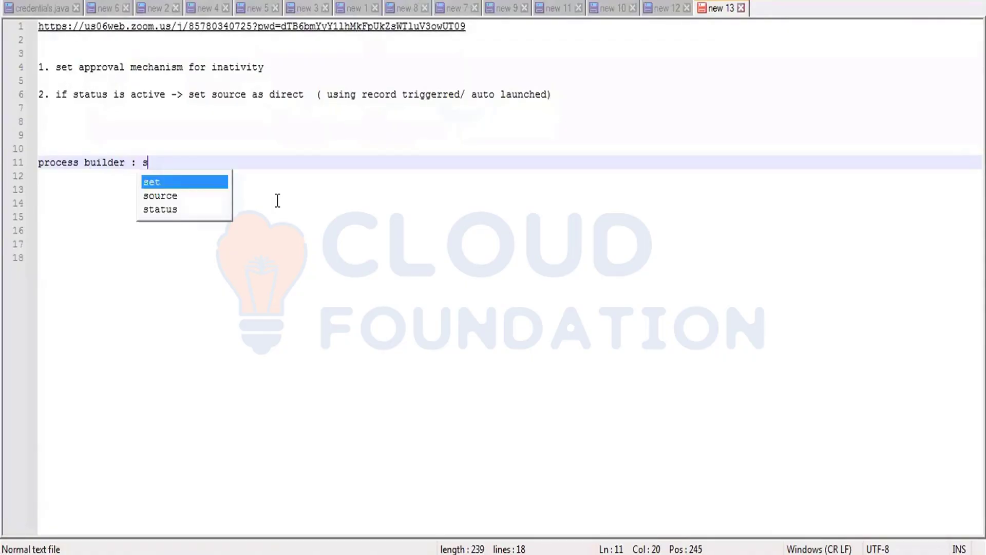
pyautogui.write('tatus is a')
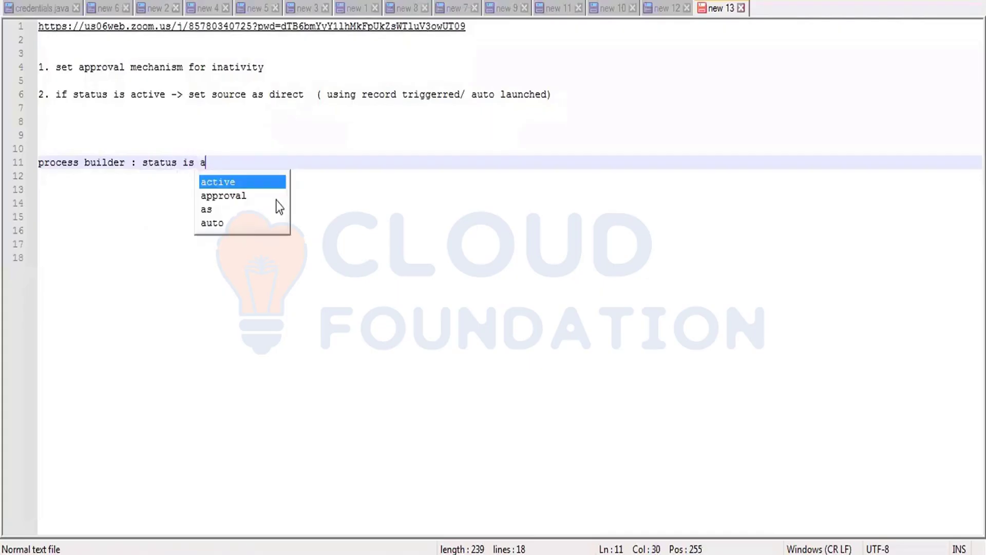
pyautogui.write('ctive')
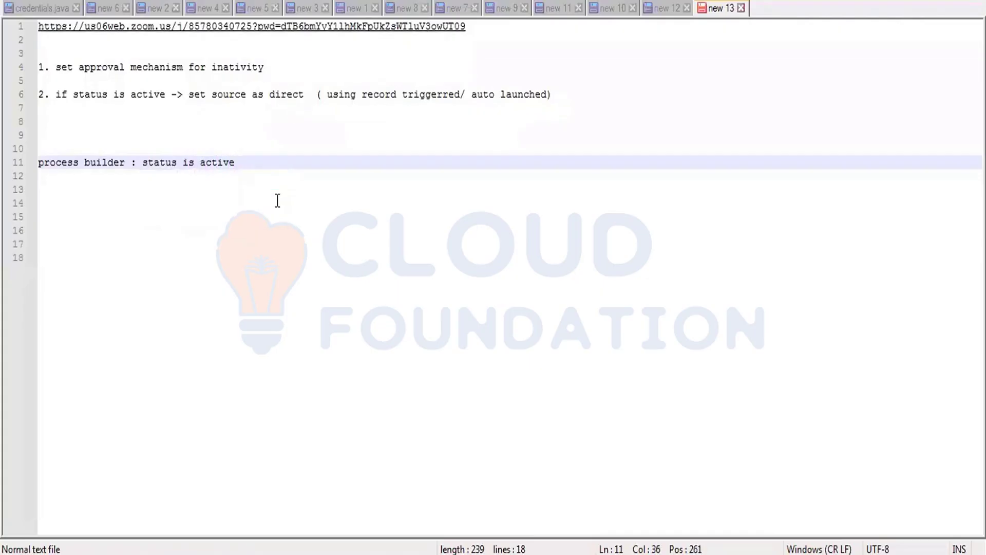
# - Extend line 11 of the notes with "-> id will be send to flow"
pyautogui.write('-> flow')
pyautogui.press('Left')
pyautogui.press('Left')
pyautogui.press('Right')
pyautogui.press('Left')
pyautogui.write('id will ')
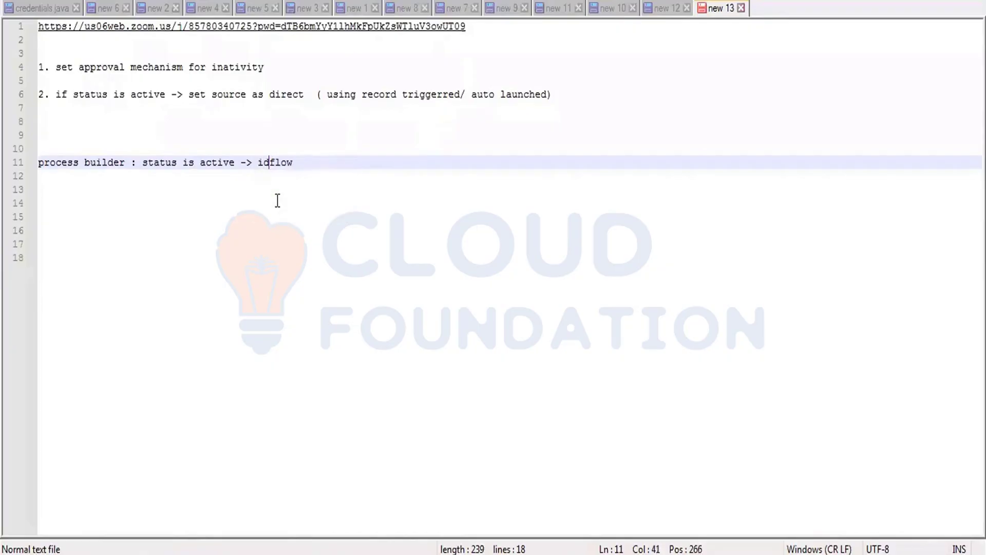
pyautogui.write('be send to flow')
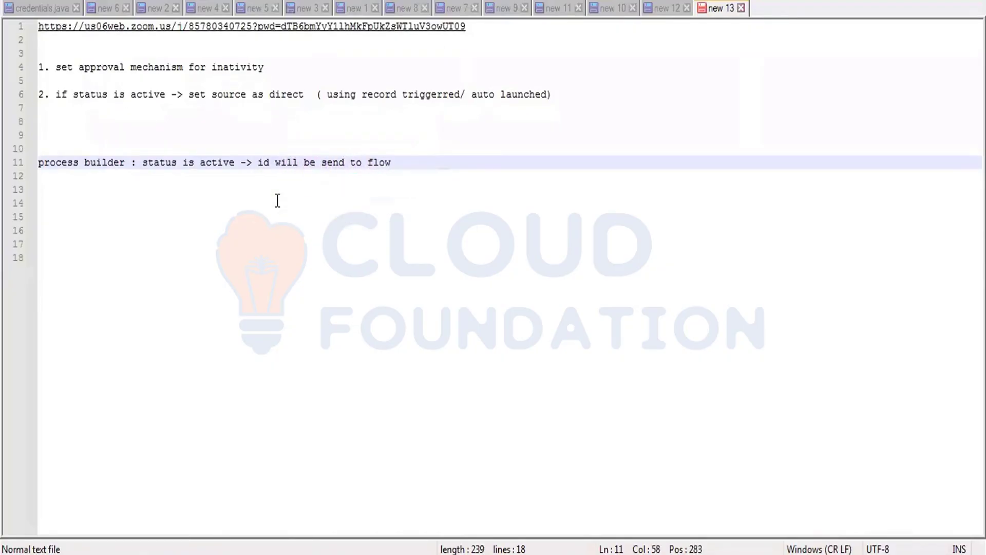
# - Finish the process builder note on line 11 with "-> get record with help of id and update record"
pyautogui.write('-> ')
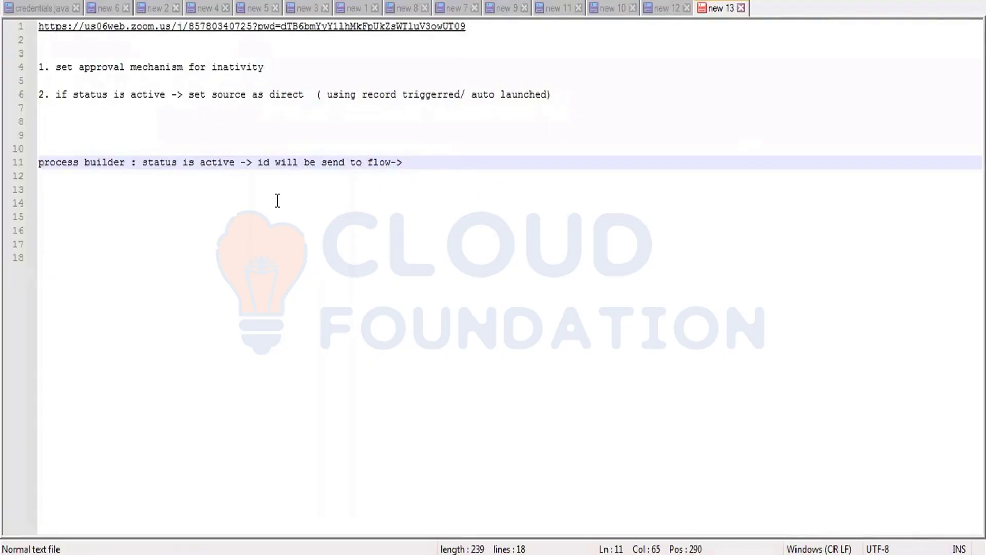
pyautogui.write('get rec')
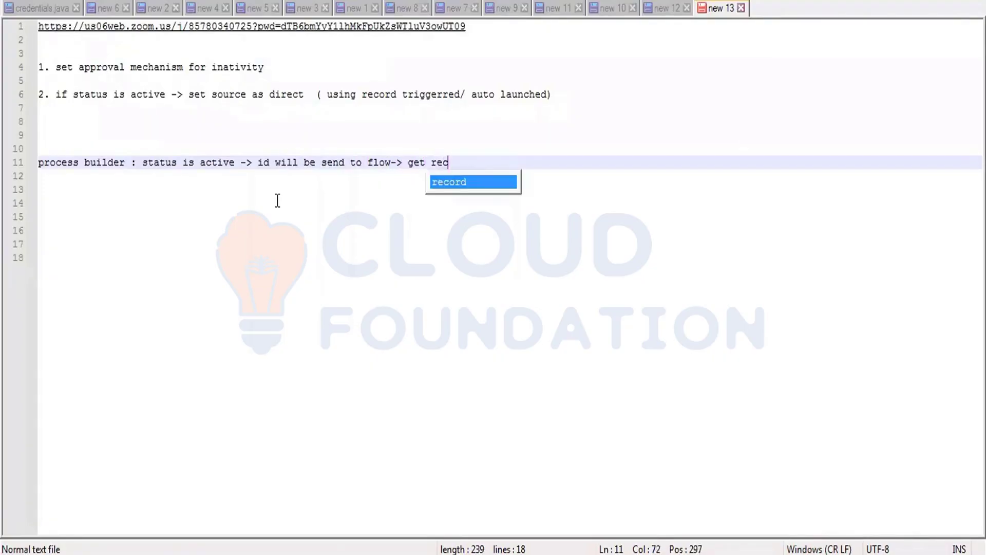
pyautogui.write('ord with ')
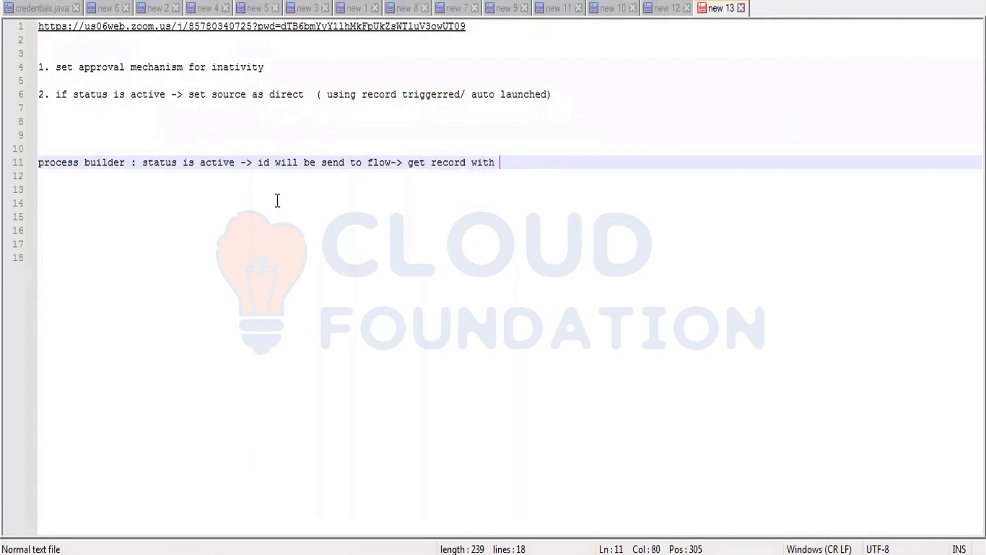
pyautogui.write('help of id and up')
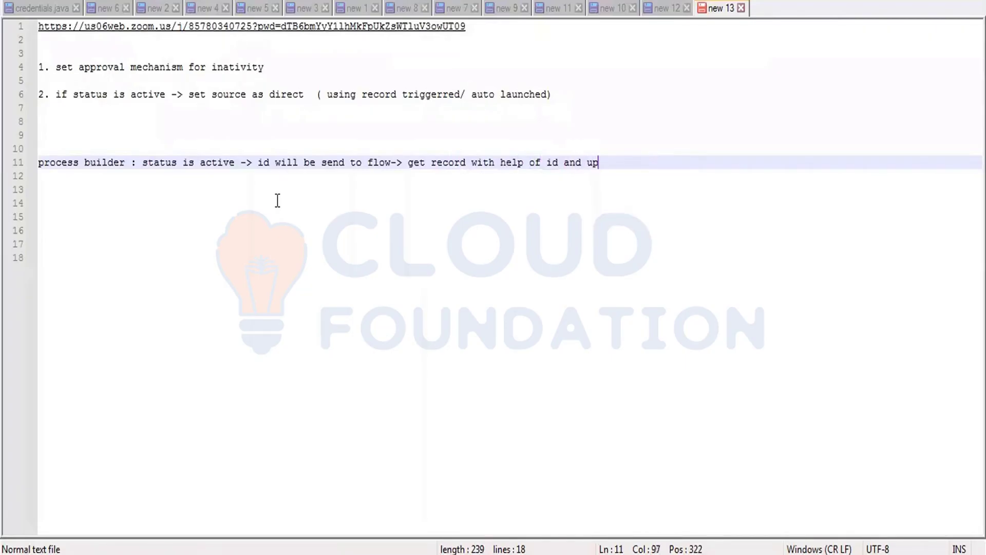
pyautogui.write('date record')
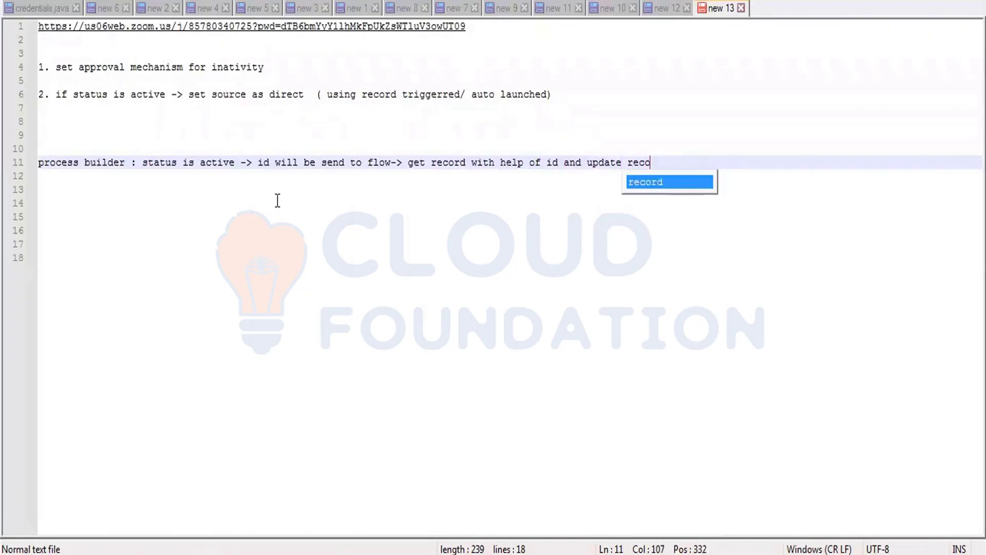
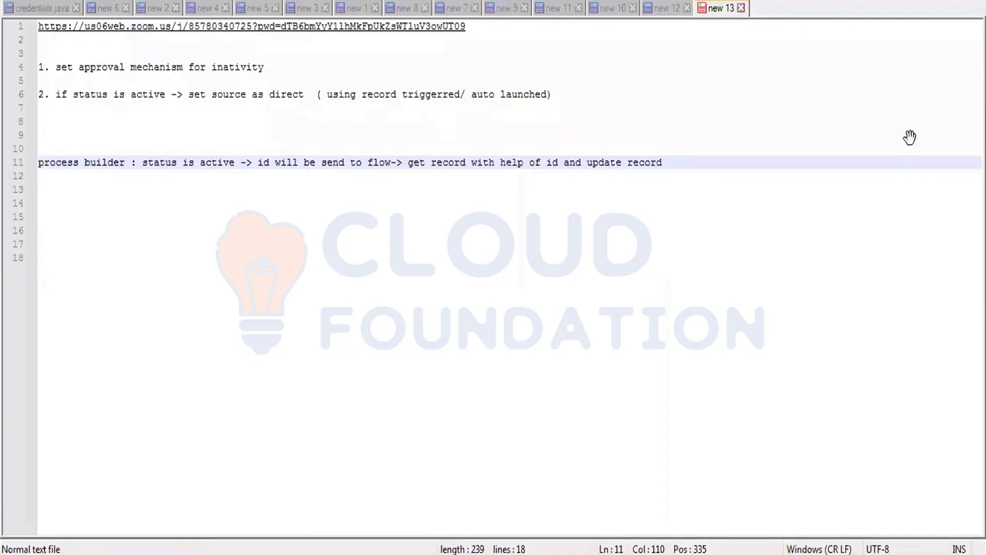
# - Switch to Flow Builder in Salesforce, return to the Flows list, and create a new Autolaunched Flow (No Trigger)
pyautogui.click(473, 551)
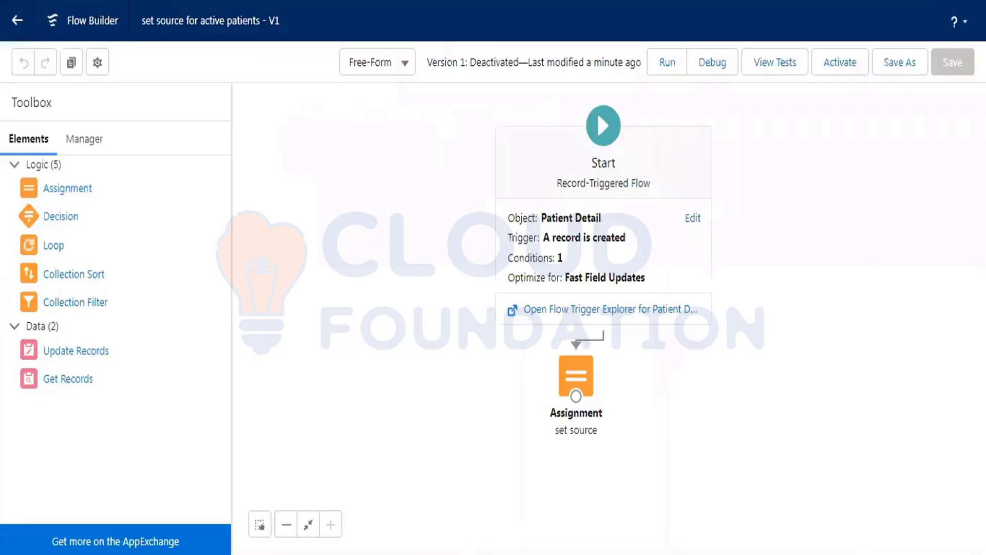
pyautogui.hotkey('alt', 'Tab')
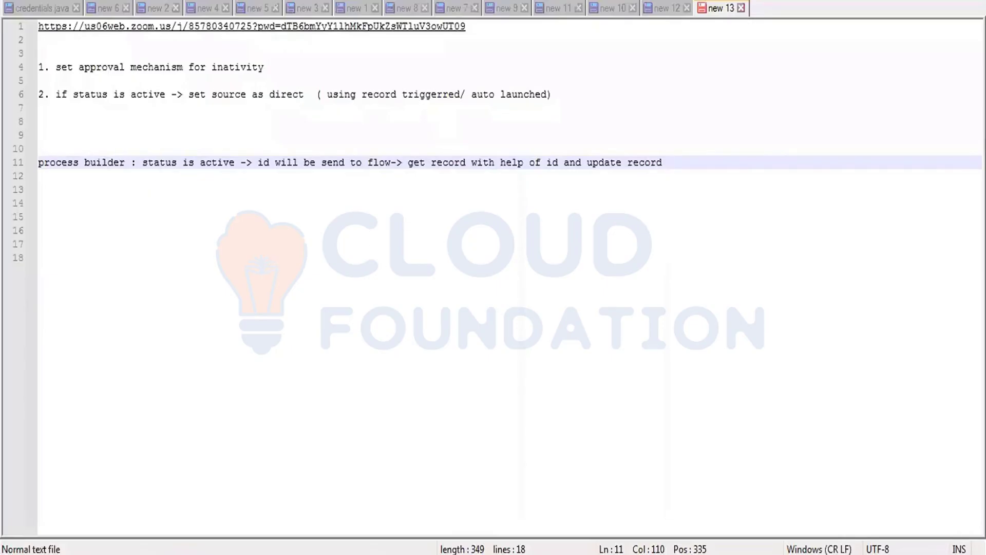
pyautogui.hotkey('alt', 'Tab')
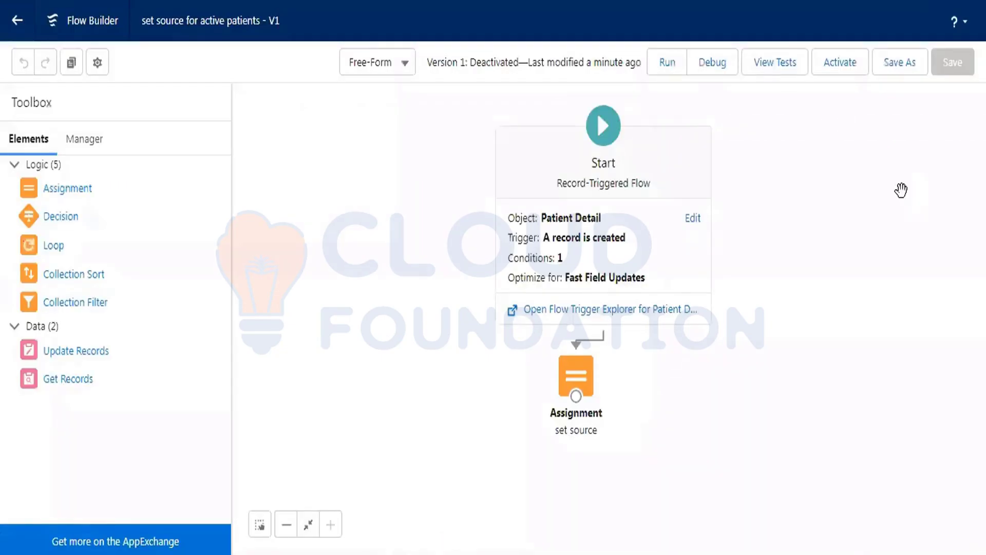
pyautogui.click(22, 28)
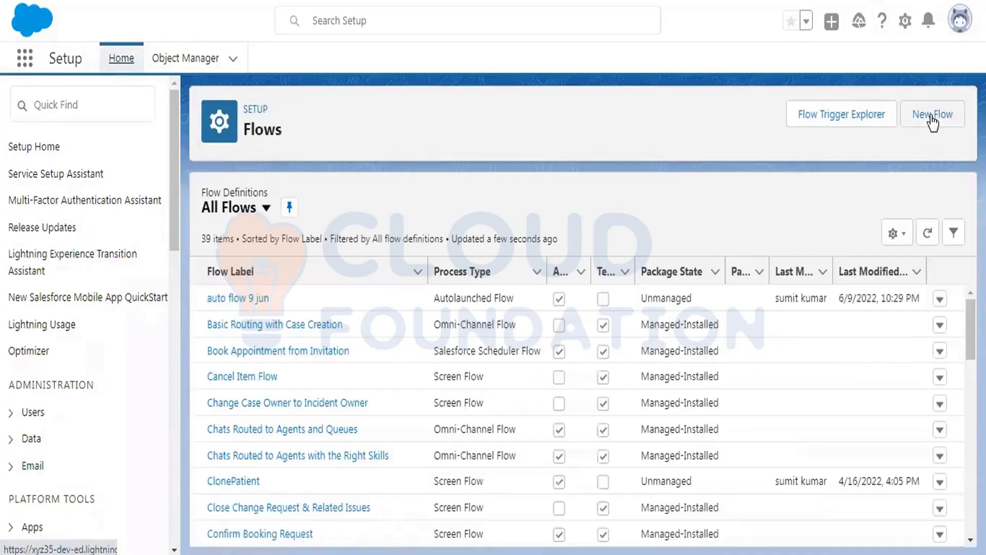
pyautogui.click(933, 119)
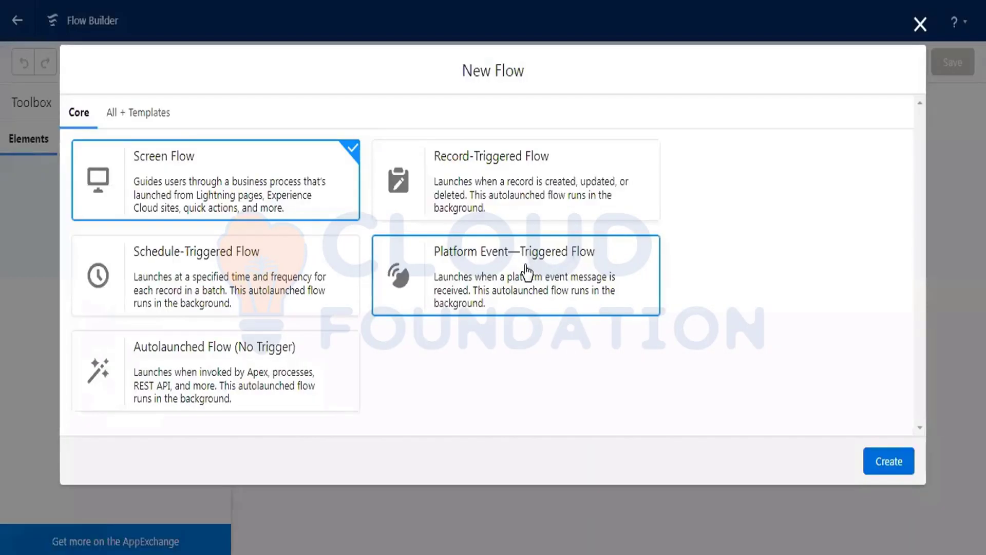
pyautogui.click(224, 379)
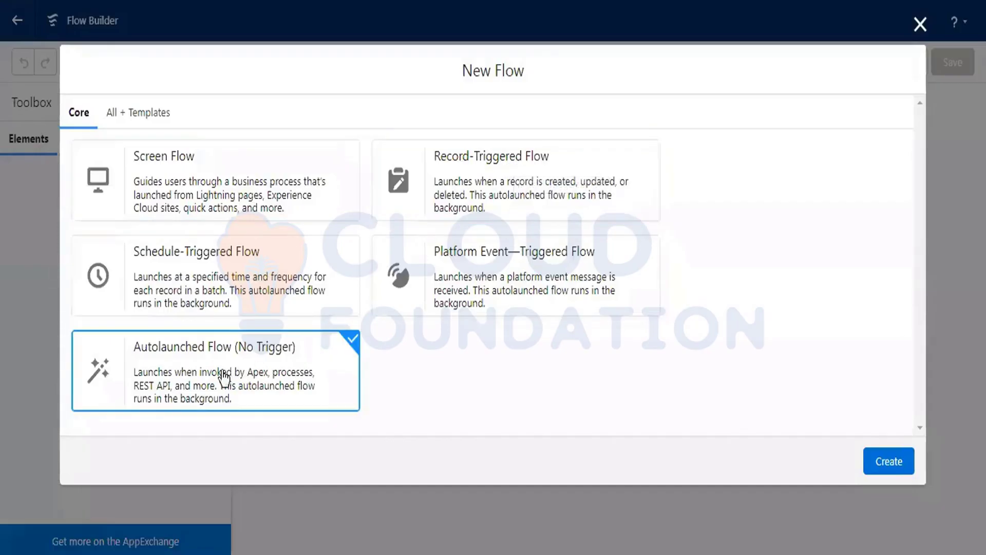
pyautogui.click(897, 461)
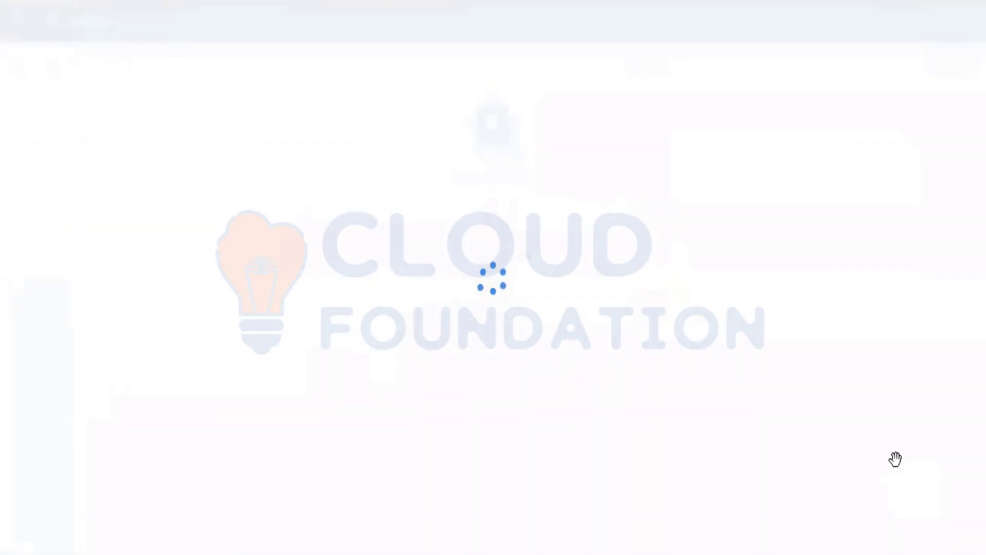
# - Change the new autolaunched flow to the Free-Form layout and display its resources in the toolbox
pyautogui.click(639, 64)
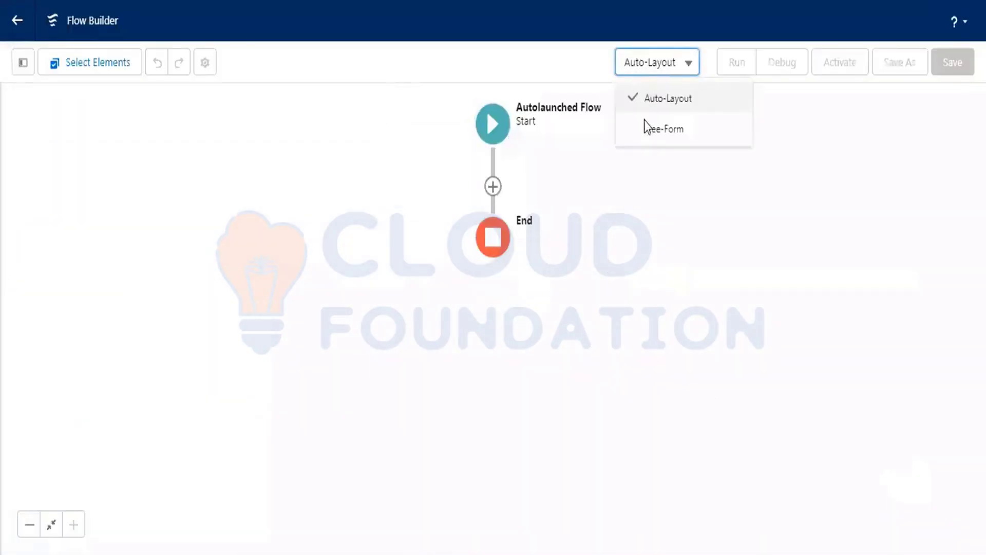
pyautogui.click(648, 129)
pyautogui.click(78, 139)
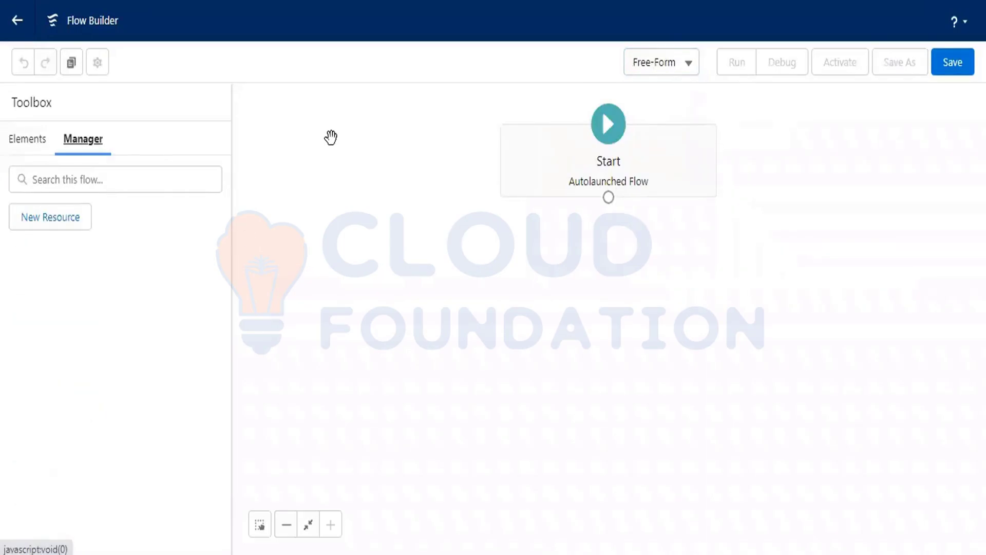
pyautogui.click(74, 220)
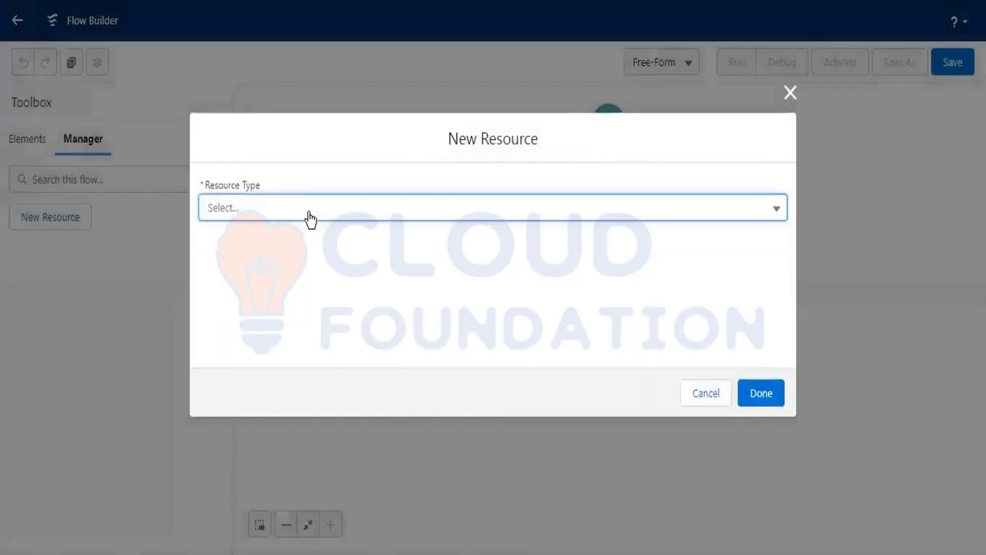
pyautogui.click(310, 220)
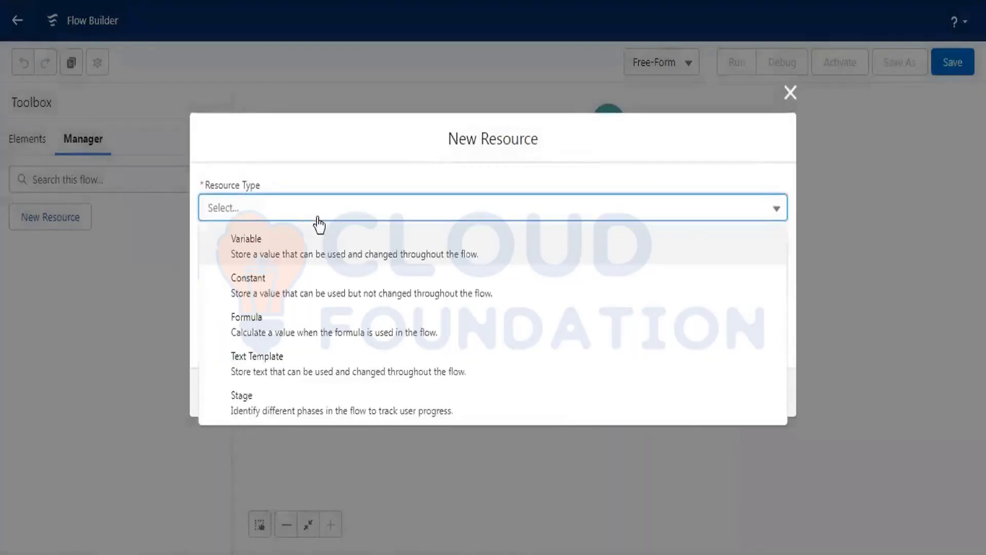
pyautogui.click(299, 259)
pyautogui.click(292, 246)
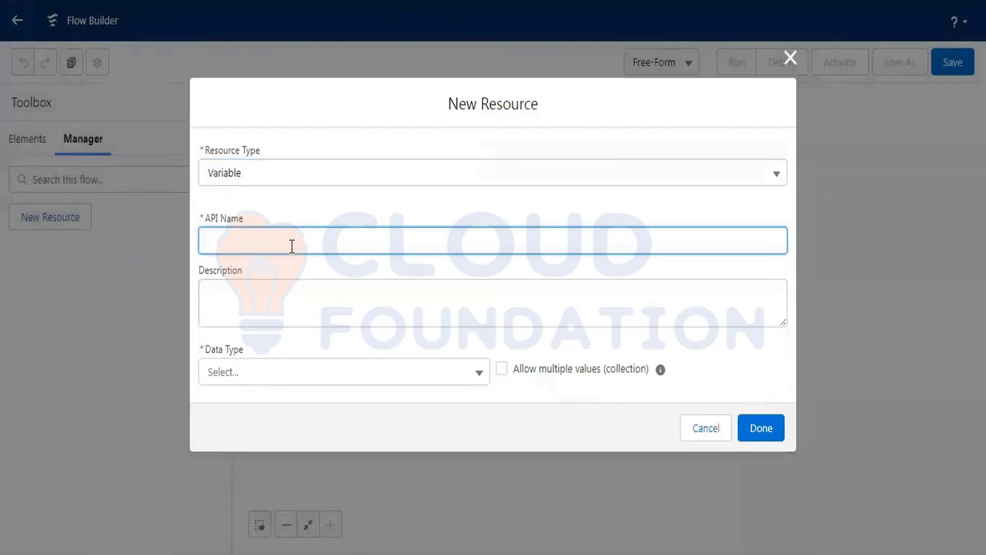
pyautogui.click(722, 434)
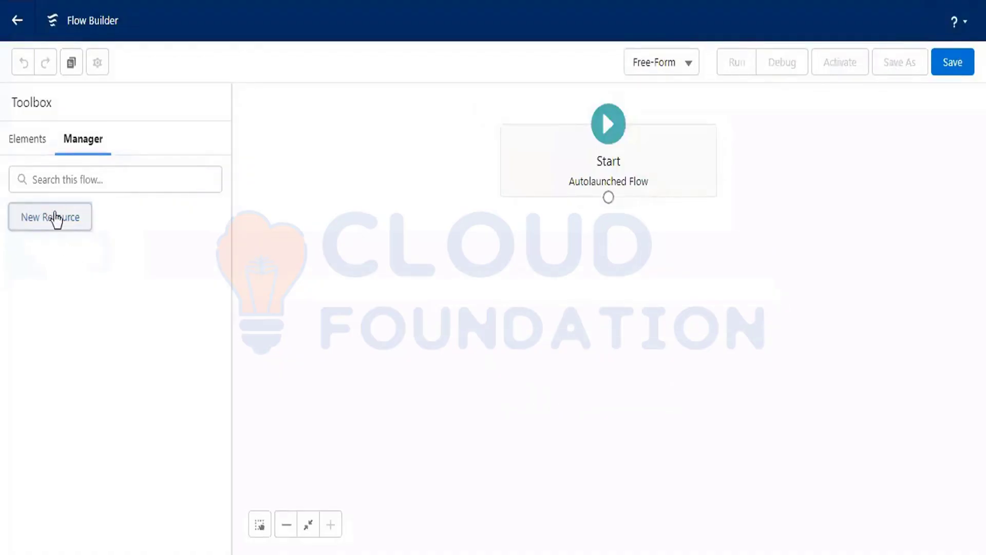
# - Start a new flow resource of type Variable with the API name "recordId"
pyautogui.click(53, 217)
pyautogui.click(264, 218)
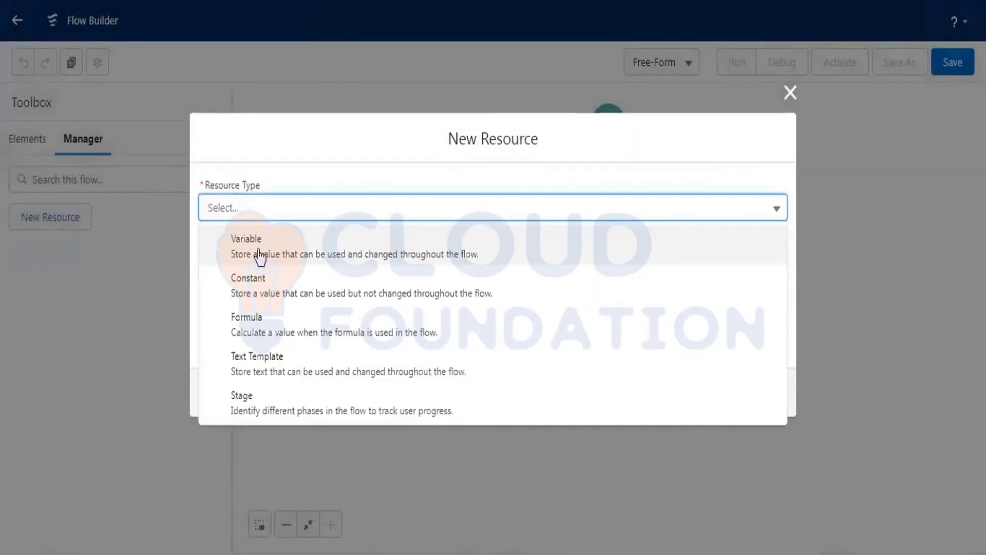
pyautogui.click(260, 255)
pyautogui.click(259, 248)
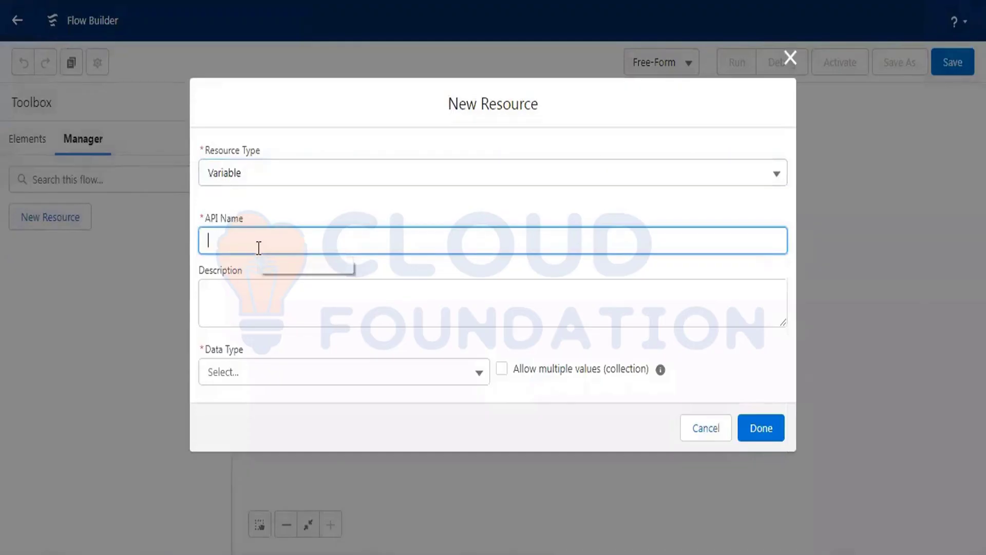
pyautogui.write('recordI')
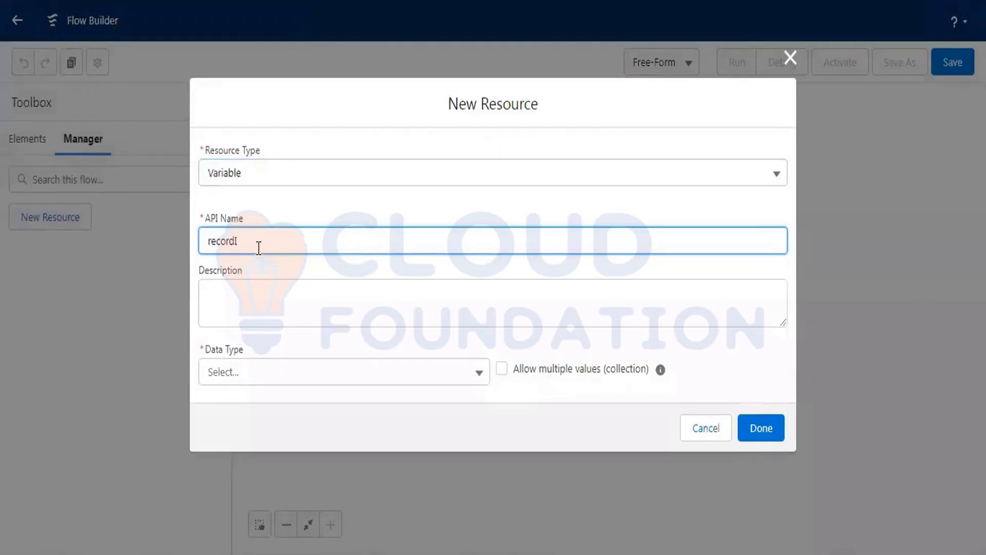
pyautogui.write('d')
# - Set the recordId variable's data type to Text, make it available for input and output, and finish creating it
pyautogui.click(298, 380)
pyautogui.click(252, 148)
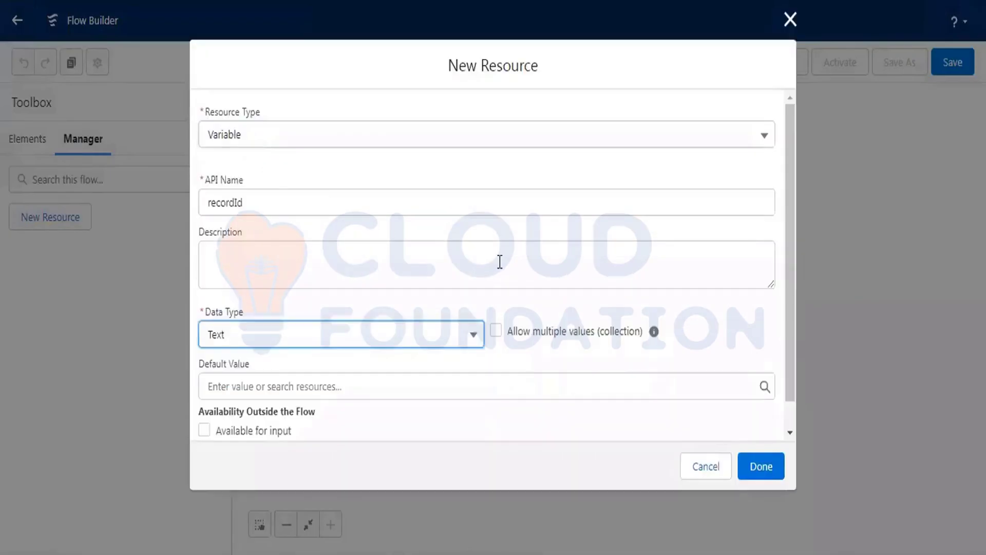
pyautogui.scroll(-1, 501, 262)
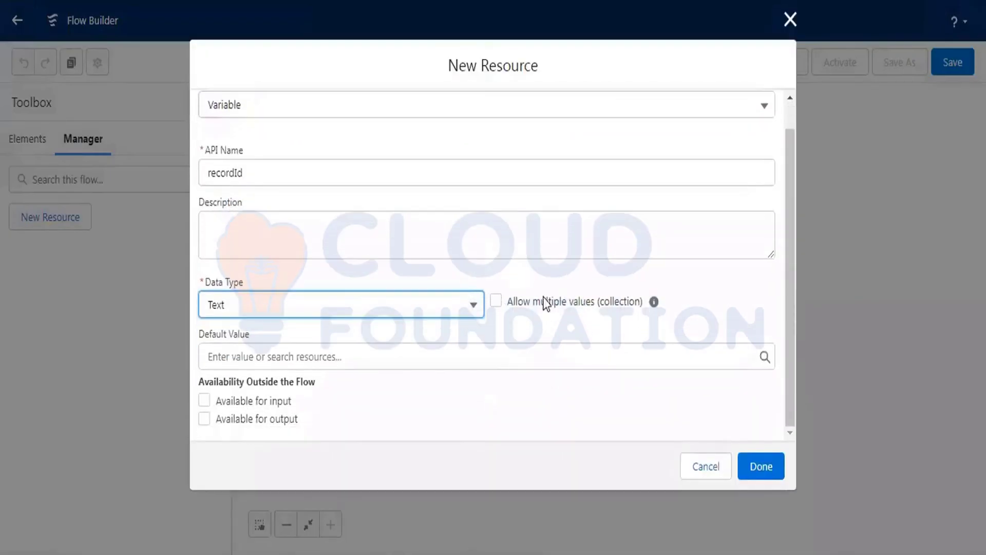
pyautogui.click(205, 401)
pyautogui.click(205, 418)
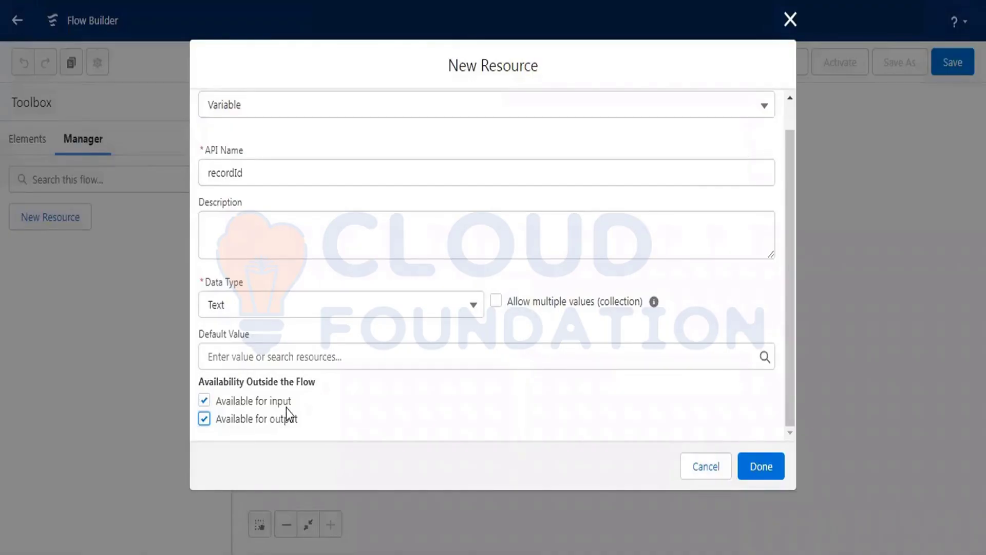
pyautogui.click(758, 476)
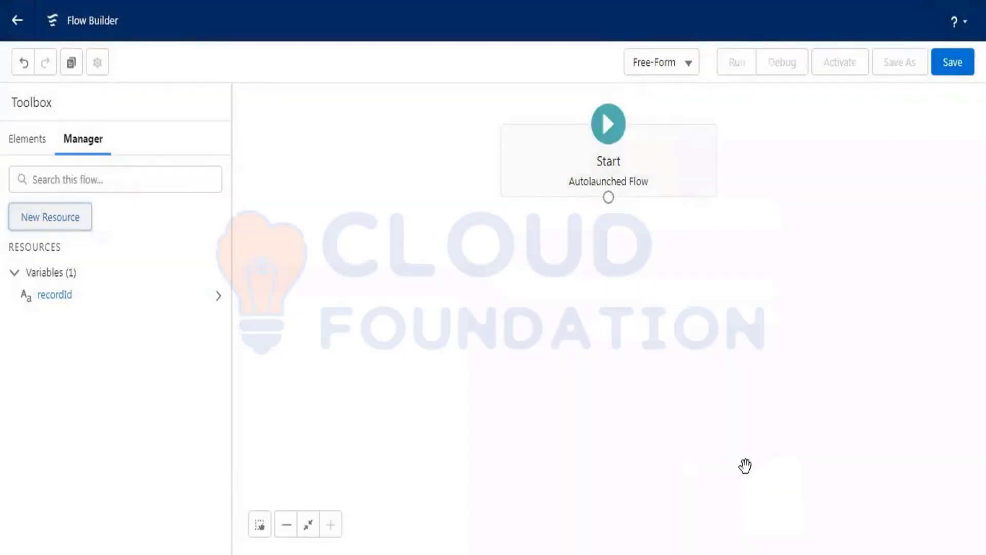
# - Add an Update Records element to the flow canvas with the label "update record" and API name "update_record"
pyautogui.click(19, 139)
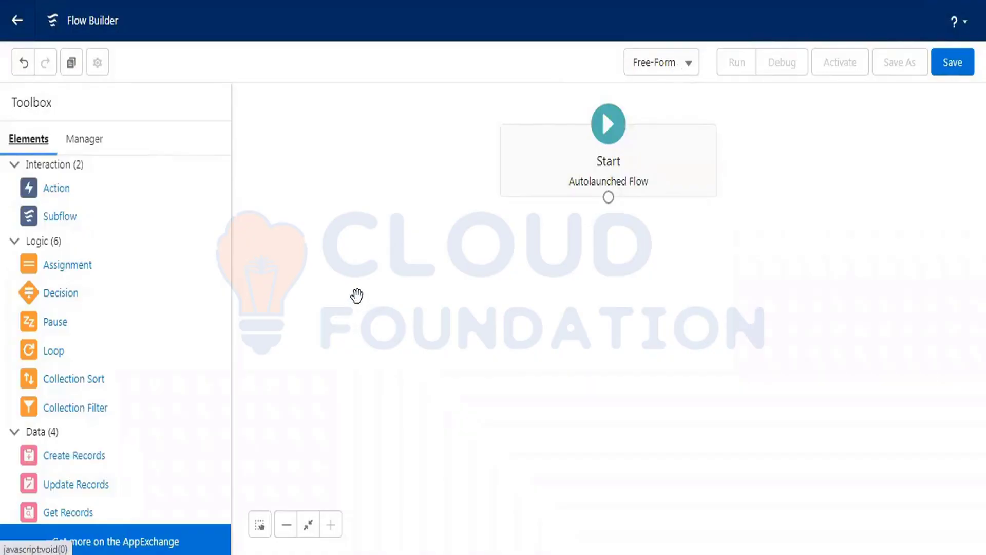
pyautogui.moveTo(73, 492); pyautogui.dragTo(544, 274)
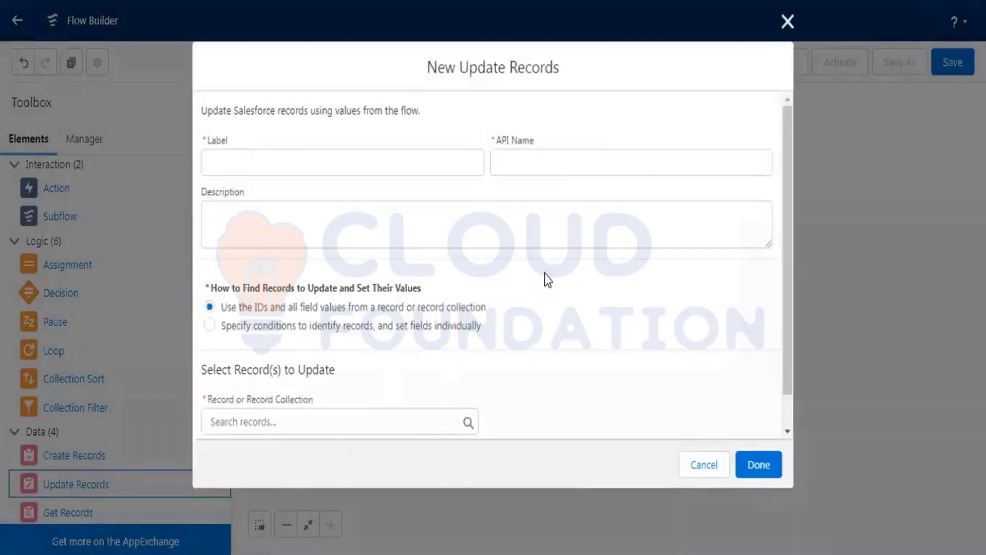
pyautogui.click(704, 465)
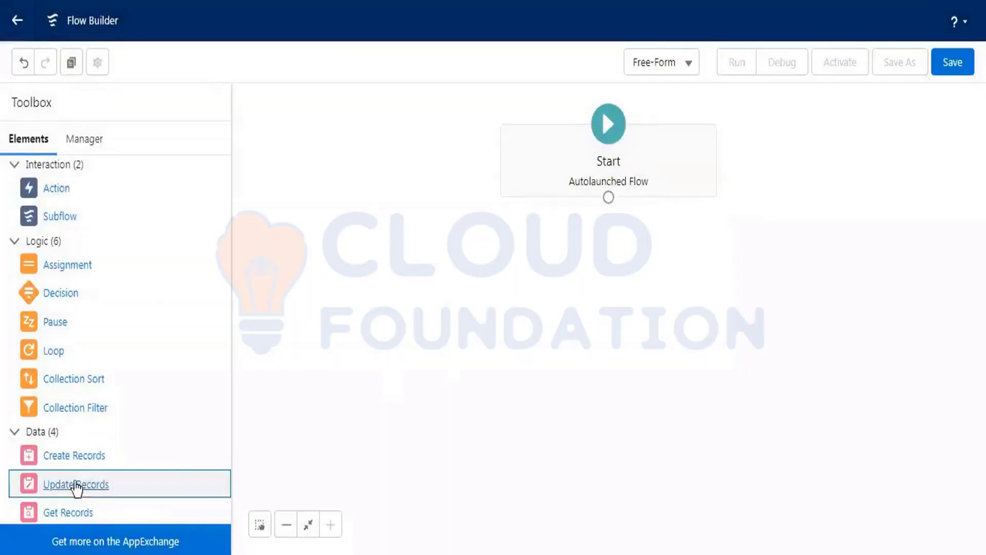
pyautogui.moveTo(75, 489); pyautogui.dragTo(444, 328)
pyautogui.moveTo(477, 307); pyautogui.dragTo(477, 308)
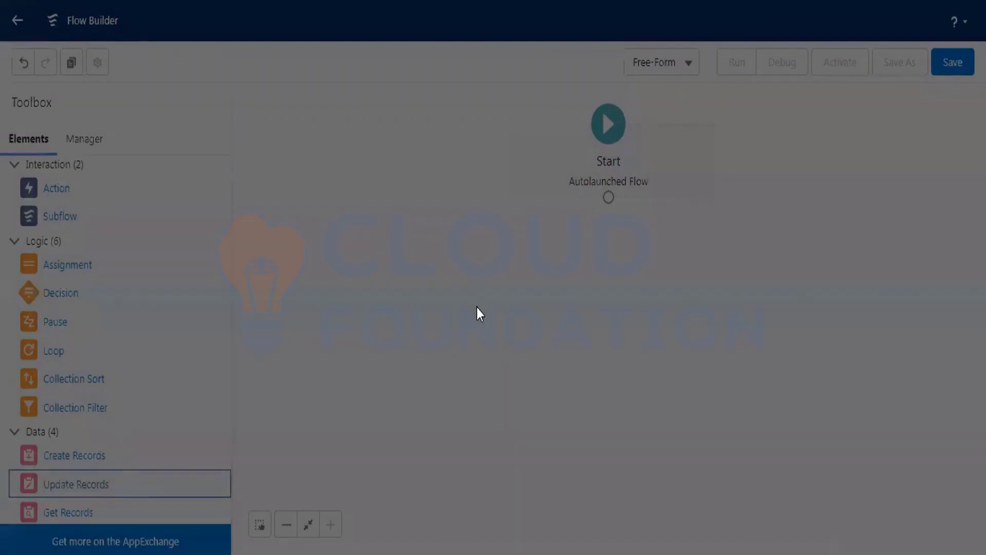
pyautogui.write('upda')
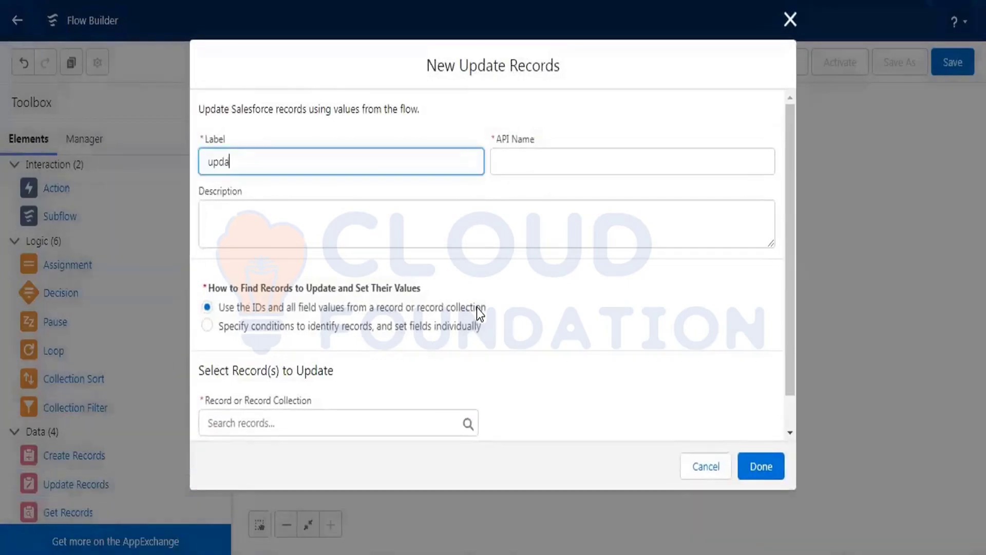
pyautogui.write('te record')
pyautogui.press('Tab')
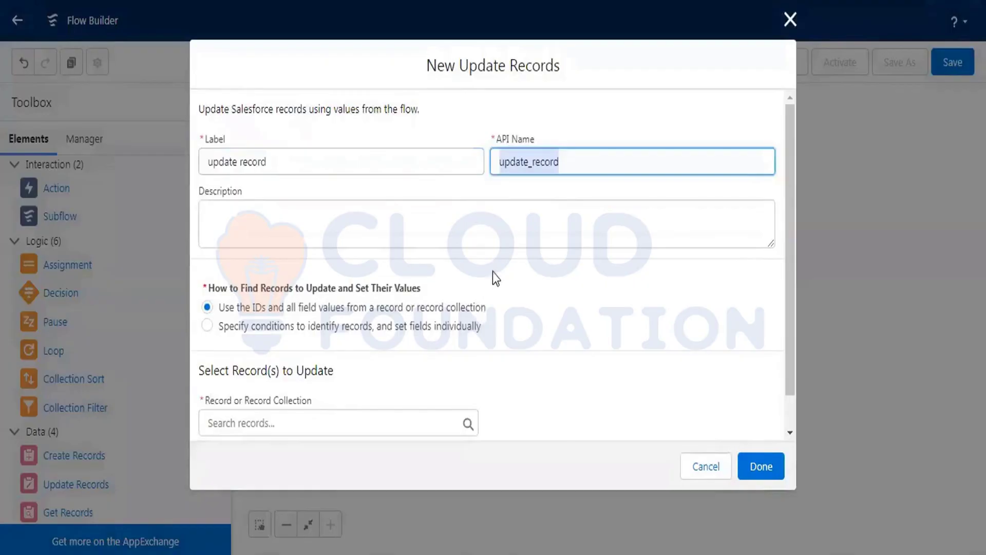
# - Have the element specify conditions to identify records and set fields individually, with Patient Detail as the object
pyautogui.scroll(-1, 493, 277)
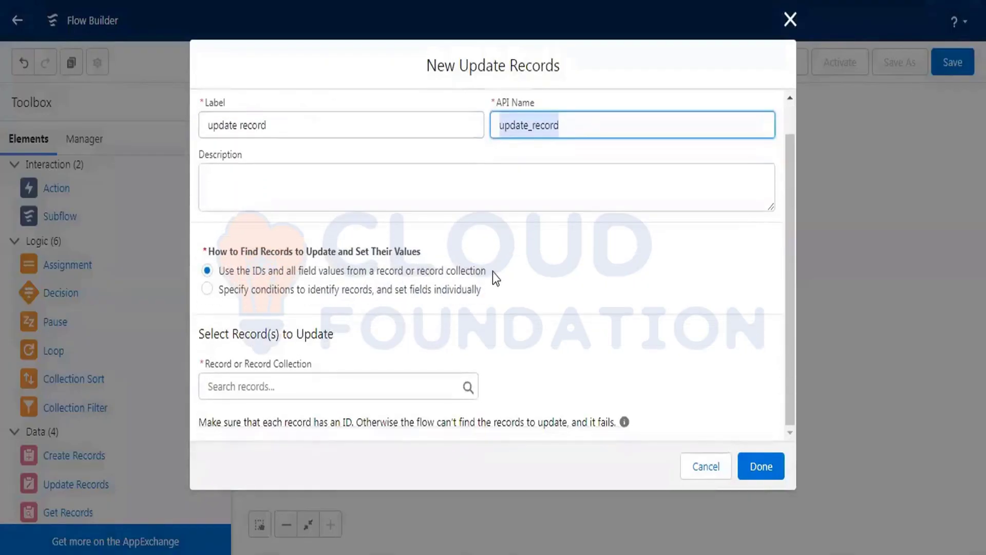
pyautogui.click(269, 293)
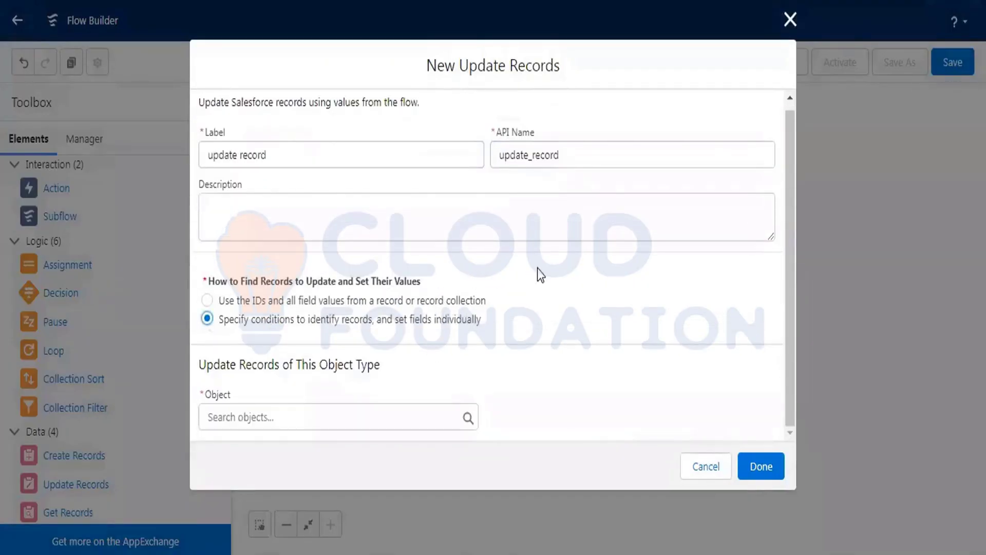
pyautogui.click(293, 417)
pyautogui.write('pat')
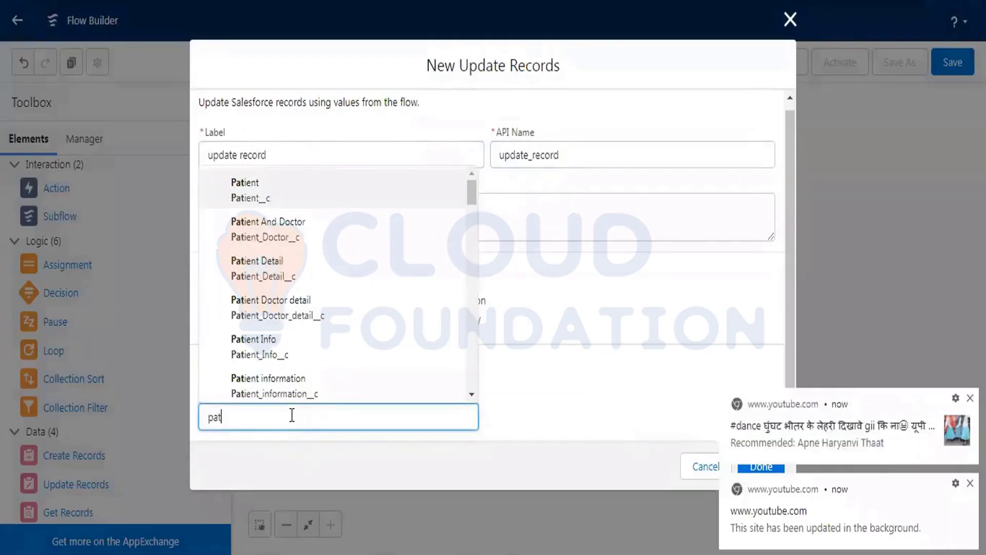
pyautogui.write('ient d')
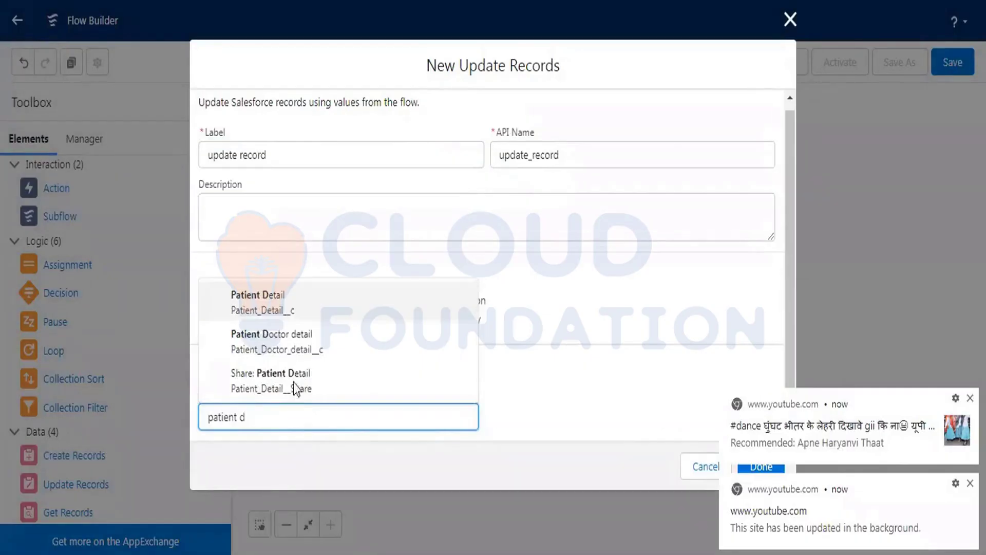
pyautogui.click(292, 304)
# - Filter the Patient Detail records with the condition Id Equals the recordId variable
pyautogui.scroll(-5, 559, 250)
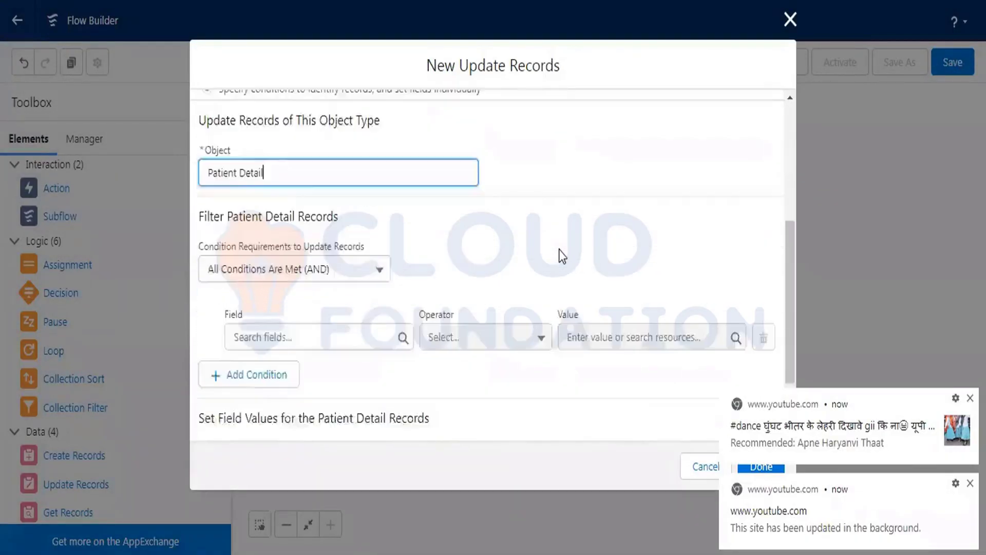
pyautogui.scroll(-2, 559, 250)
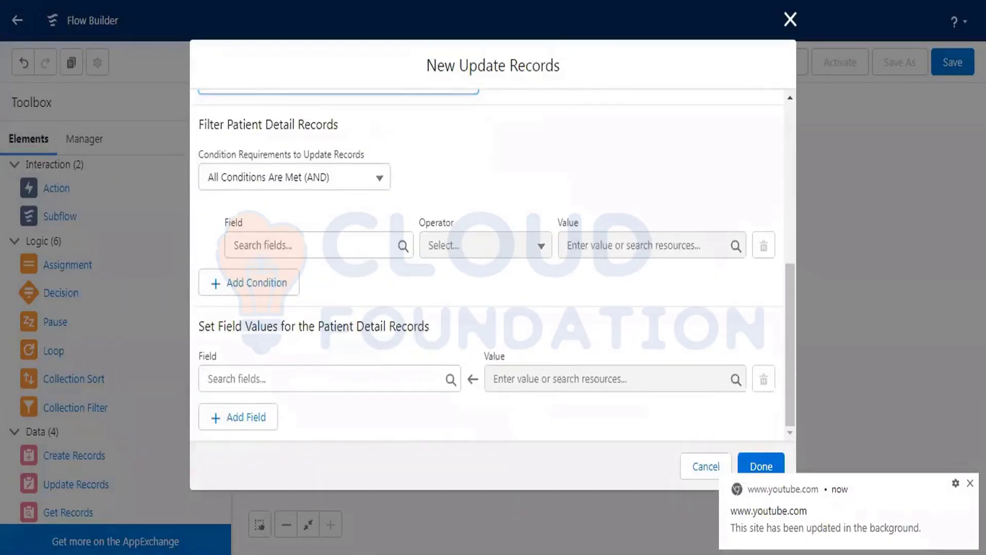
pyautogui.click(288, 246)
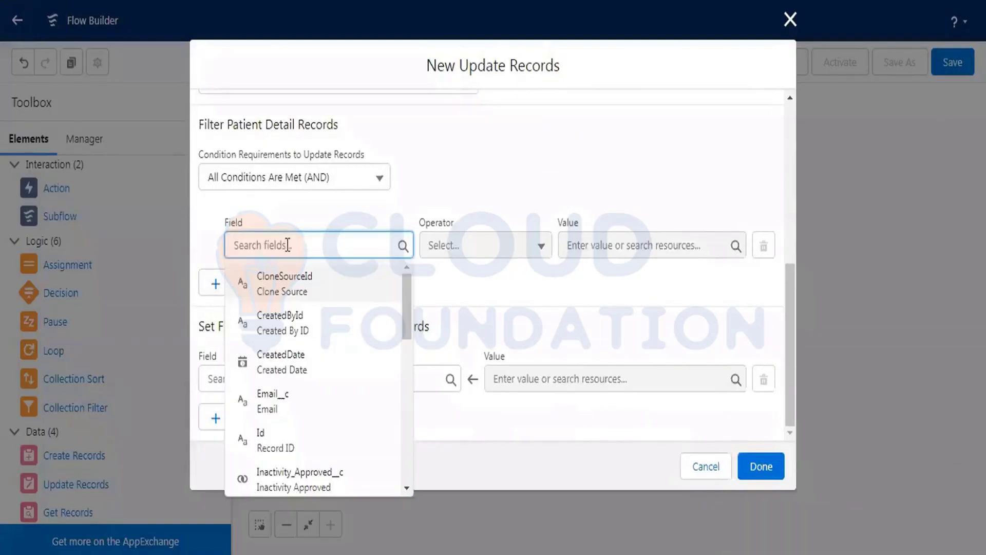
pyautogui.write('id')
pyautogui.click(278, 361)
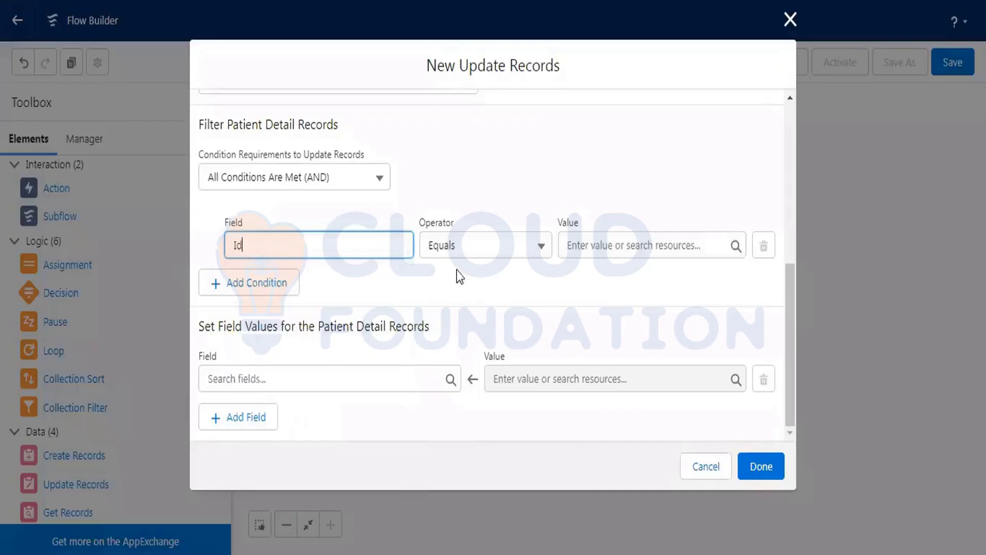
pyautogui.click(610, 240)
pyautogui.write('rec')
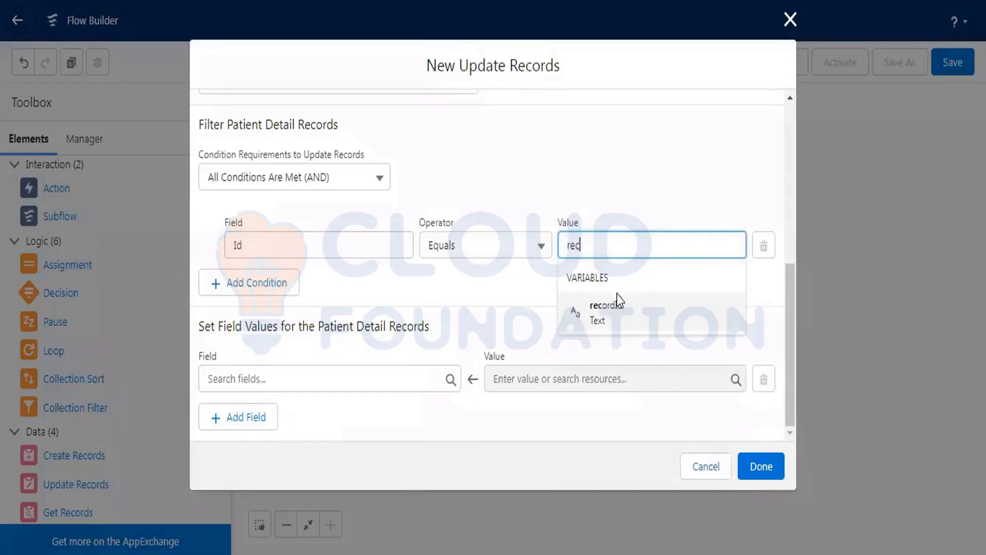
pyautogui.click(616, 298)
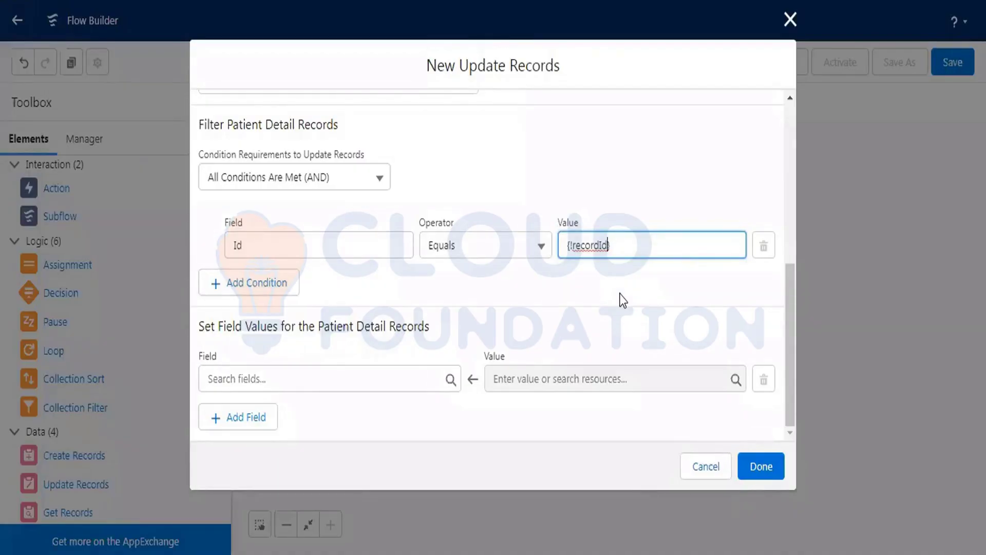
# - Set the Source__c field value to Direct, finish the update record element, and connect Start to it
pyautogui.click(331, 383)
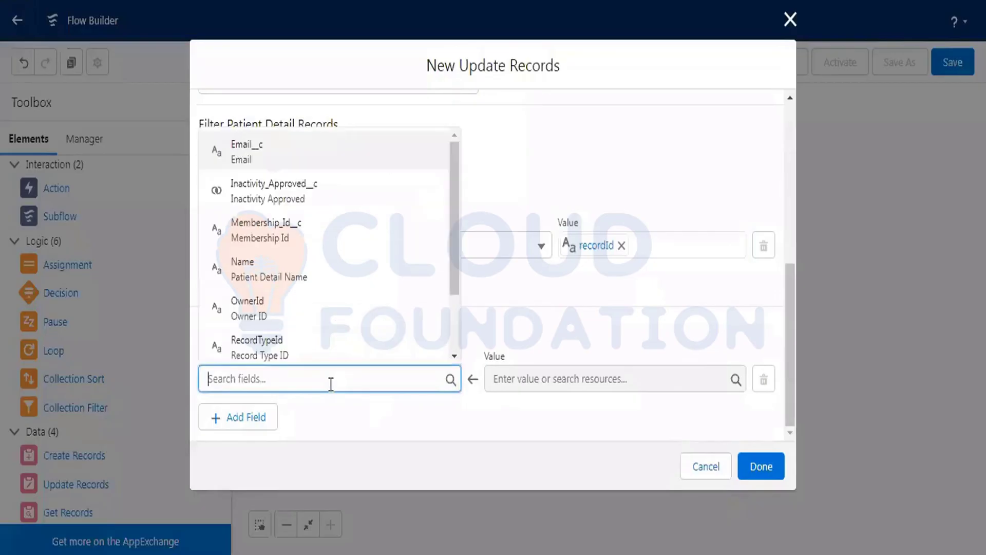
pyautogui.scroll(-3, 337, 266)
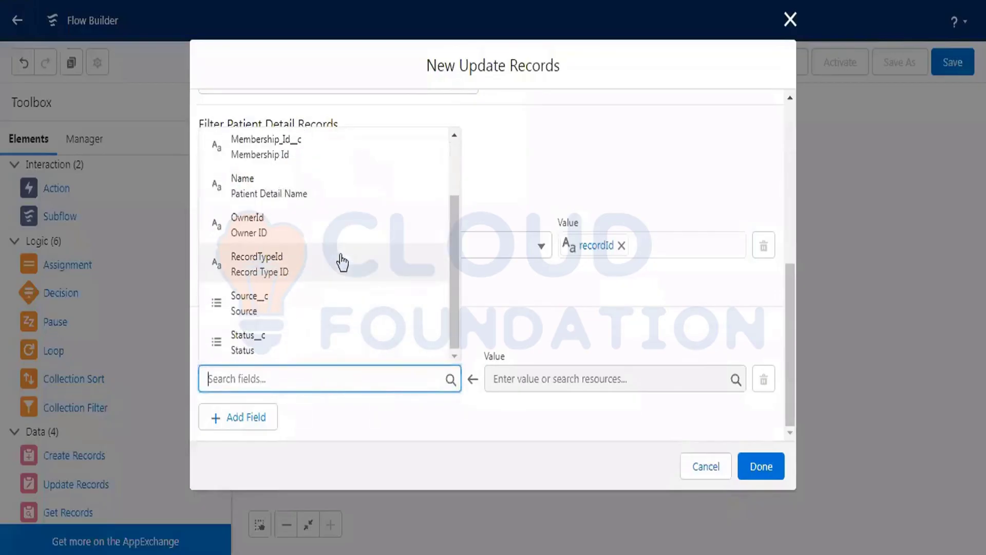
pyautogui.click(289, 309)
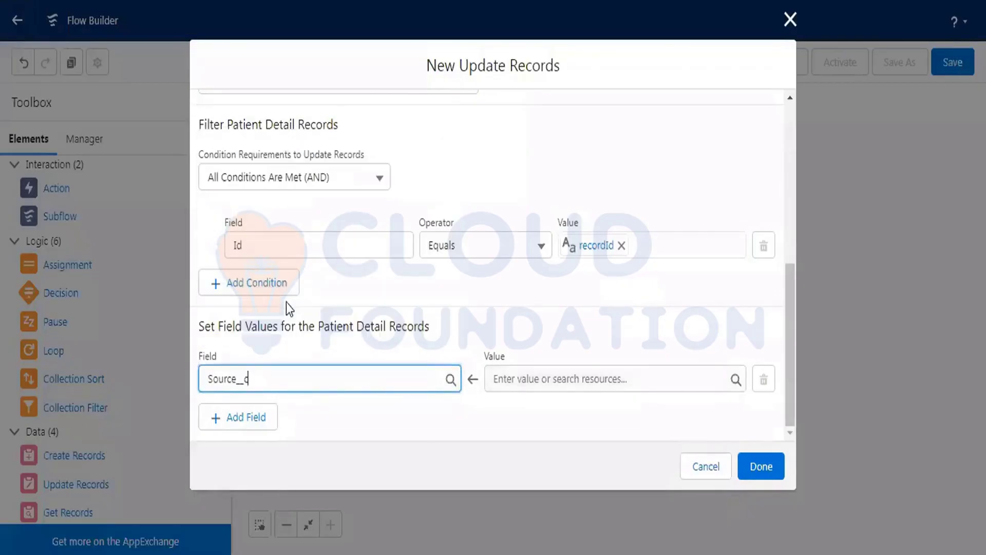
pyautogui.click(524, 377)
pyautogui.click(532, 290)
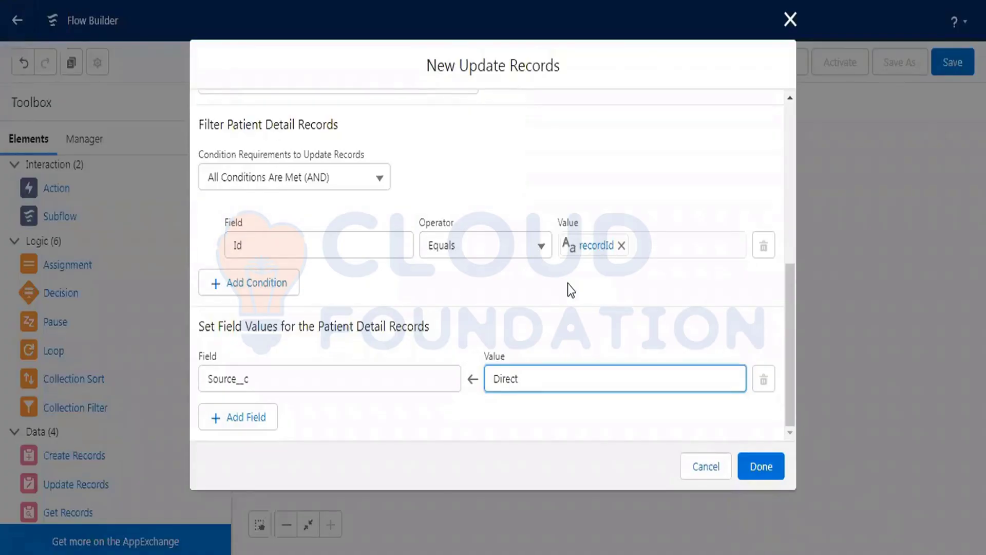
pyautogui.click(778, 469)
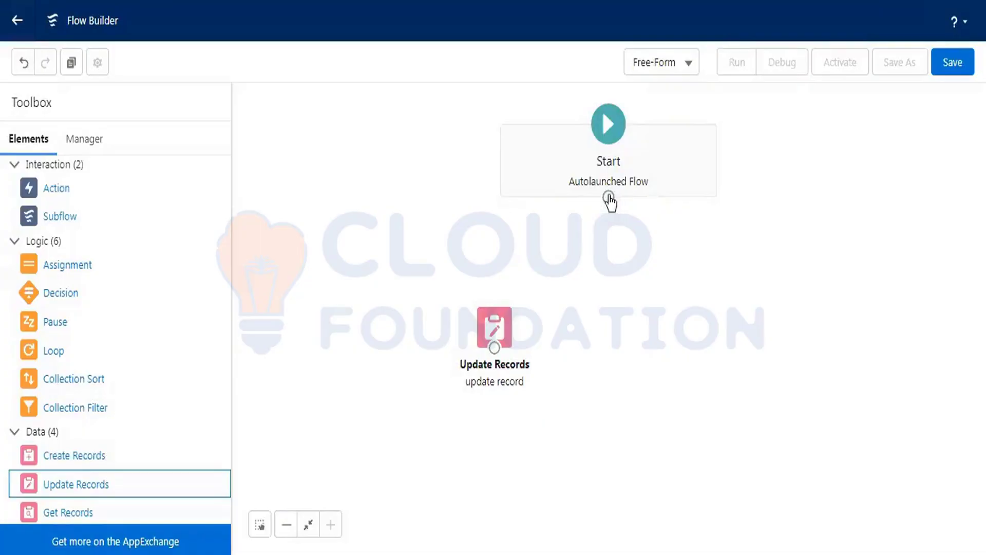
pyautogui.moveTo(609, 198); pyautogui.dragTo(506, 310)
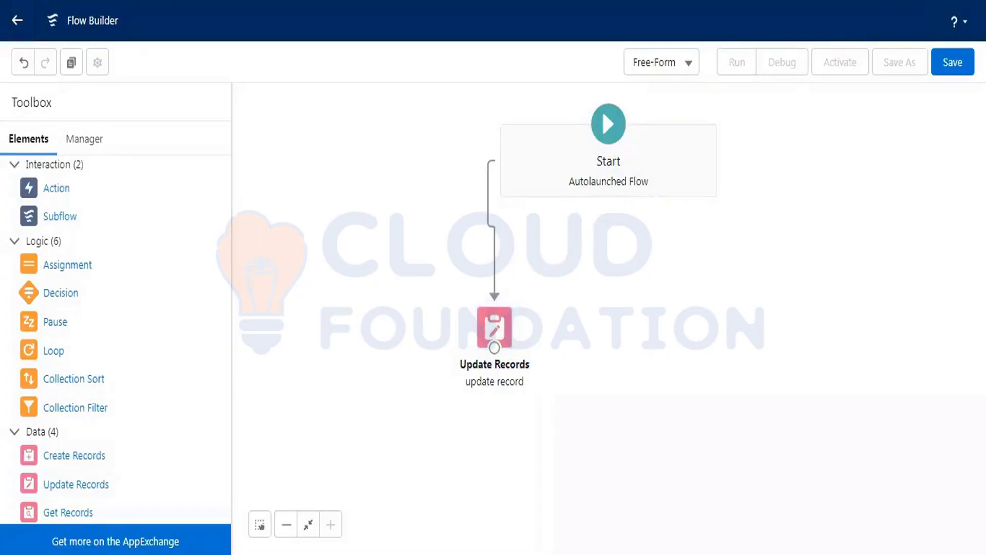
# - Save the flow with the label "auto launch 9 jan" and API name "auto_launch_9_jan", and activate it
pyautogui.click(953, 63)
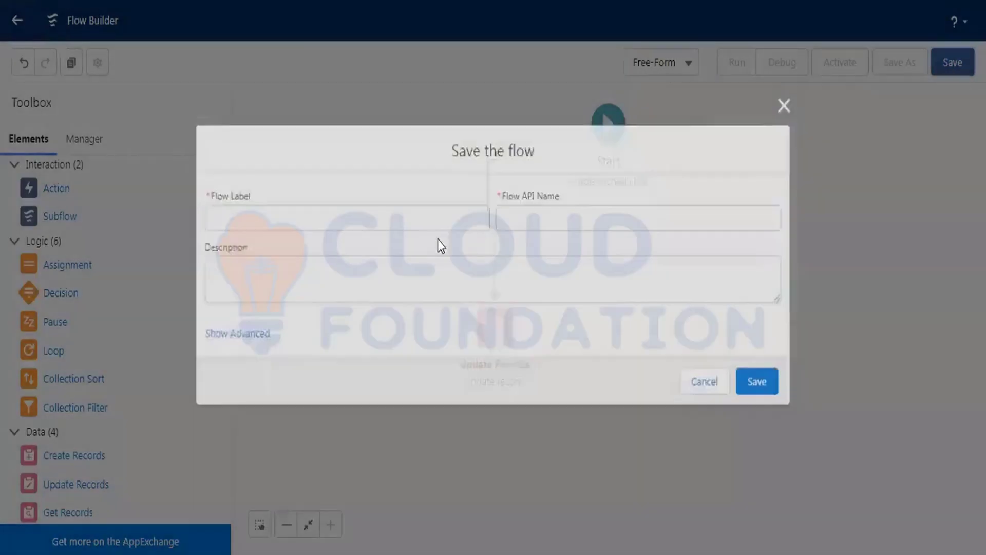
pyautogui.write('aut')
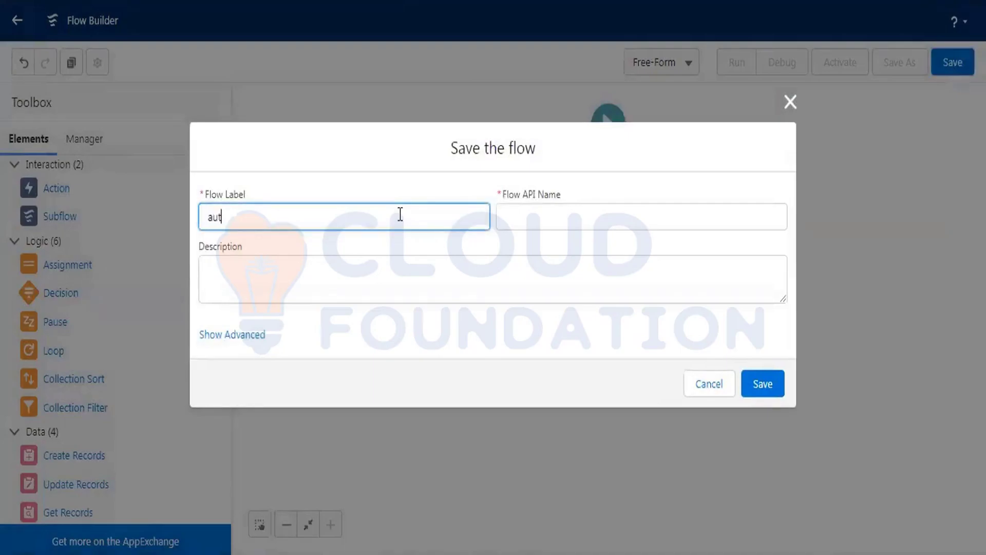
pyautogui.write('o launch 9 jan')
pyautogui.press('Tab')
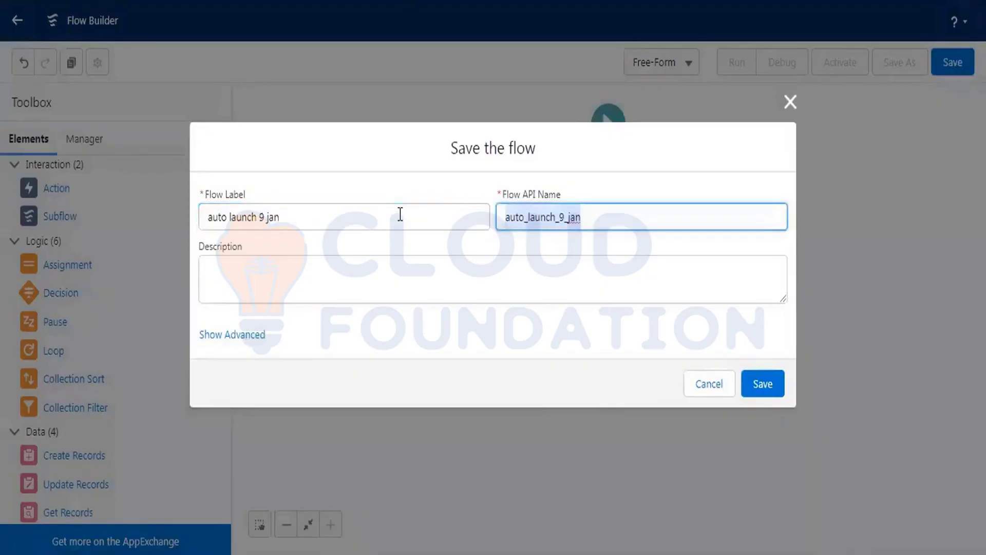
pyautogui.click(757, 384)
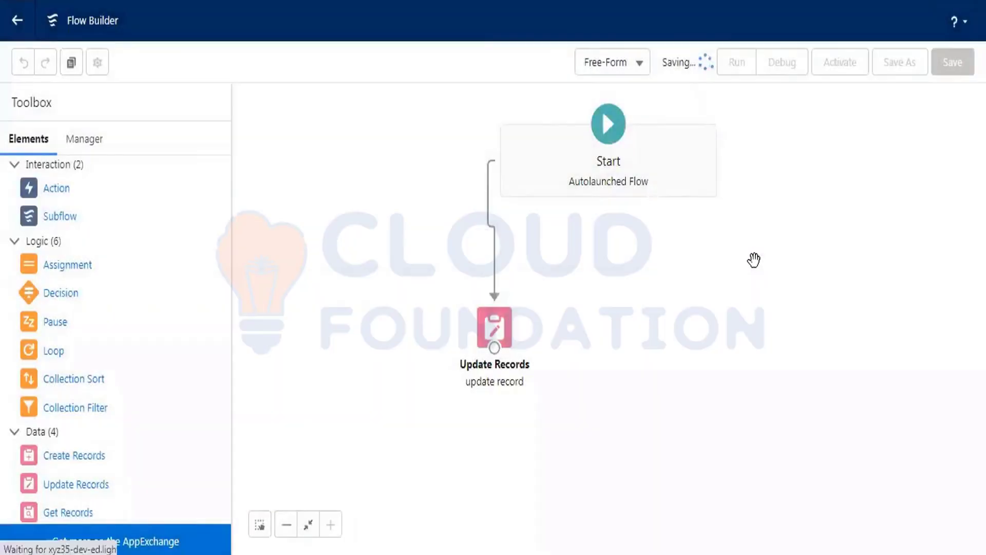
pyautogui.click(827, 67)
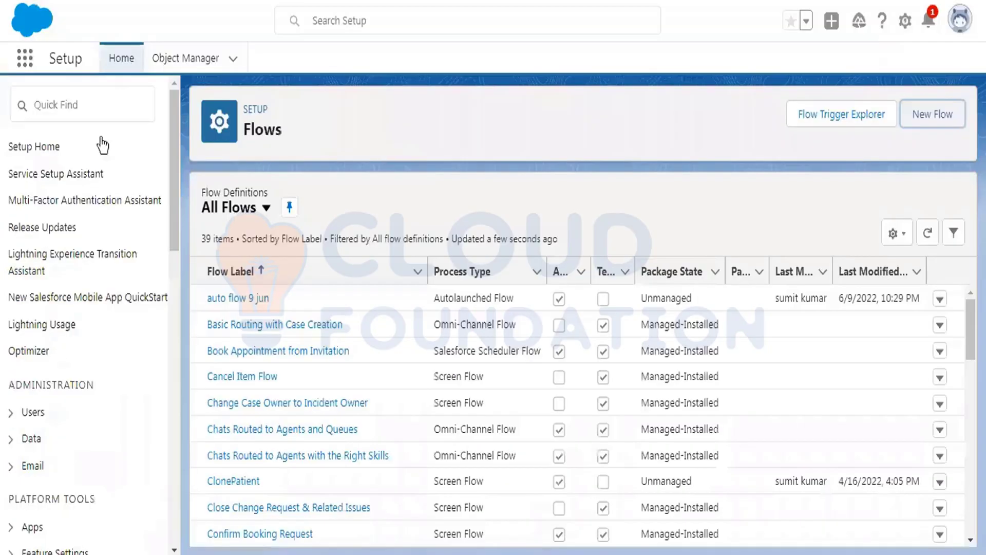
# - Return to Salesforce Setup, find and open Process Builder, and start a new process
pyautogui.click(62, 98)
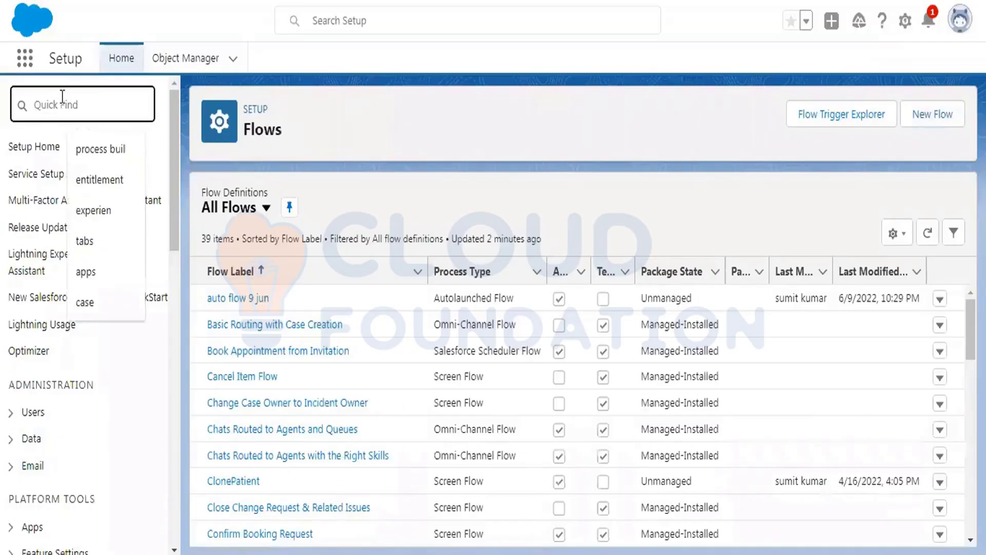
pyautogui.write('pr')
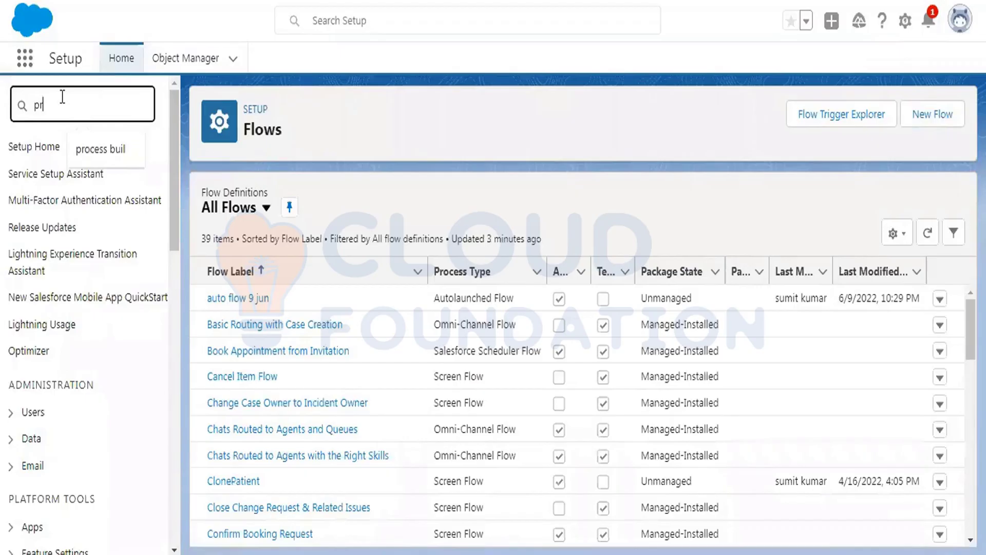
pyautogui.write('ocess b')
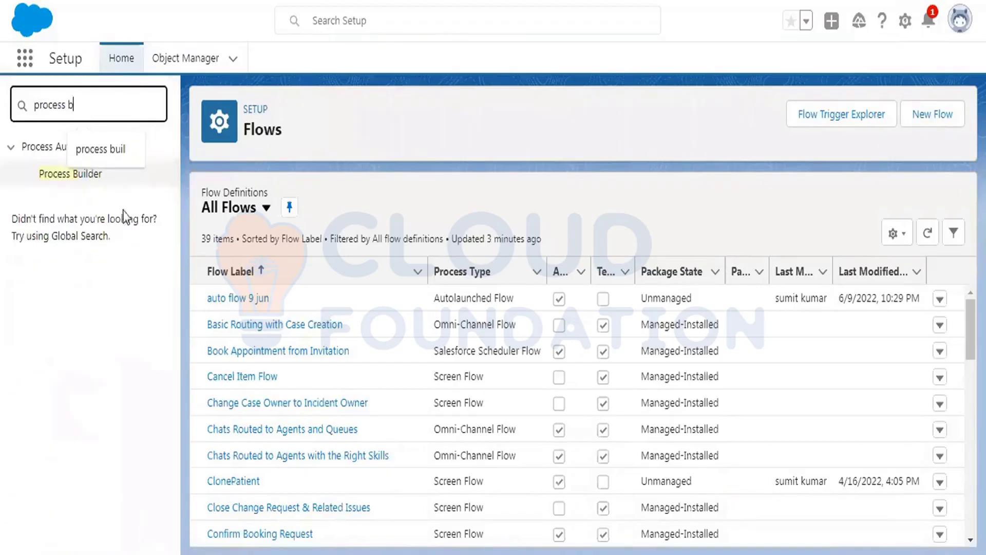
pyautogui.click(82, 177)
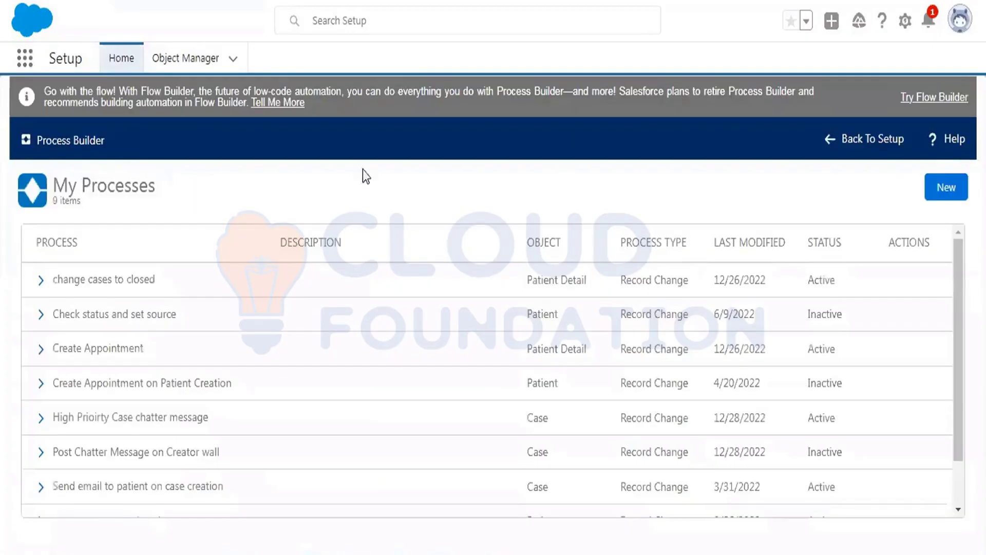
pyautogui.click(948, 186)
pyautogui.click(591, 410)
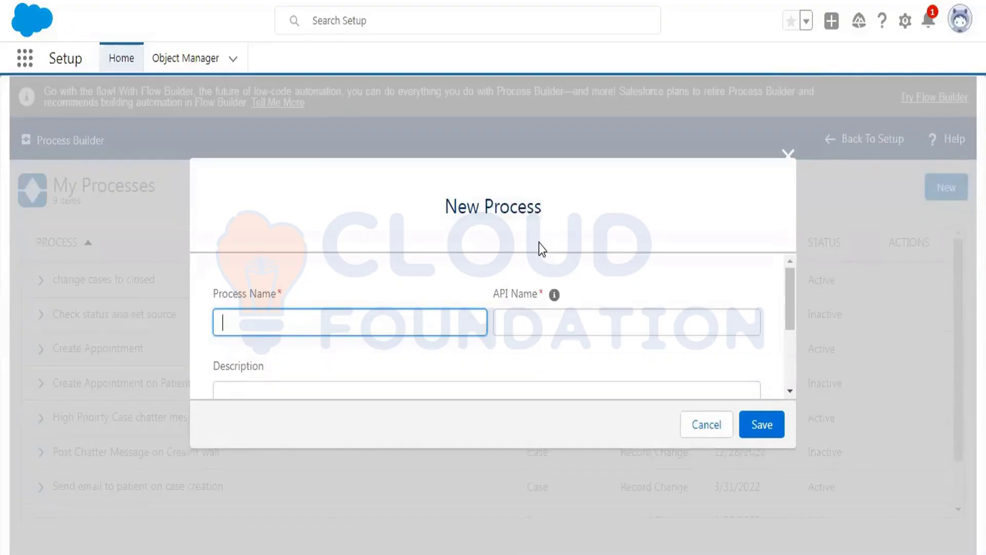
# - Name the process "call flow 9 jan", have it start when a record changes, and save it
pyautogui.write('call flow 9 jan')
pyautogui.press('Tab')
pyautogui.click(665, 322)
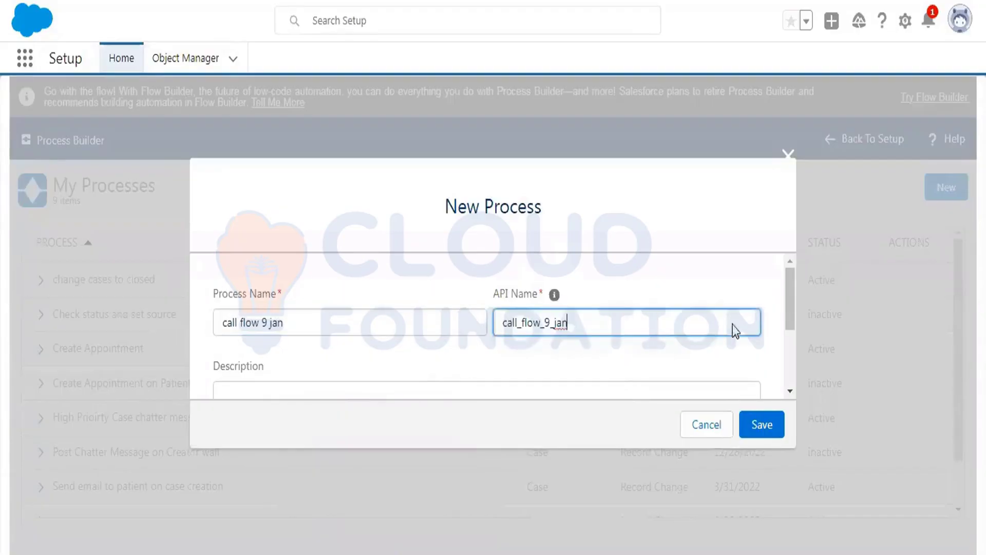
pyautogui.scroll(-3, 291, 378)
pyautogui.click(277, 340)
pyautogui.click(308, 375)
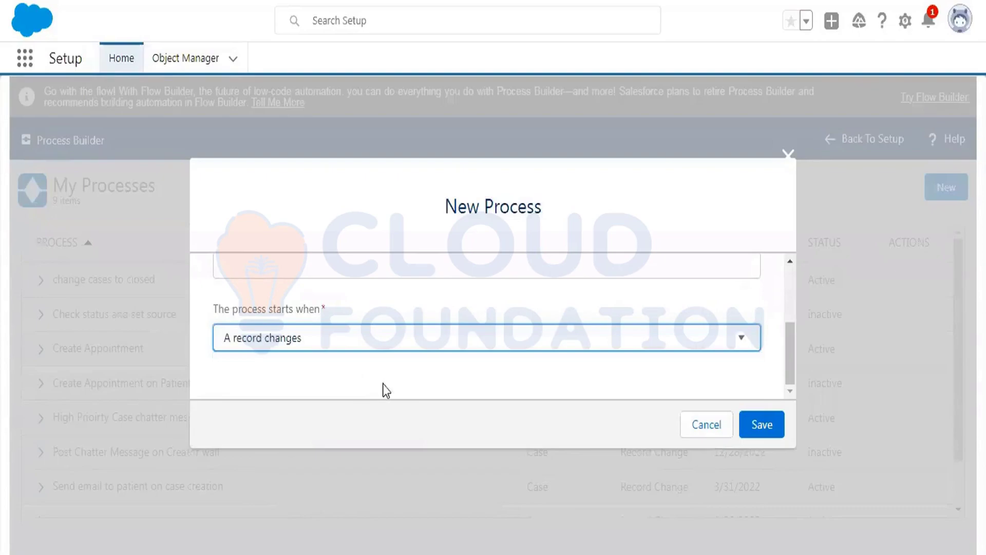
pyautogui.click(751, 430)
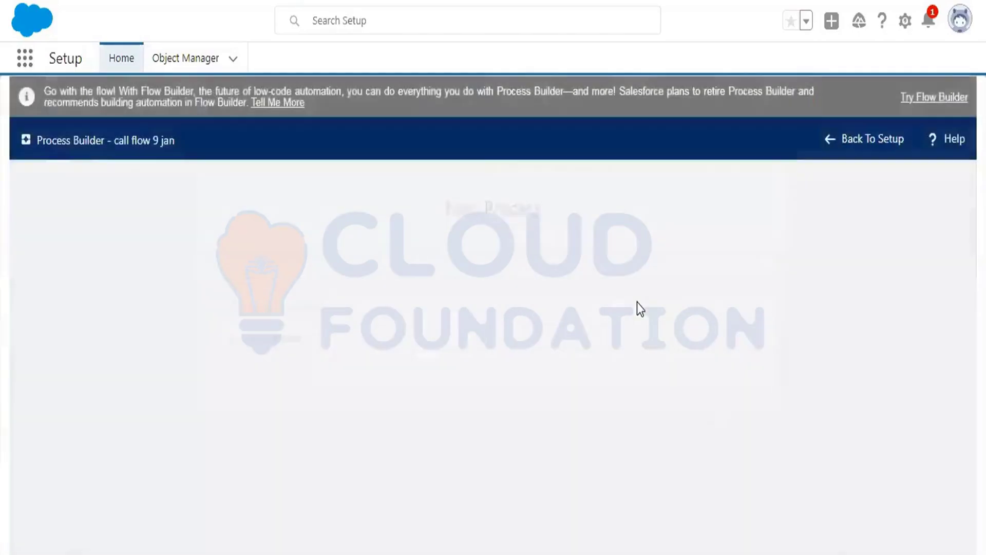
# - Set the process to run on the Patient Detail object only when a record is created, and save the object settings
pyautogui.click(72, 303)
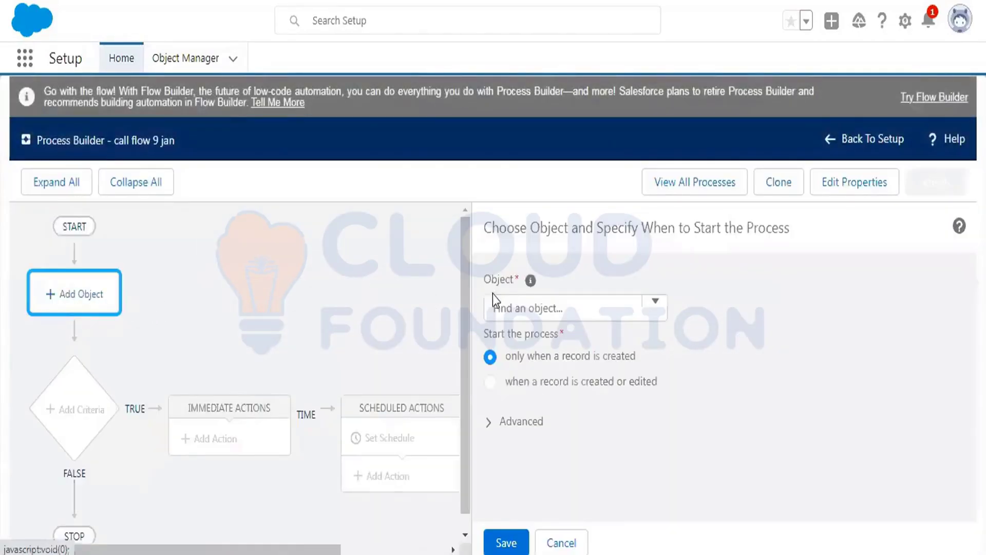
pyautogui.click(502, 308)
pyautogui.write('patie')
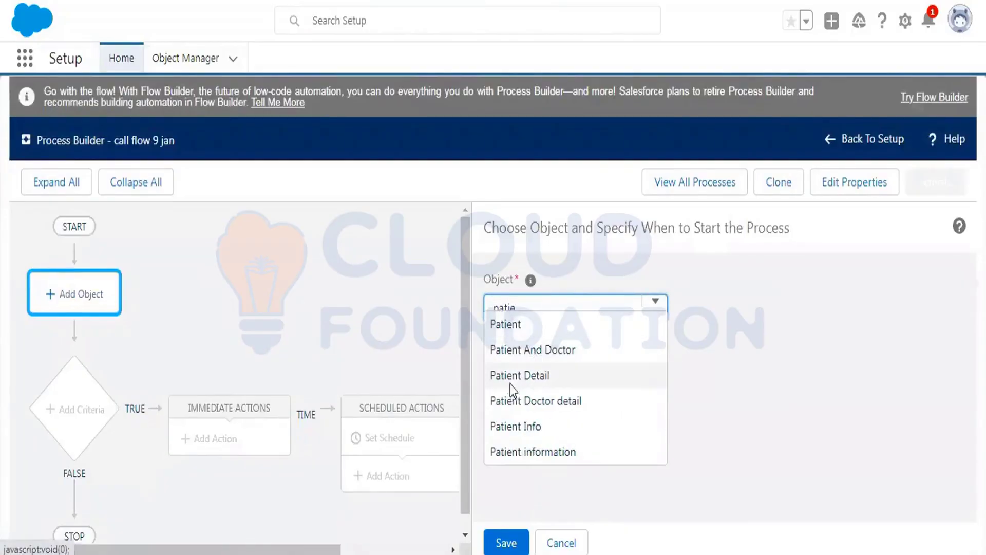
pyautogui.click(510, 384)
pyautogui.scroll(-2, 728, 389)
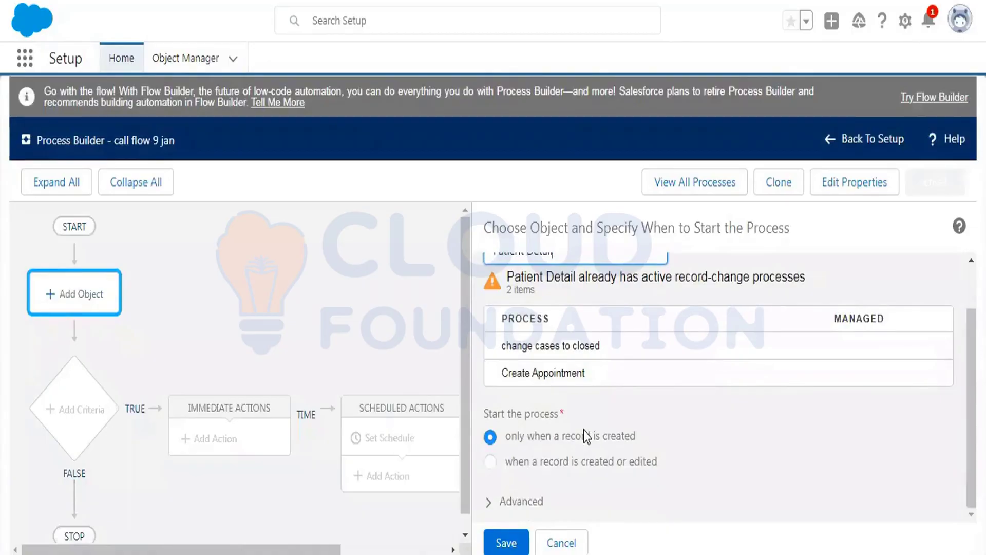
pyautogui.click(499, 542)
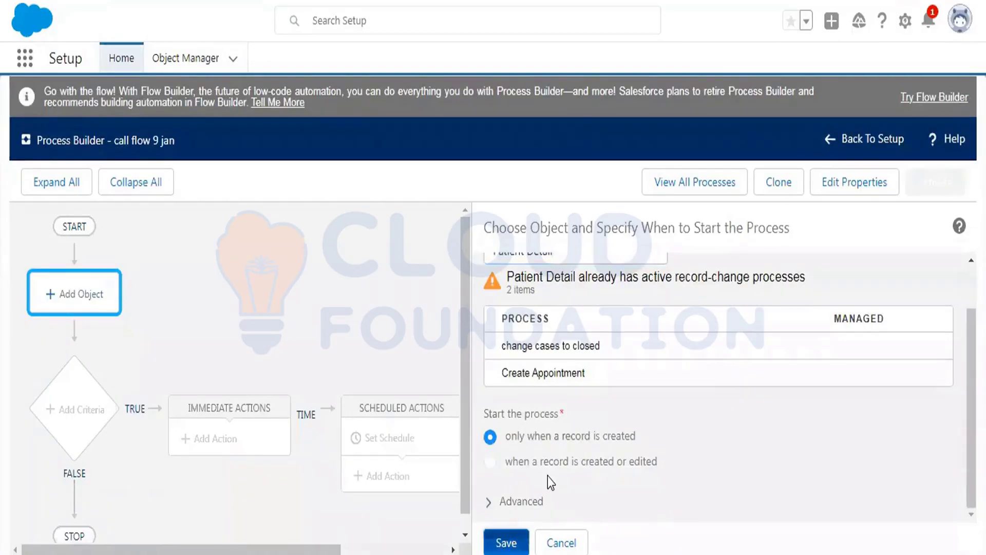
# - Add a criteria node for the action group and name it "status is active"
pyautogui.click(107, 403)
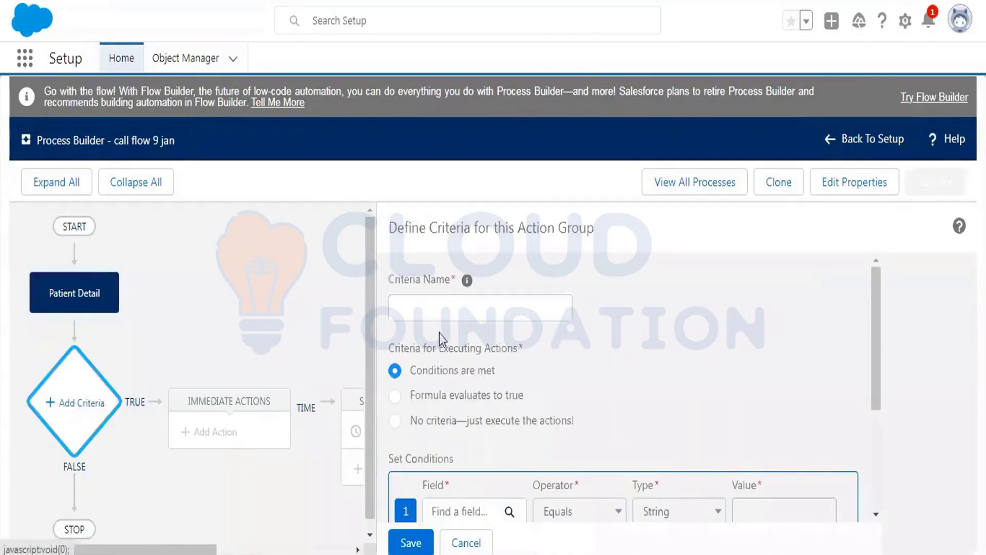
pyautogui.click(443, 309)
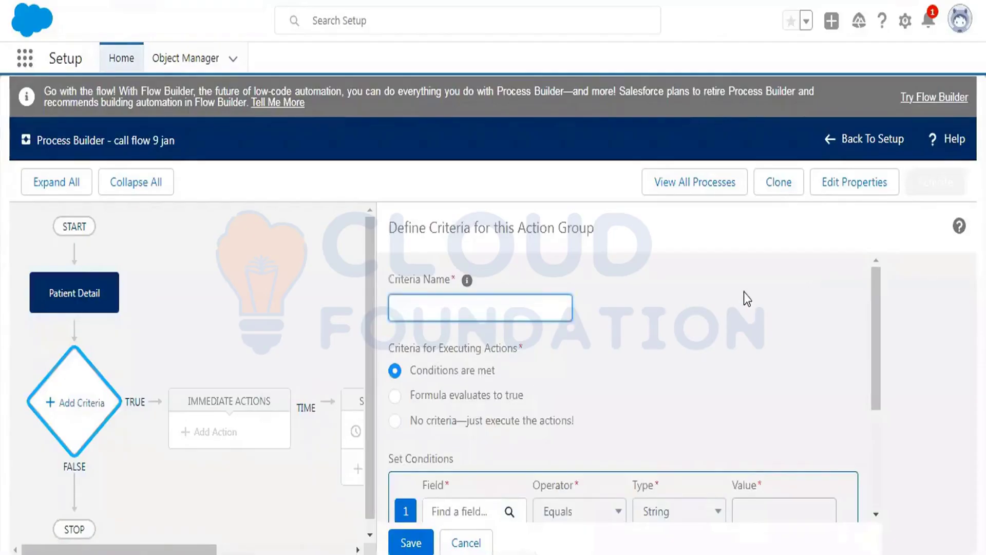
pyautogui.write('status is active')
# - Define the criteria condition as the Patient Detail Status field equals the picklist value Active, and save it
pyautogui.scroll(-3, 668, 359)
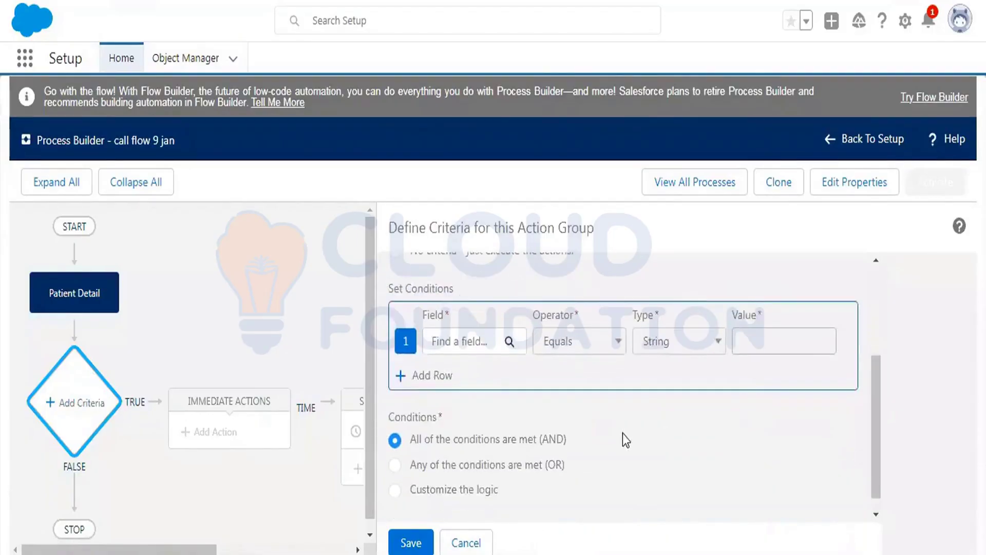
pyautogui.click(472, 352)
pyautogui.click(441, 297)
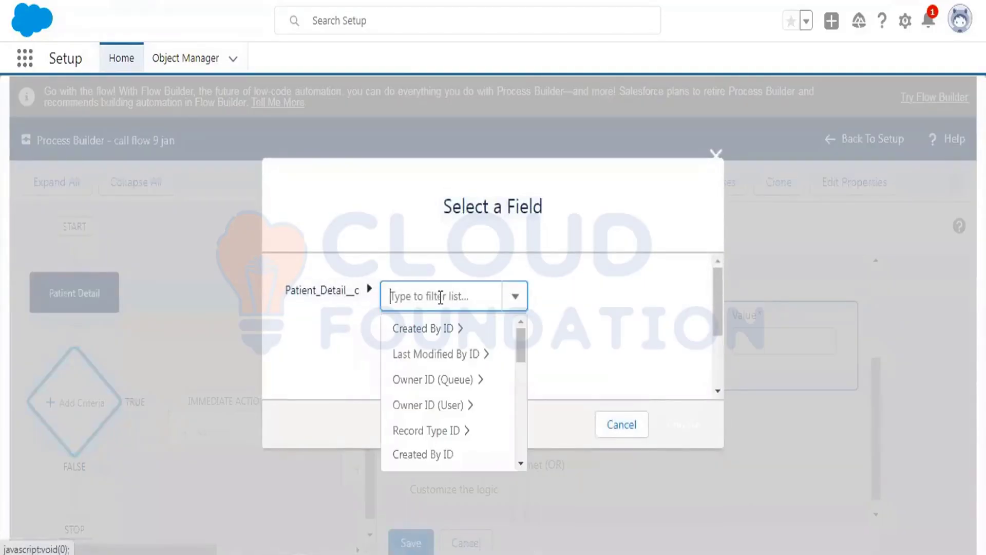
pyautogui.write('status')
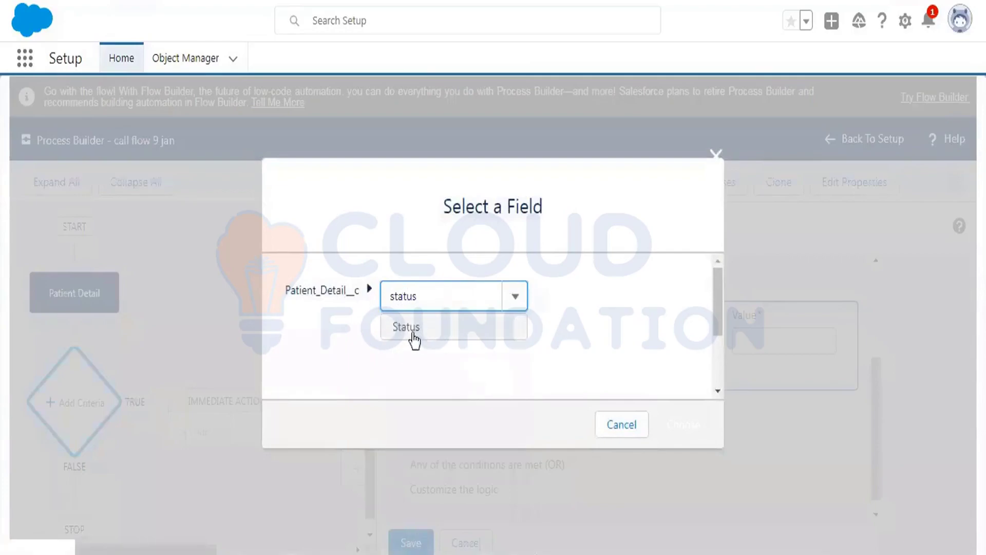
pyautogui.click(409, 332)
pyautogui.click(686, 425)
pyautogui.click(761, 352)
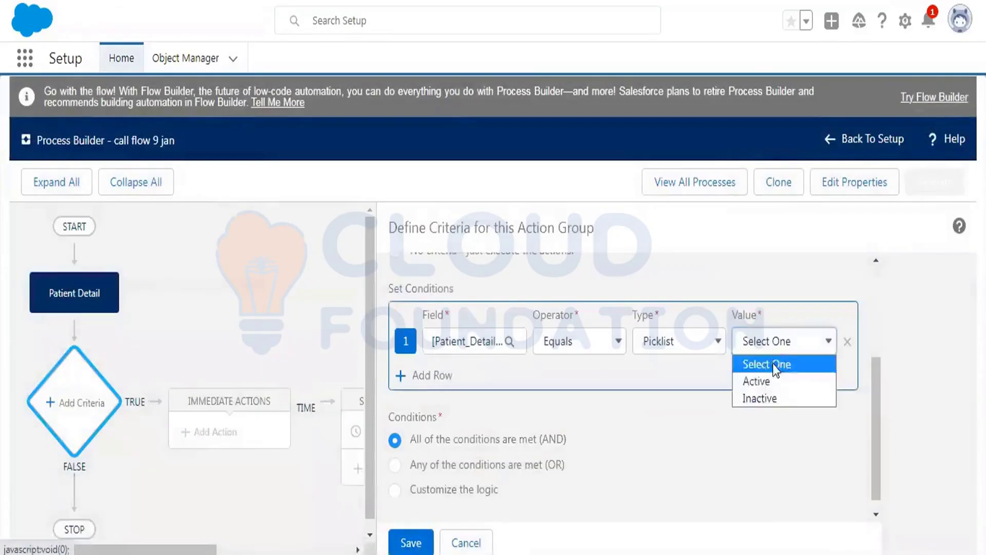
pyautogui.click(776, 381)
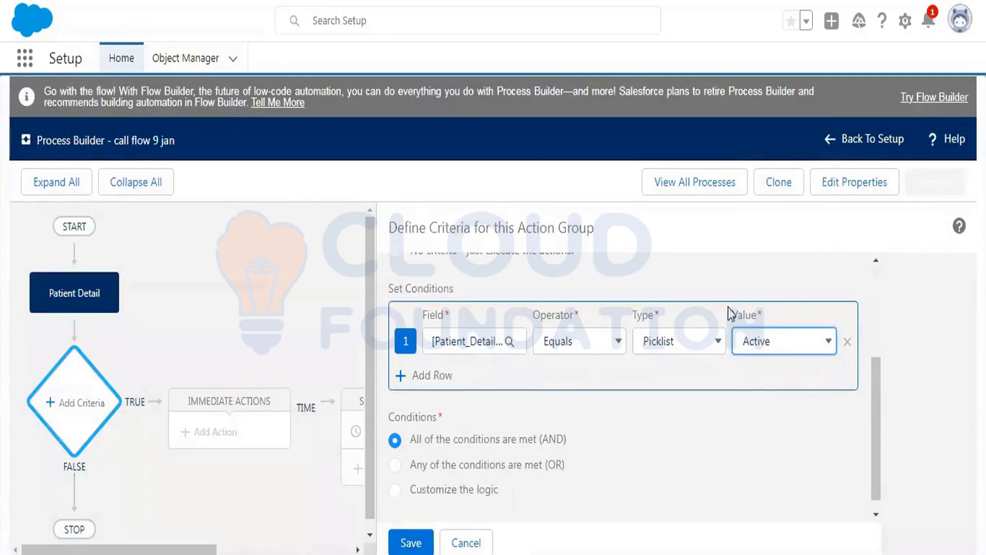
pyautogui.click(411, 543)
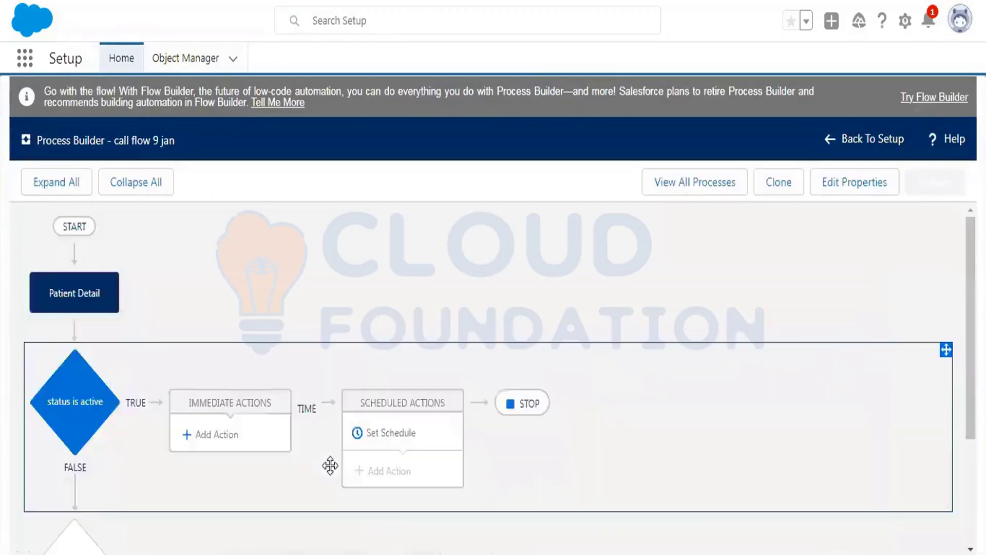
# - Add an immediate action of type Flows named "call flow" that launches the "auto launch 9 jan" flow
pyautogui.click(228, 434)
pyautogui.click(551, 308)
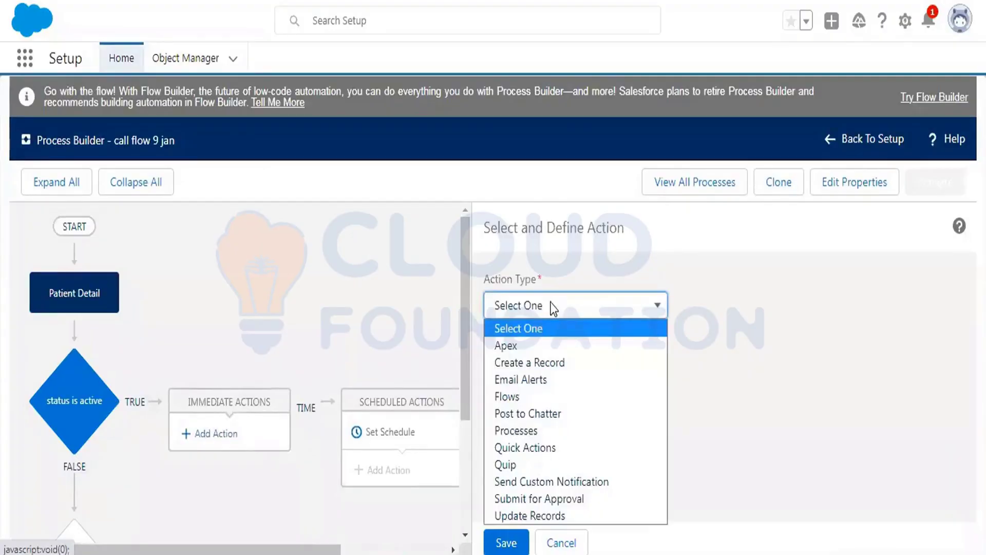
pyautogui.click(736, 344)
pyautogui.click(568, 309)
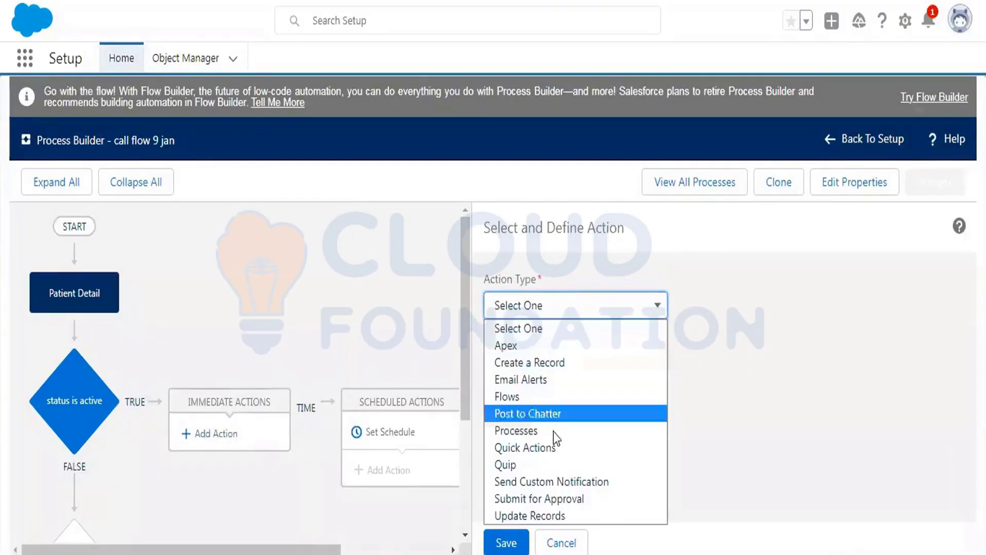
pyautogui.click(541, 395)
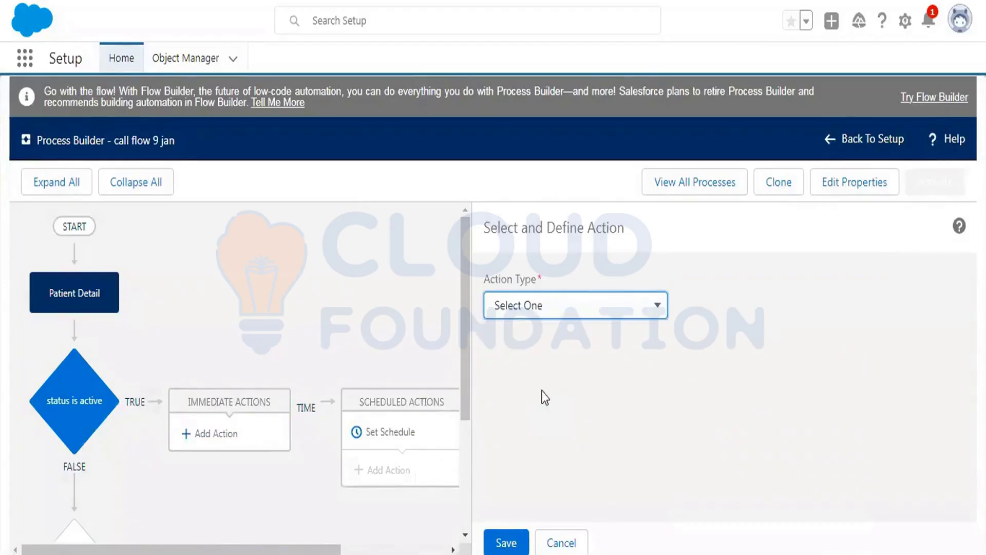
pyautogui.click(584, 365)
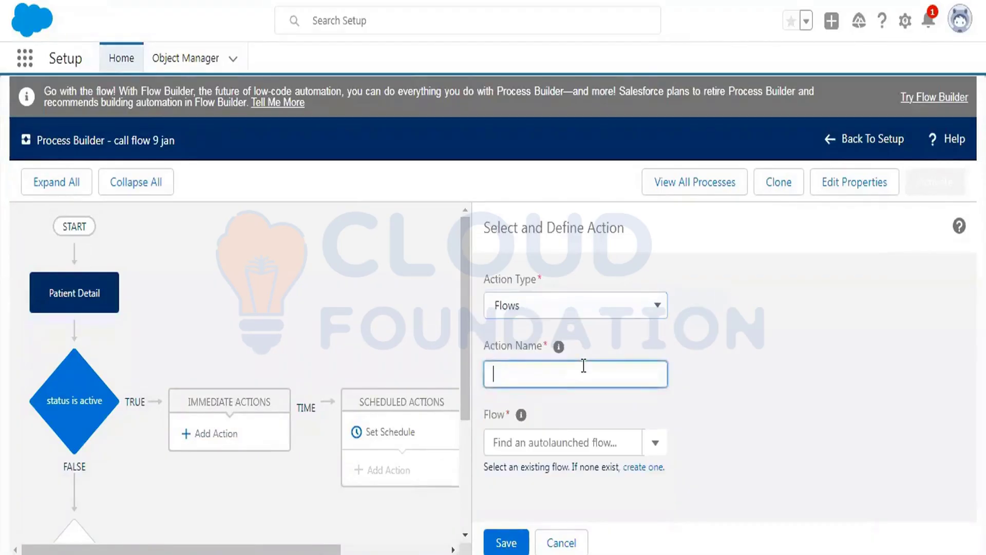
pyautogui.write('call flow')
pyautogui.click(561, 435)
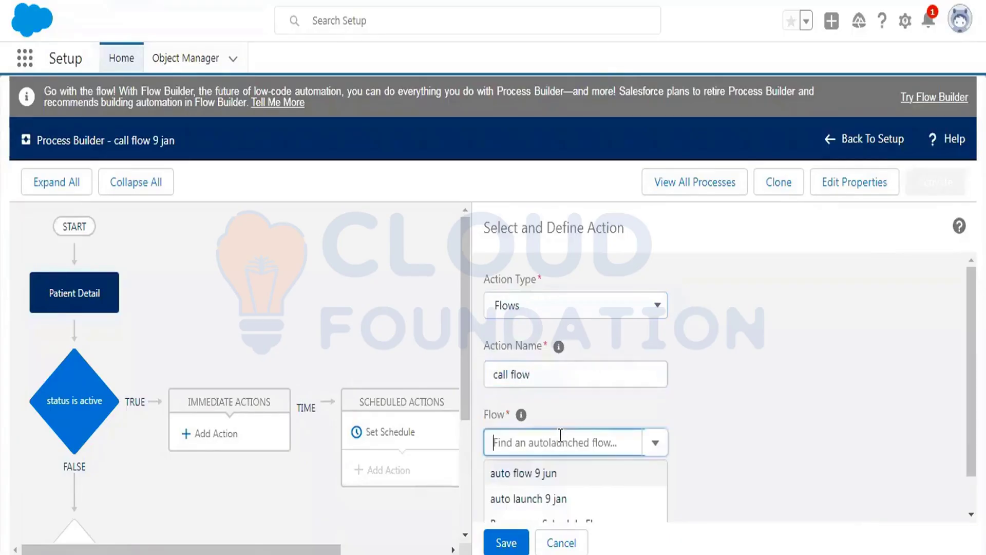
pyautogui.scroll(-1, 720, 416)
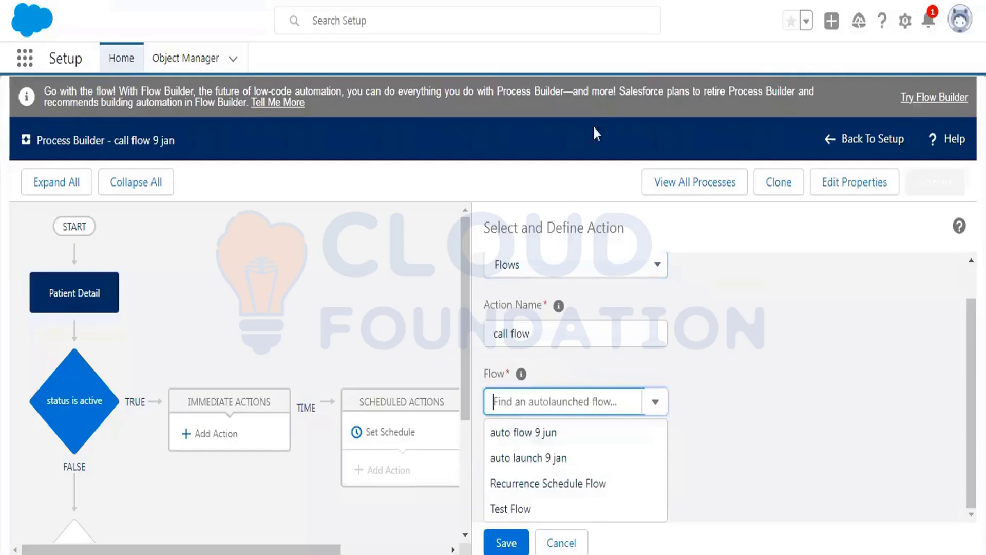
pyautogui.click(556, 457)
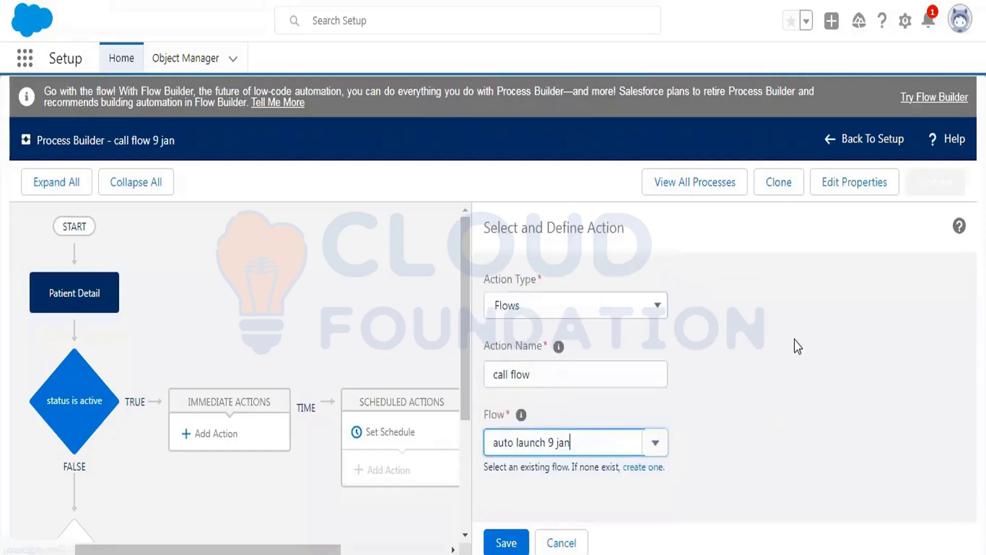
# - Add a flow variable row for recordId, checking the variable in the flow, and set its type to Field Reference
pyautogui.scroll(-2, 794, 346)
pyautogui.scroll(2, 594, 507)
pyautogui.scroll(-2, 594, 507)
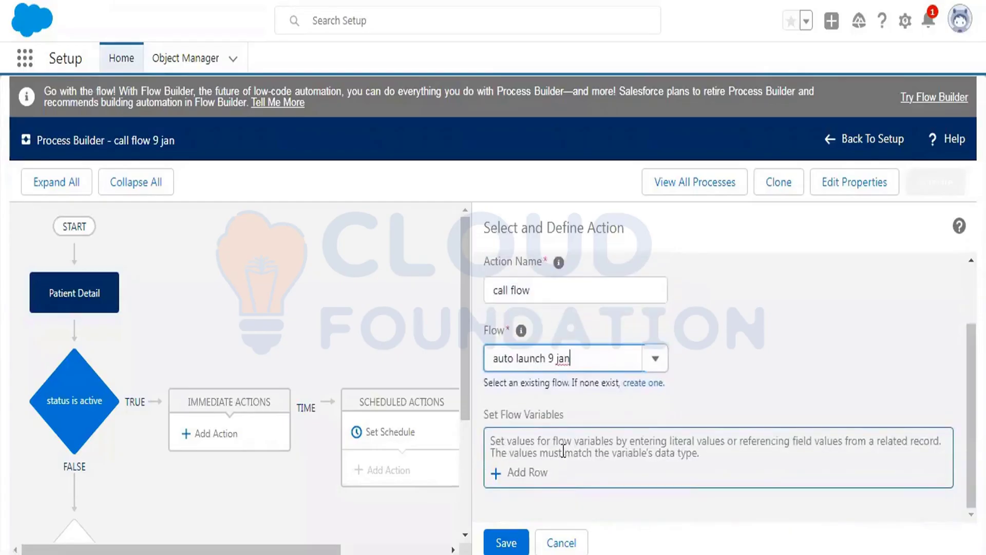
pyautogui.click(514, 470)
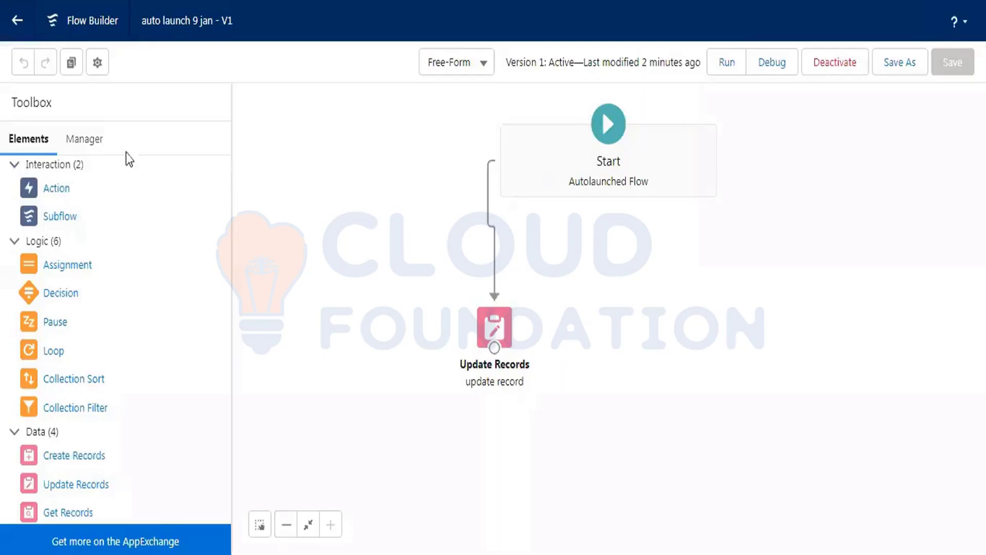
pyautogui.click(103, 145)
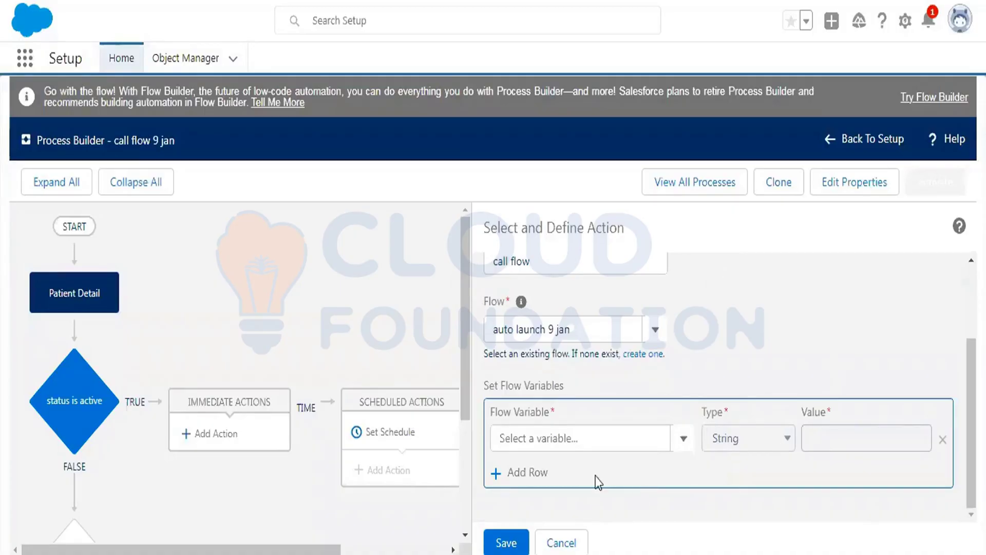
pyautogui.click(563, 439)
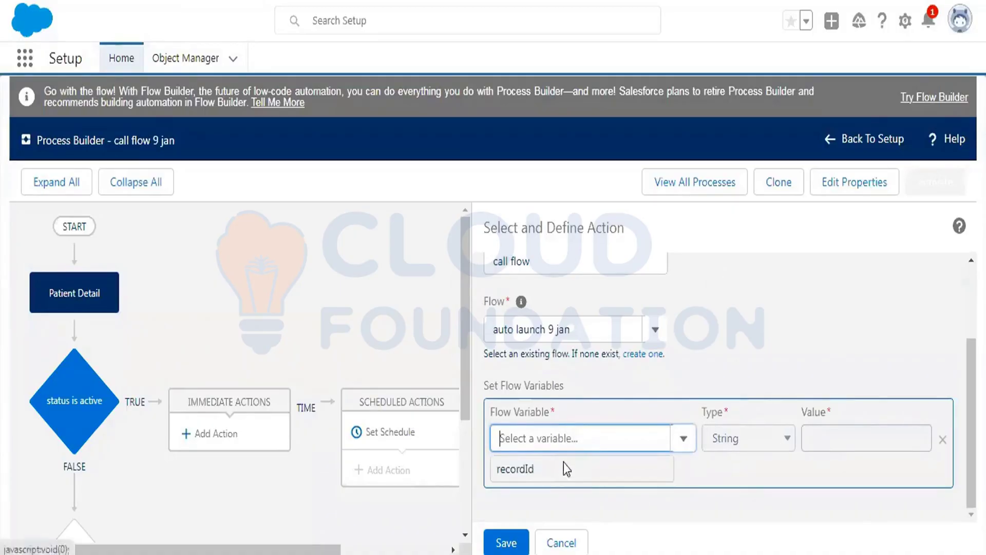
pyautogui.click(563, 465)
pyautogui.click(789, 439)
pyautogui.click(736, 476)
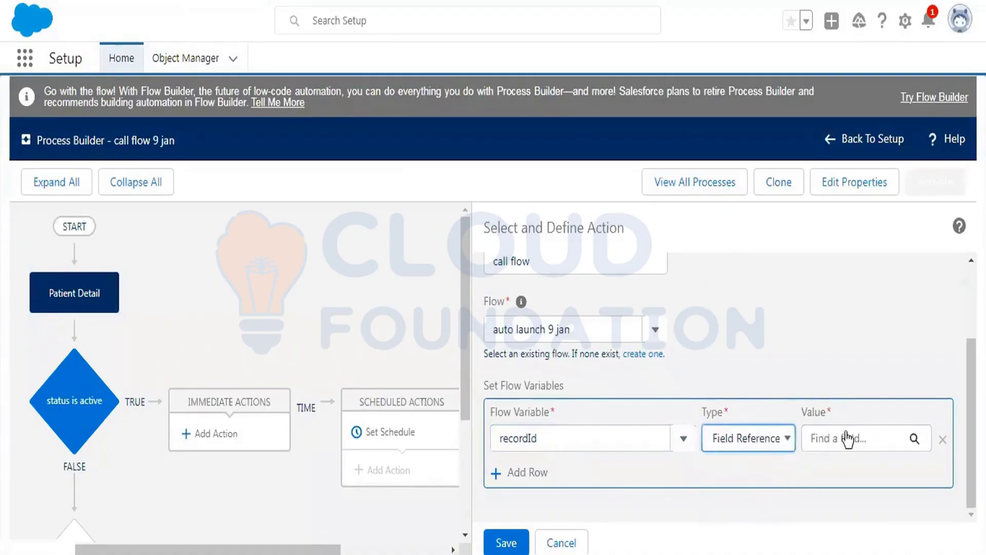
# - Set the recordId variable's value to the Record ID field of Patient_Detail__c
pyautogui.click(849, 438)
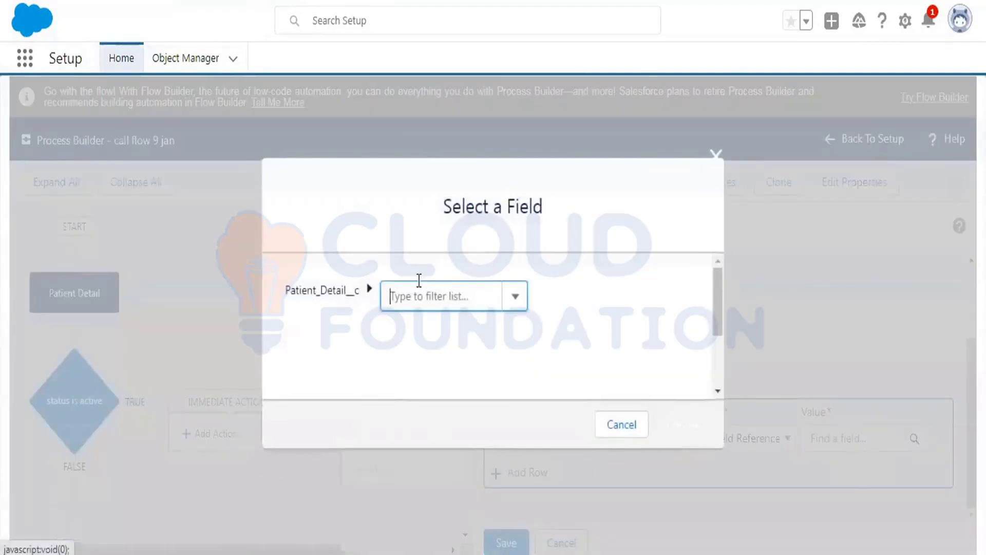
pyautogui.click(415, 297)
pyautogui.write('re')
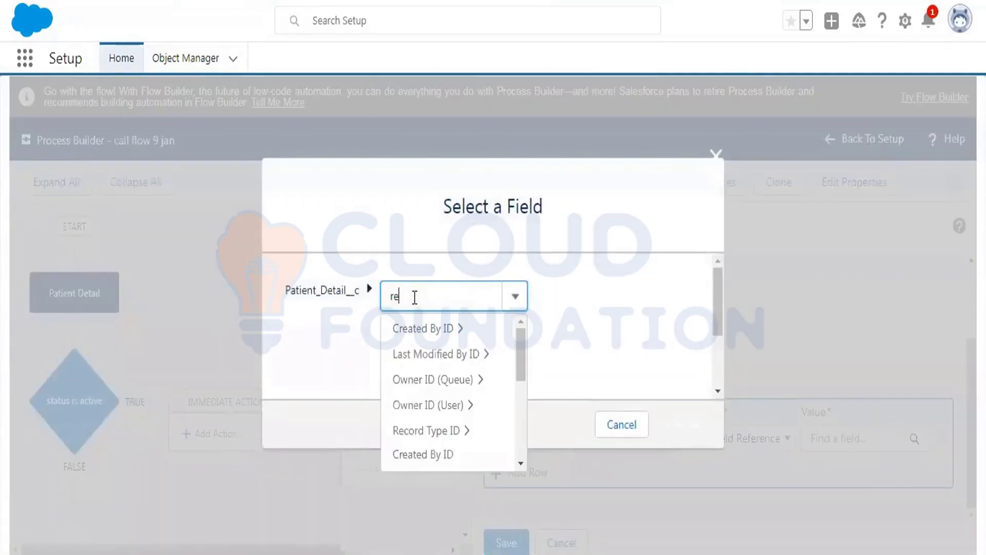
pyautogui.write('cord')
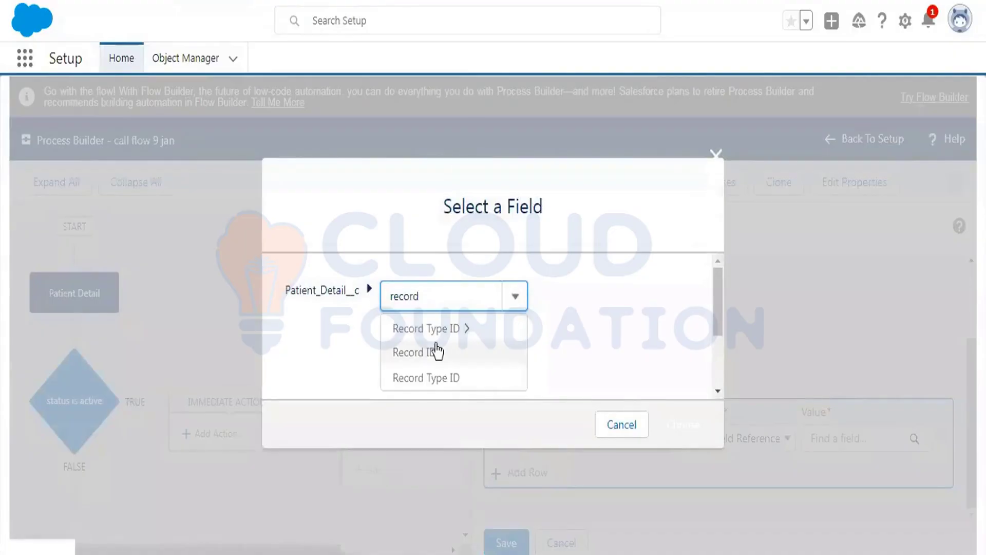
pyautogui.click(437, 352)
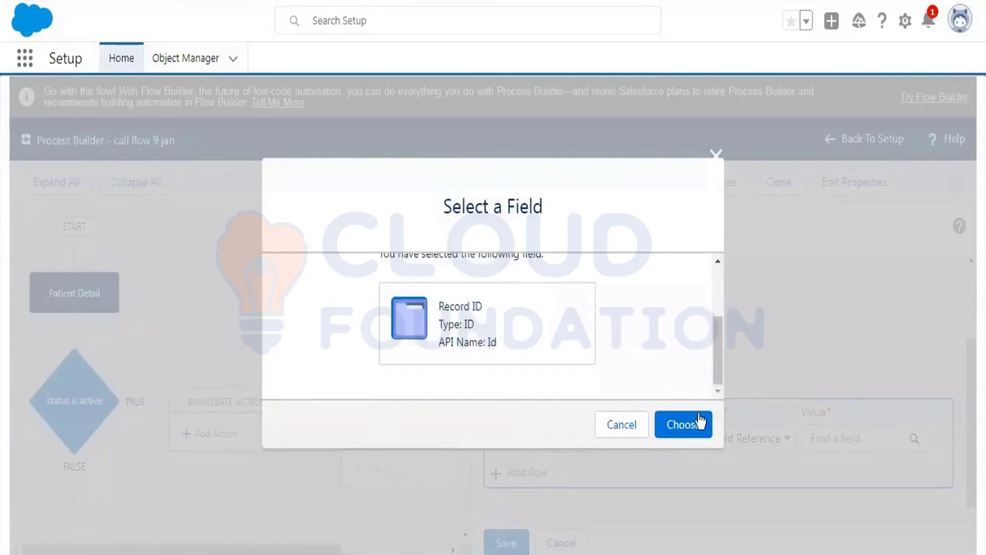
pyautogui.click(697, 418)
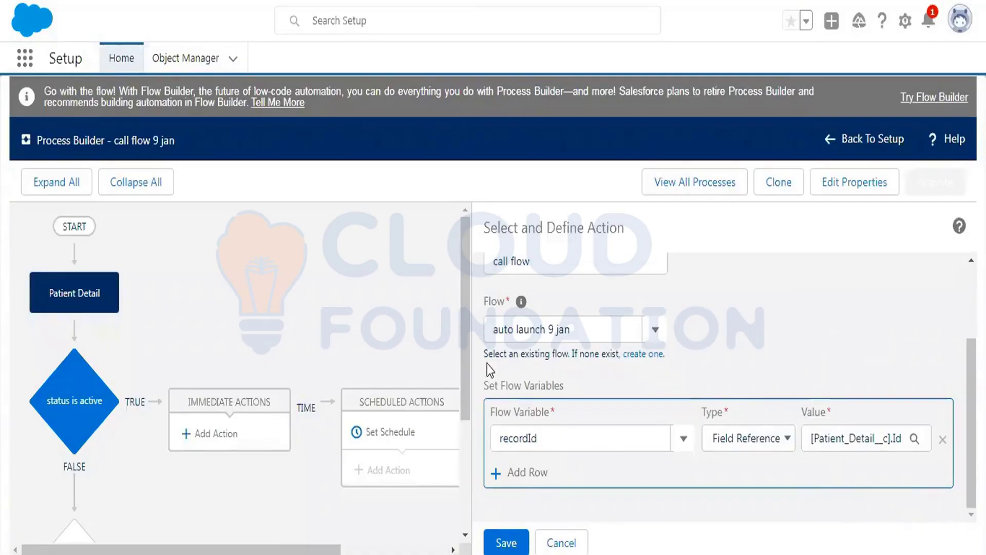
# - Save the "call flow" action and activate the process
pyautogui.click(522, 549)
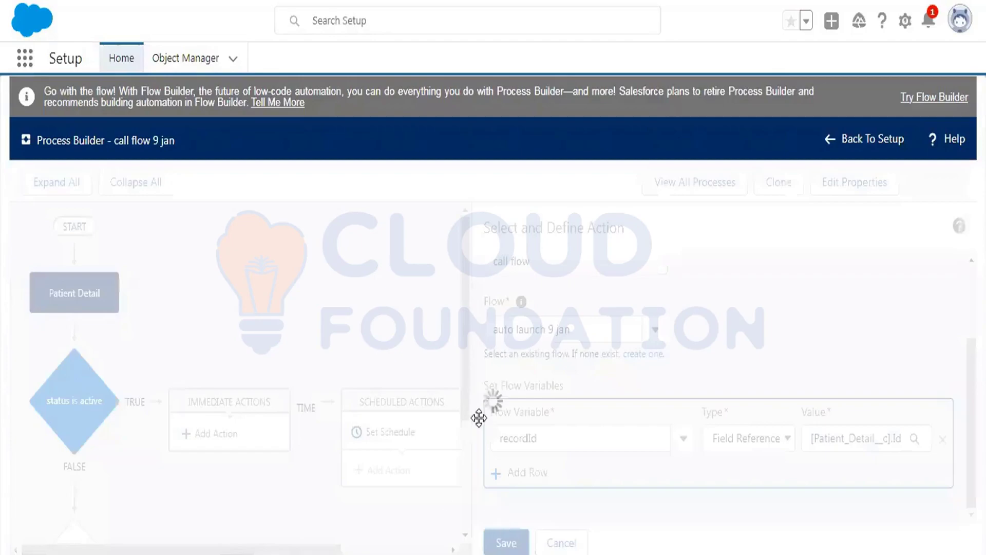
pyautogui.click(934, 182)
pyautogui.click(699, 406)
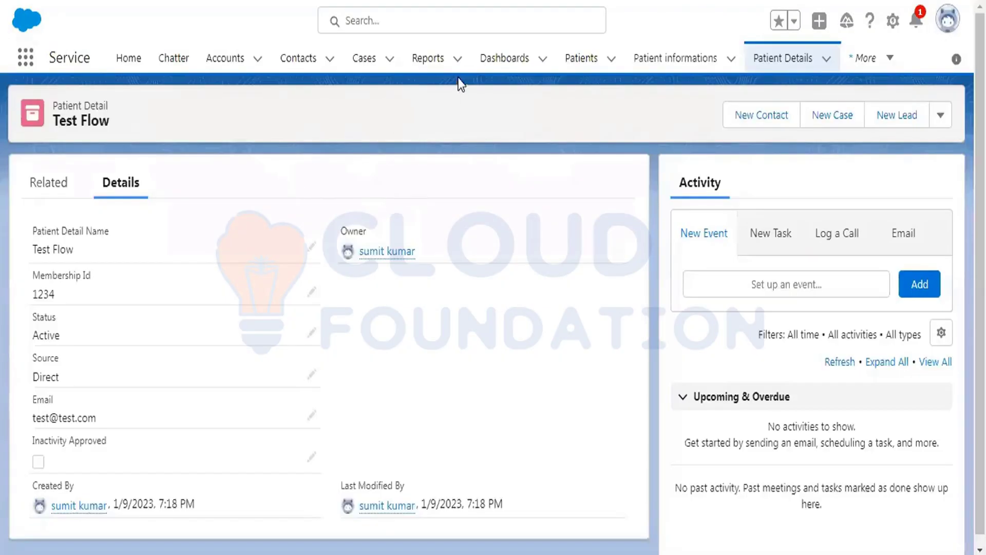
# - Start a new Patient Detail record with the Marketing RT record type and name it "test auto launch 9 jan"
pyautogui.click(782, 61)
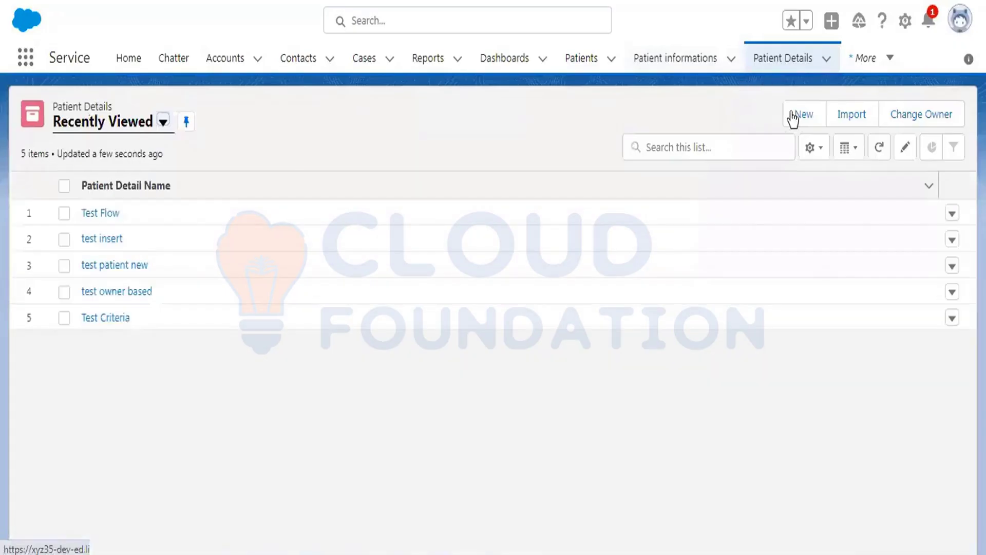
pyautogui.click(815, 119)
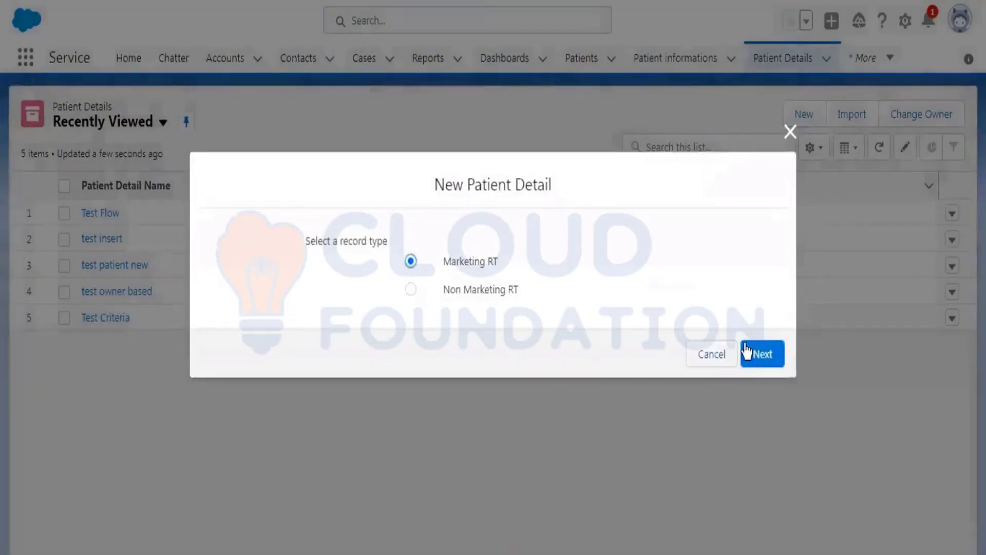
pyautogui.click(755, 353)
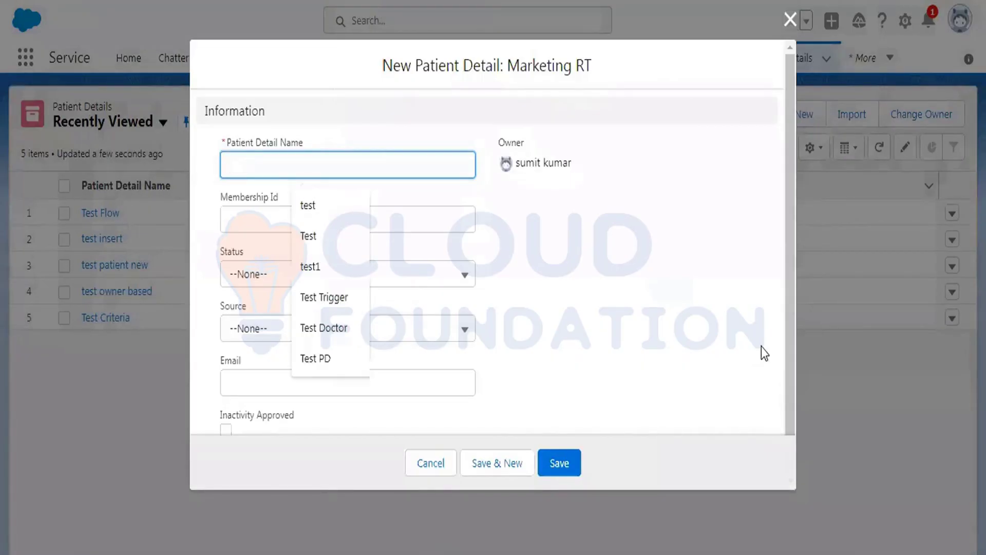
pyautogui.write('test au')
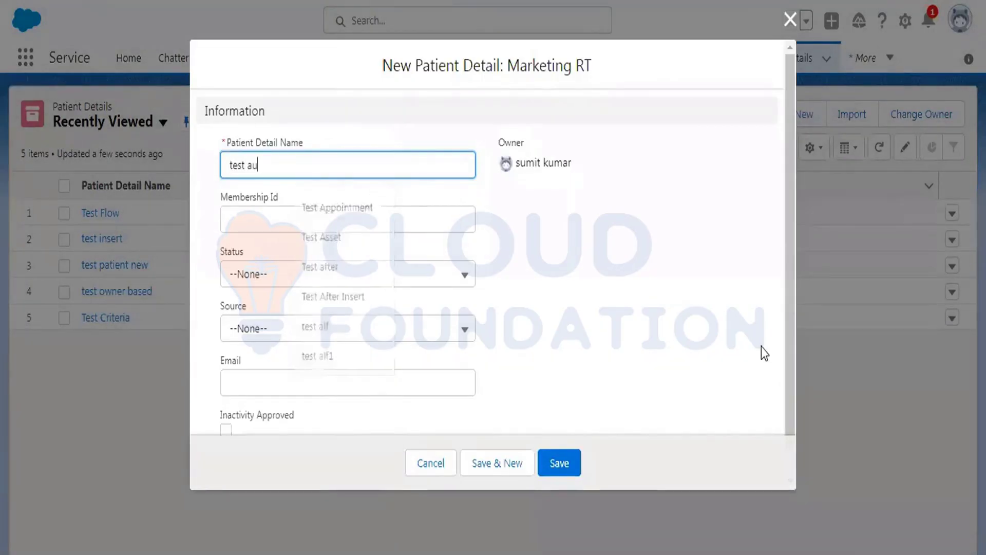
pyautogui.write('to launch')
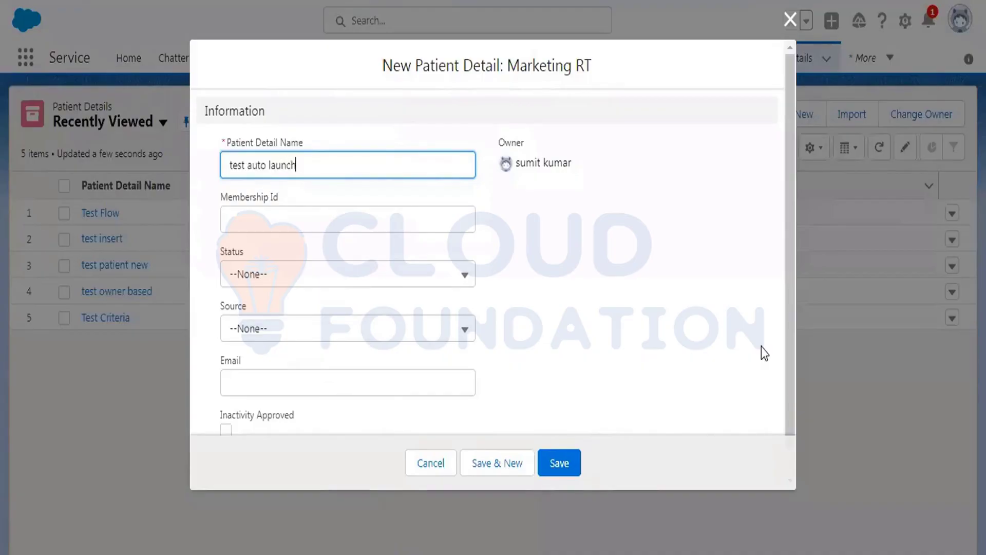
pyautogui.write(' 9 jan')
pyautogui.press('Tab')
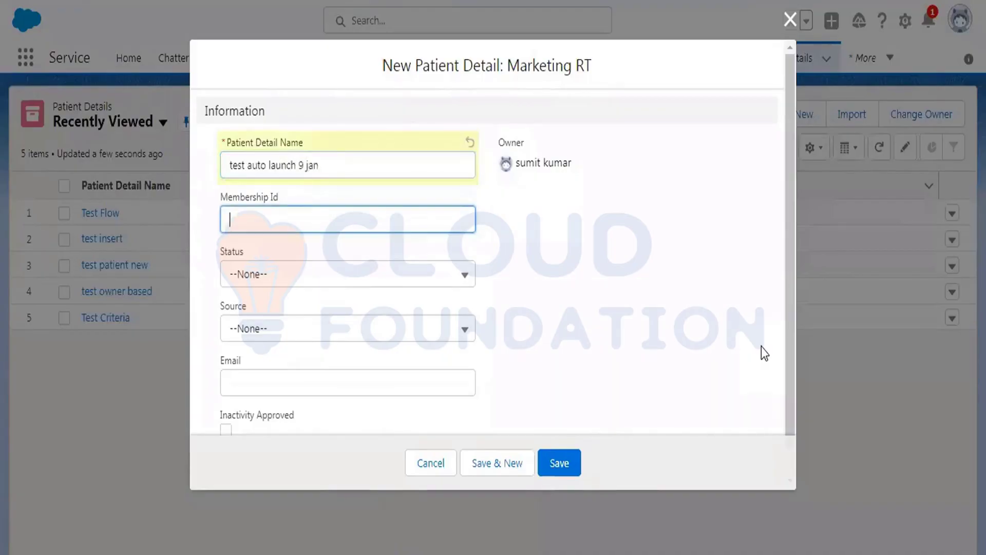
# - Enter the patient's membership ID and set Status to Active in the new Patient Detail record
pyautogui.write('1234')
pyautogui.click(283, 282)
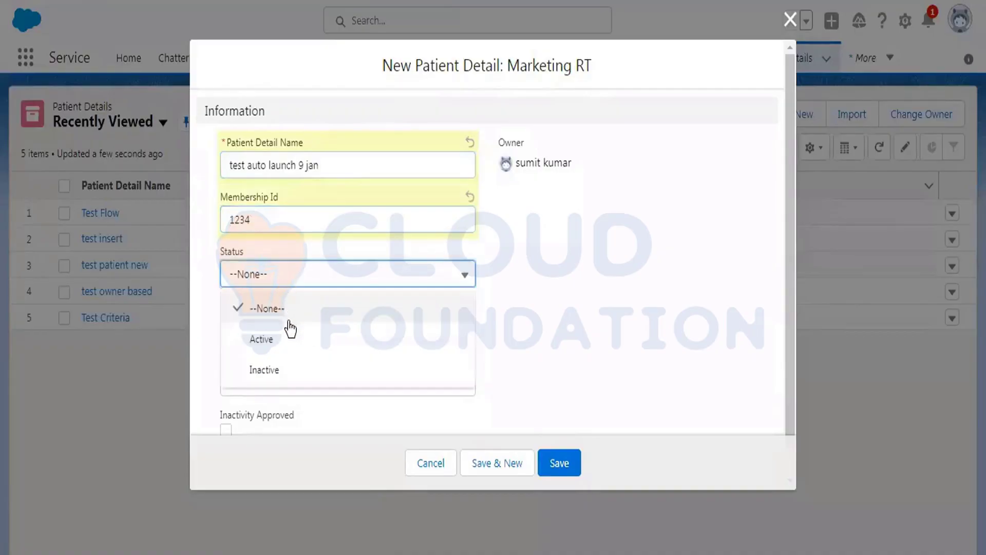
pyautogui.click(288, 339)
pyautogui.click(298, 325)
pyautogui.click(518, 282)
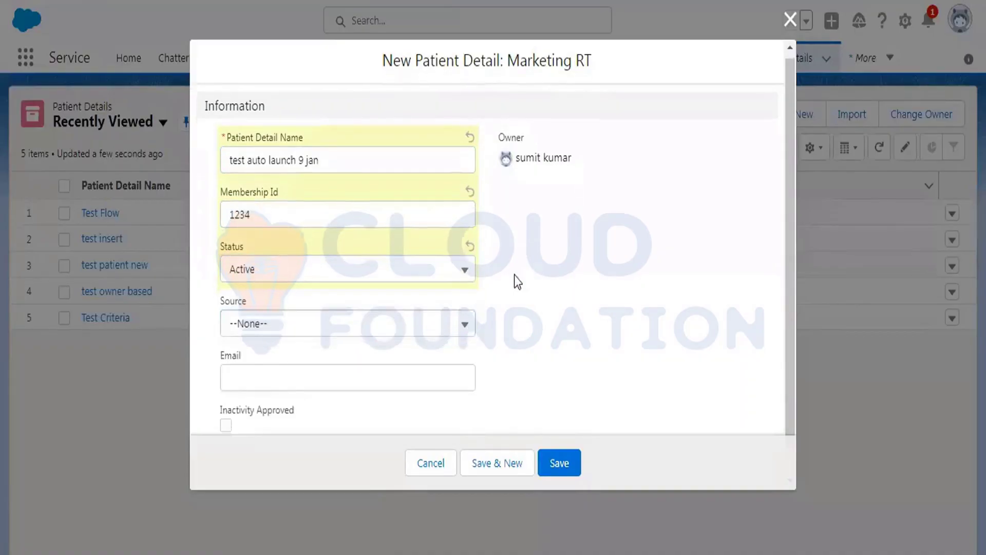
# - Fill in the patient's e-mail, leave Source as --None--, and save the new Patient Detail record
pyautogui.scroll(-1, 258, 353)
pyautogui.click(258, 355)
pyautogui.write('test@')
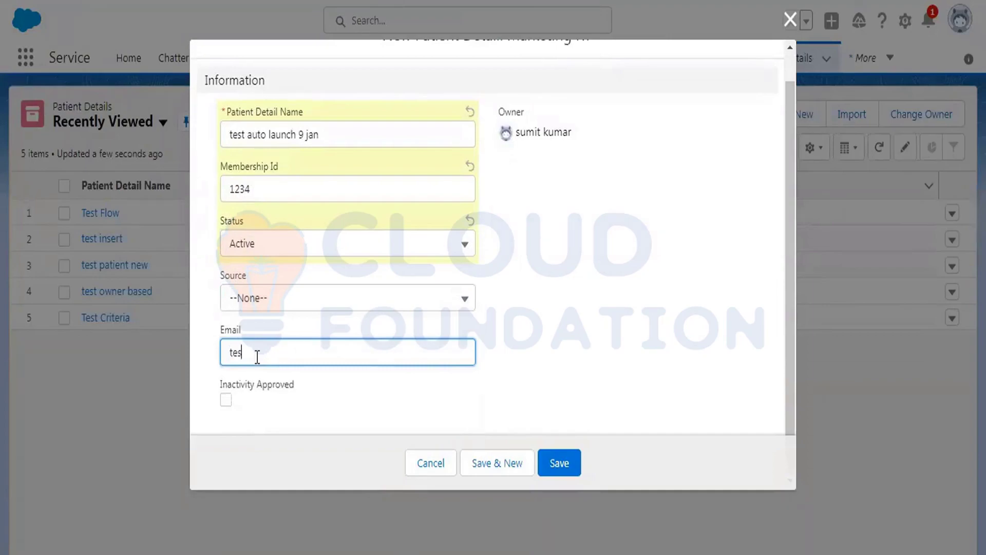
pyautogui.write('test.com')
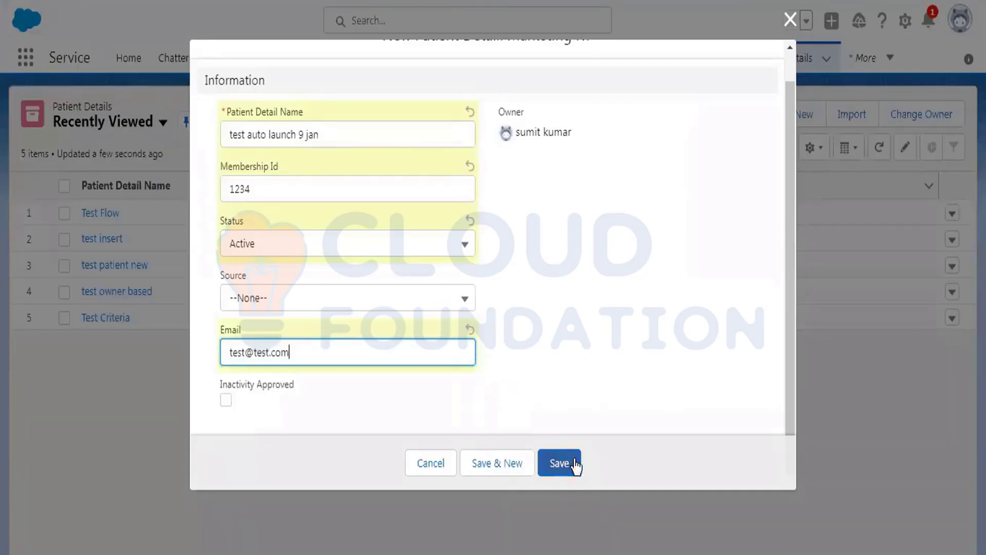
pyautogui.click(574, 459)
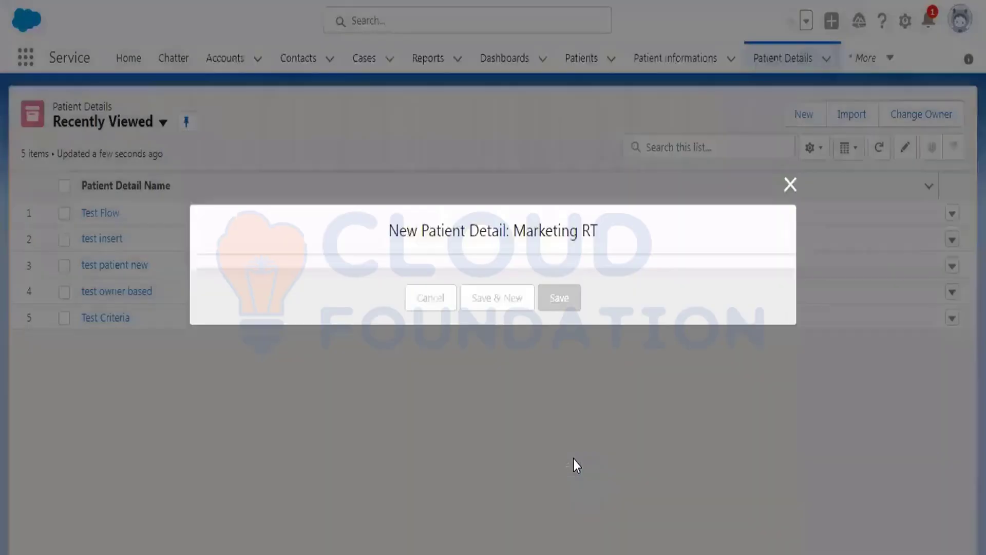